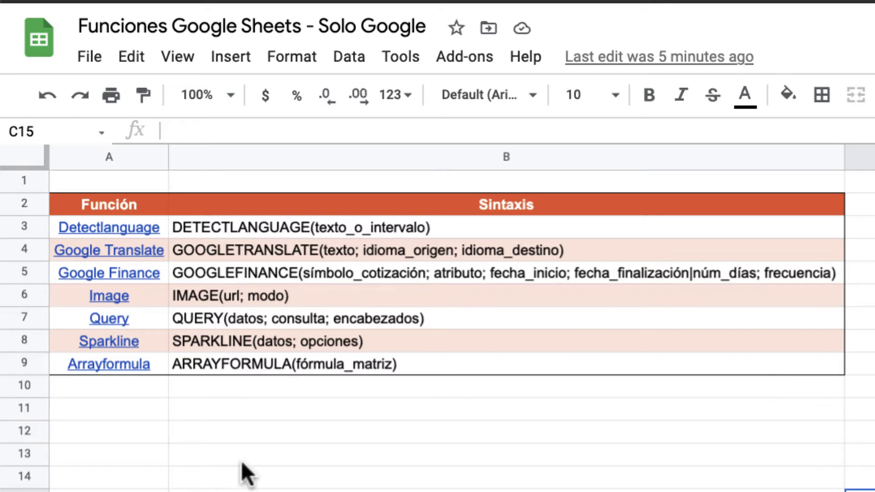
Open the Palabras sheet at cell A1 through the link in the Detectlanguage cell.
click(98, 223)
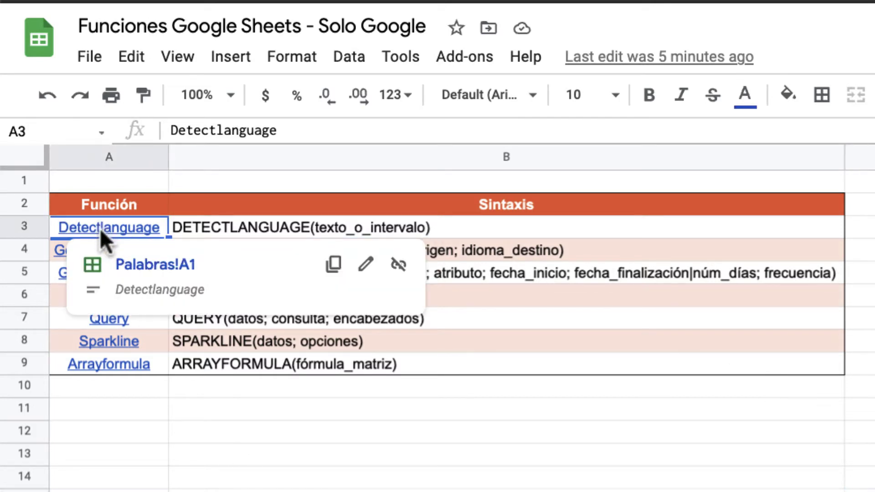
click(167, 469)
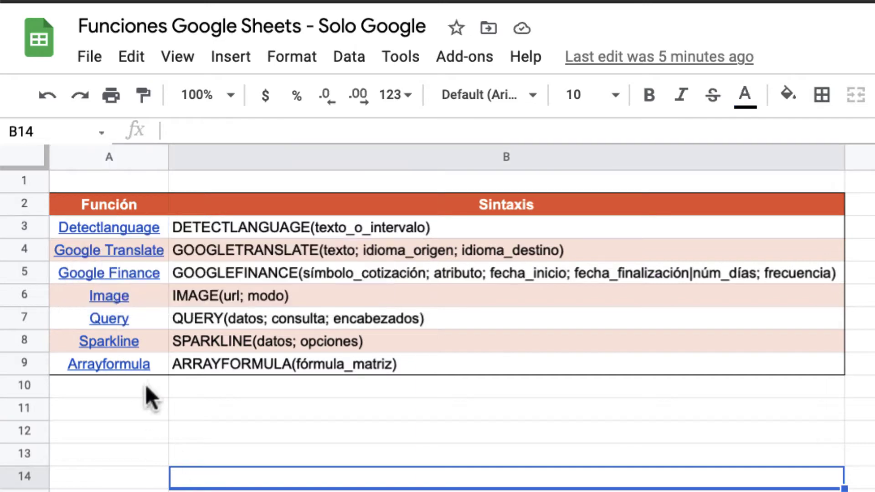
click(114, 226)
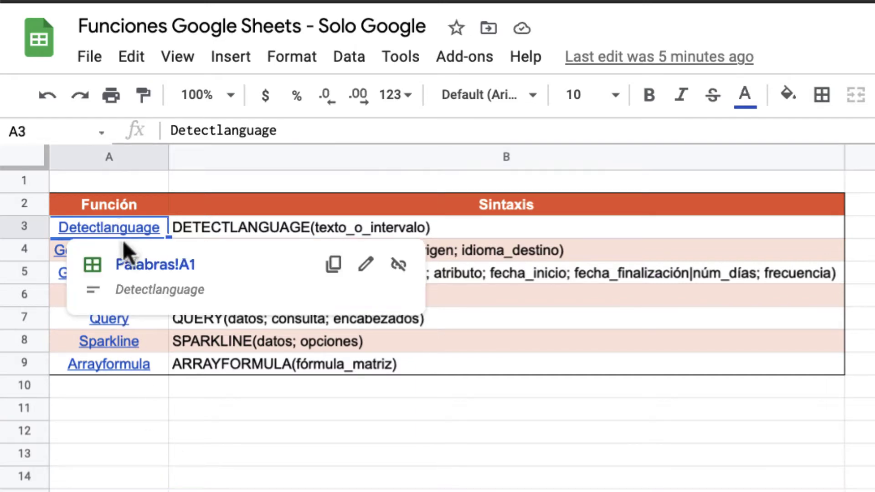
click(137, 265)
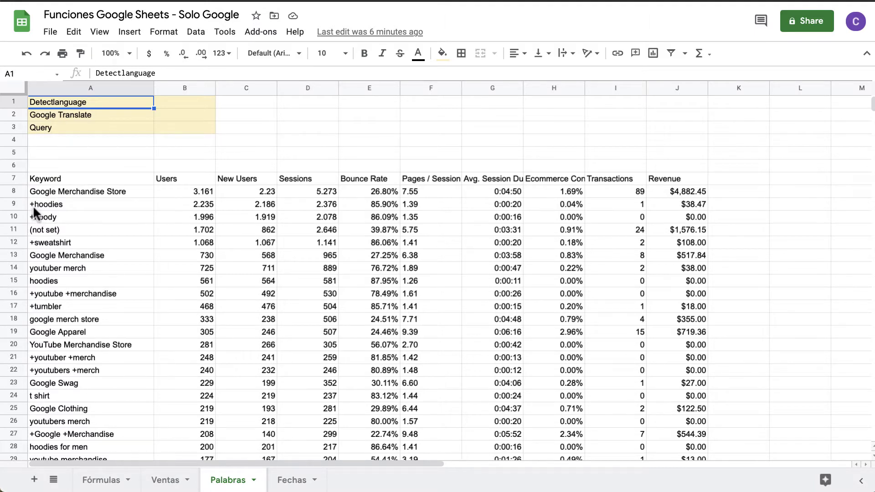
Remove every "+" from the keywords in A8:A625 by replacing it with nothing.
click(56, 193)
key(ctrl+shift+Down)
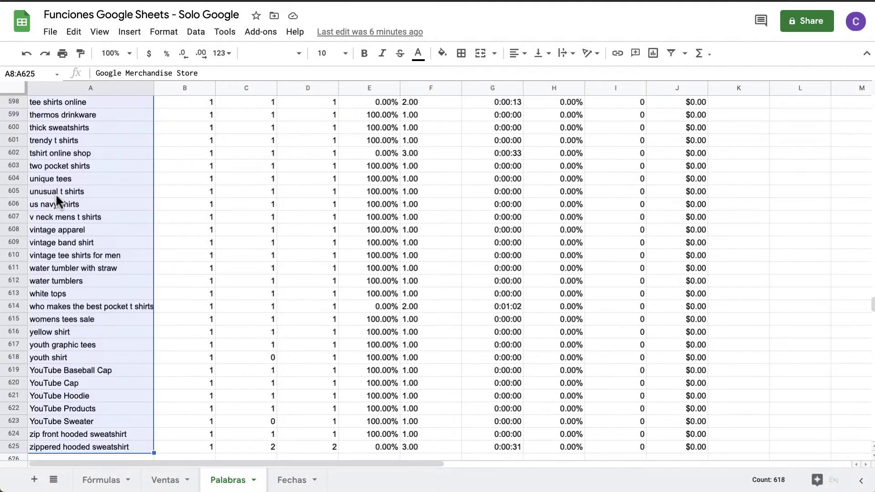
click(76, 32)
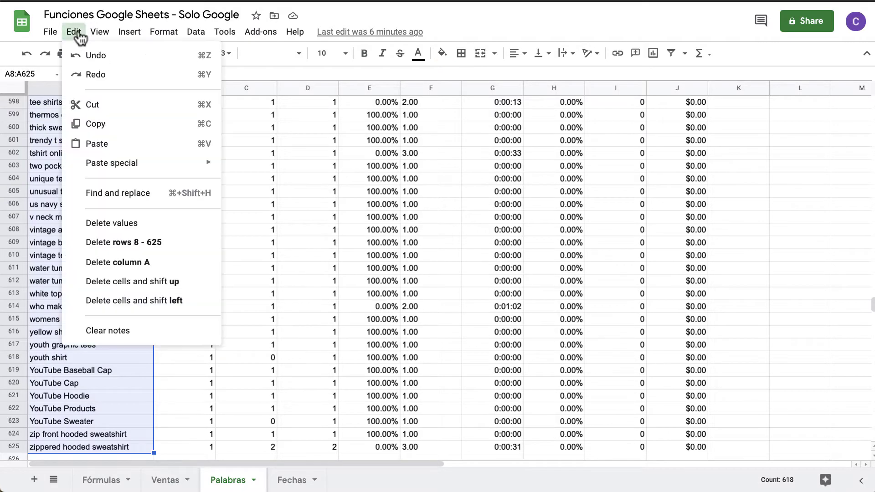
click(137, 193)
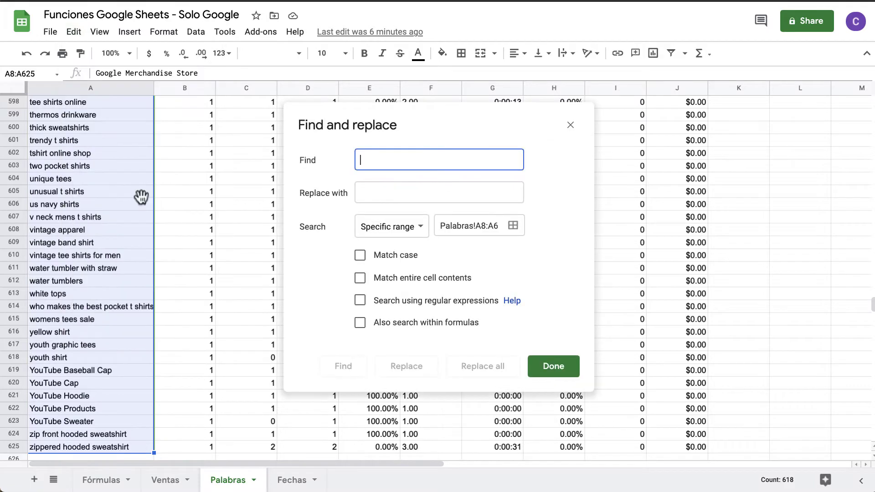
text(+)
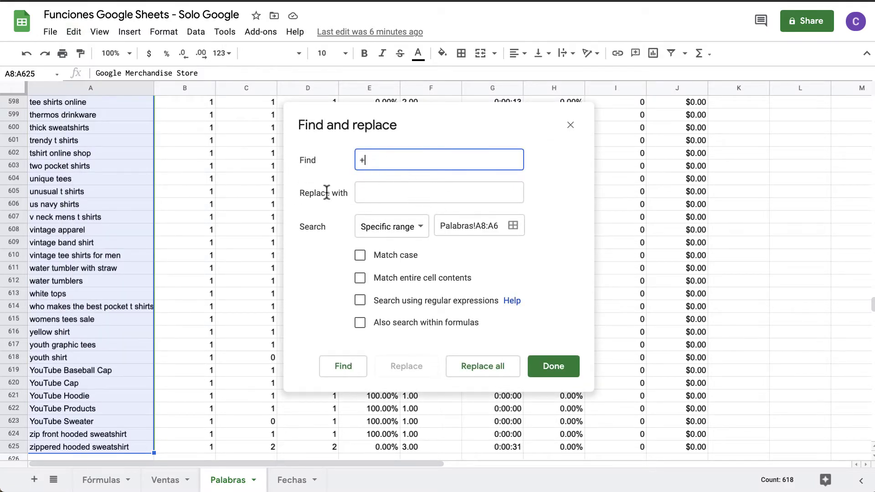
click(481, 374)
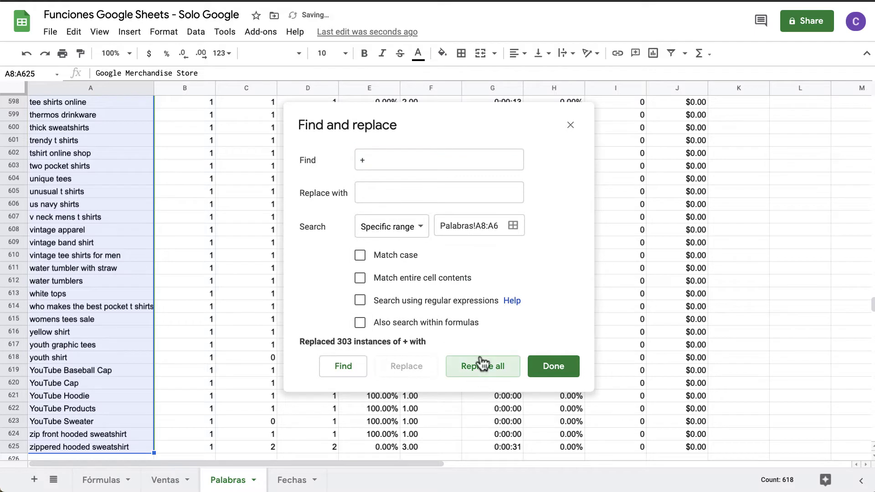
click(548, 374)
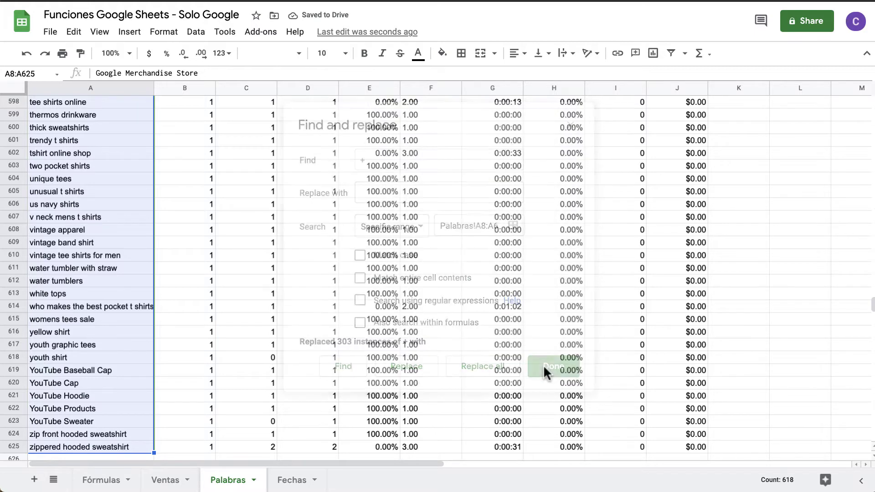
click(547, 372)
Clear the Users through Revenue columns, headers and data included, leaving only the Keyword column.
key(ctrl+Up)
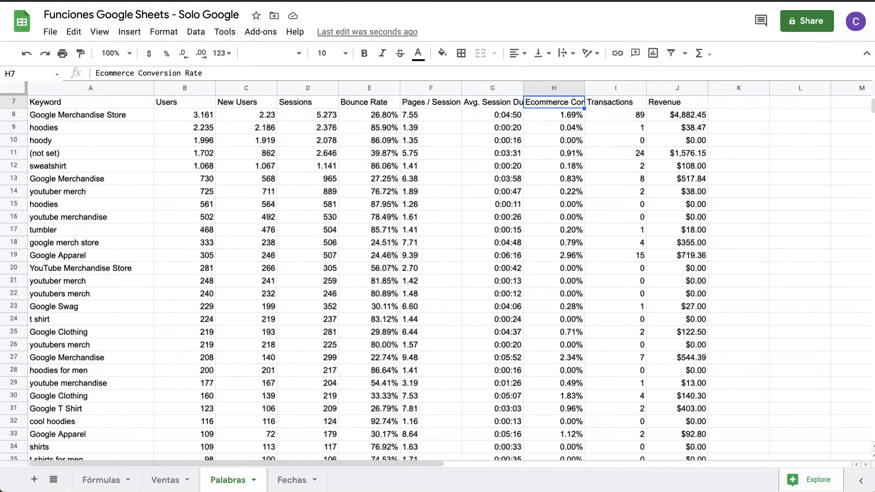
key(Left)
key(Left)
key(Left)
key(Left)
key(Left)
key(Left)
key(Up)
key(ctrl+Up)
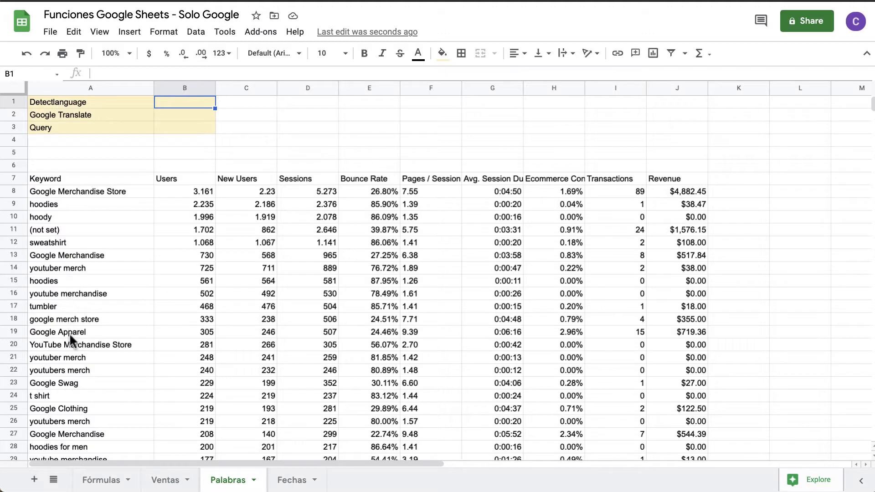
click(173, 178)
key(ctrl+shift+Right)
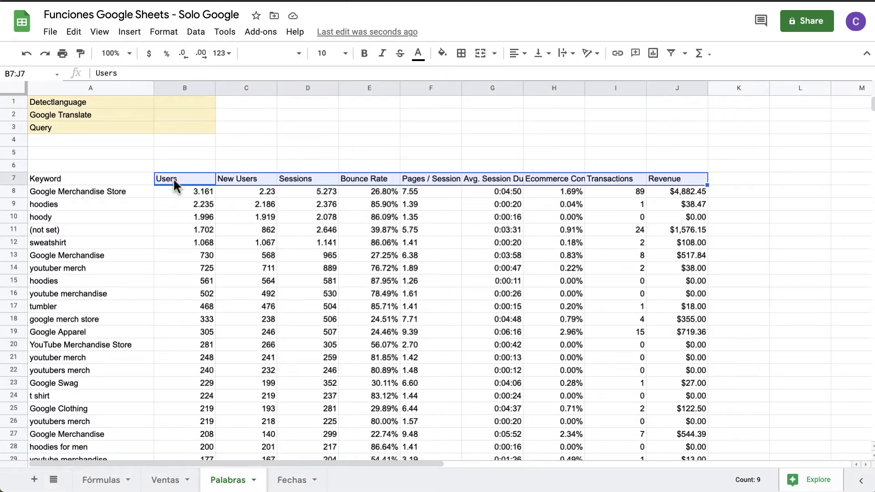
key(ctrl+shift+Down)
key(Delete)
key(Down)
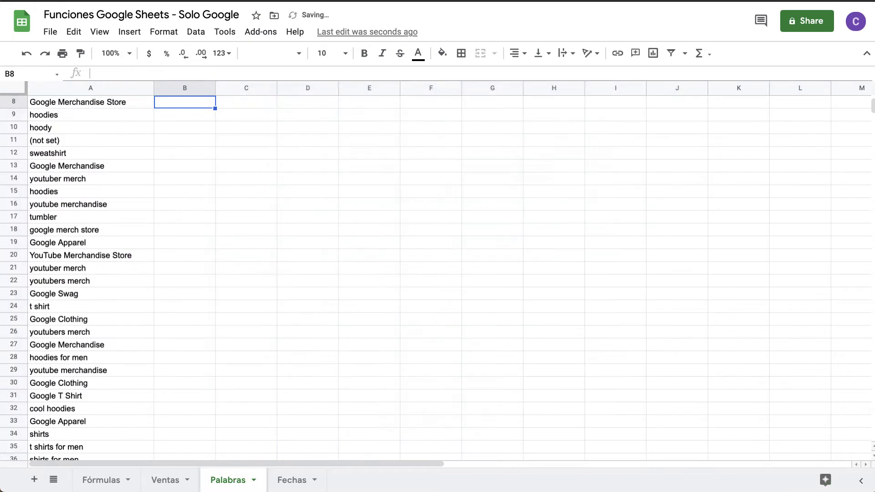
Add the column header "Idioma" in cell B7 beside Keyword.
key(ctrl+Up)
key(Down)
key(Down)
key(Down)
key(Down)
key(Down)
key(Down)
key(Down)
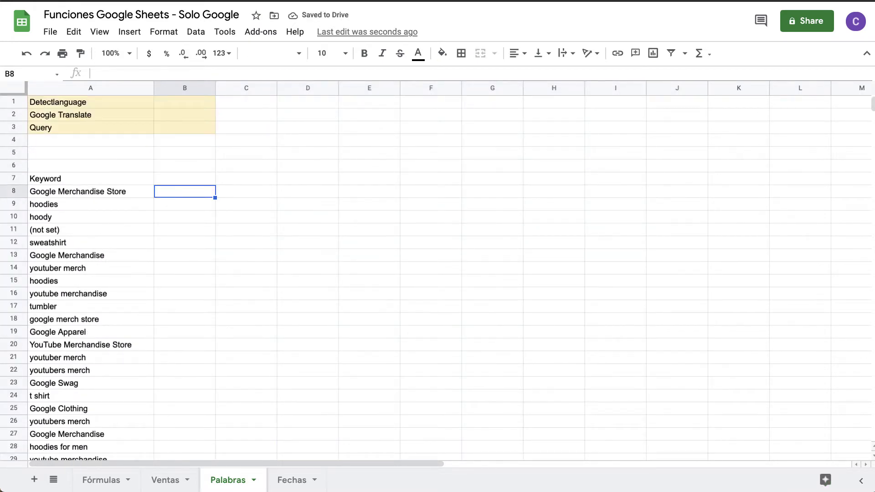
key(Down)
key(Up)
key(Up)
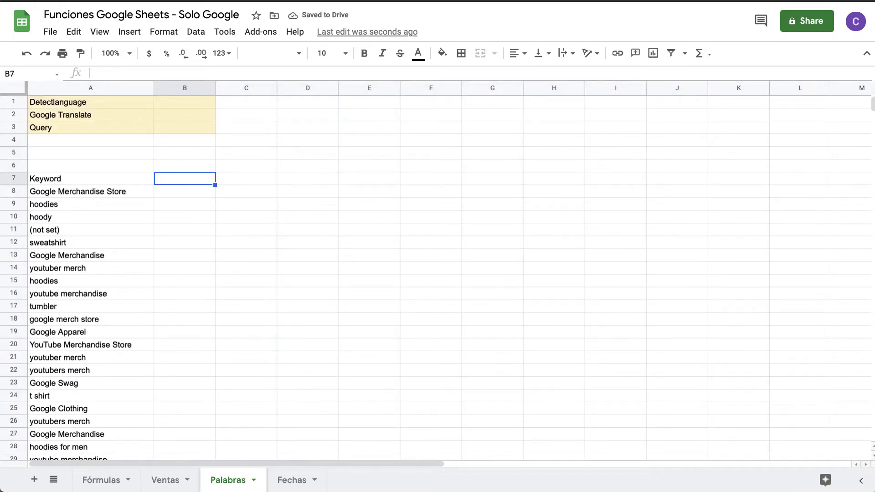
text(Idioma)
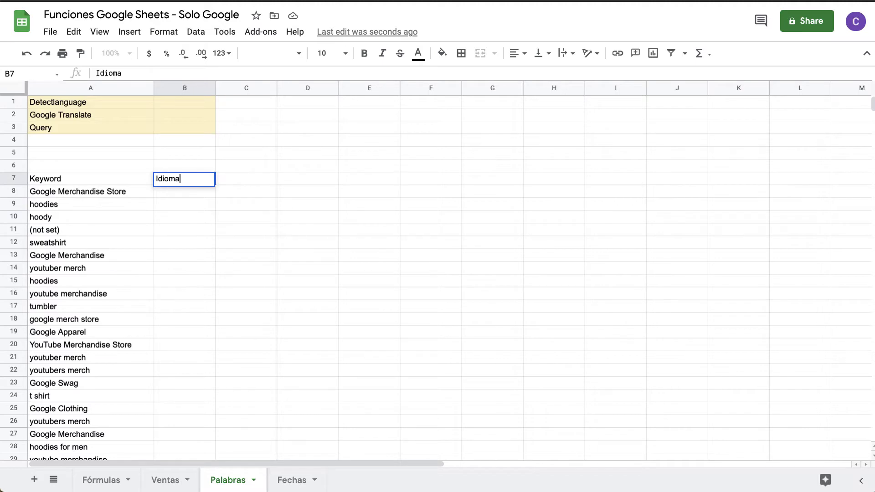
key(Return)
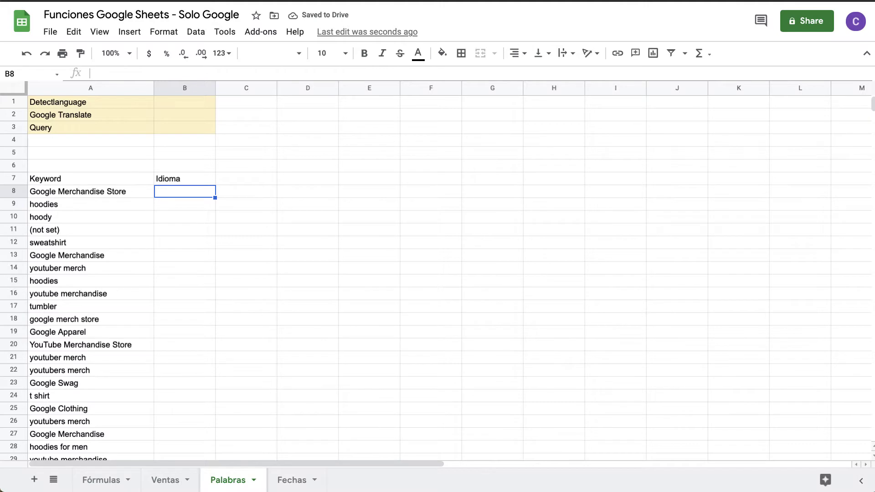
Enter =DETECTLANGUAGE() as plain text in B1 using a leading apostrophe, and fit column B to its contents.
click(188, 110)
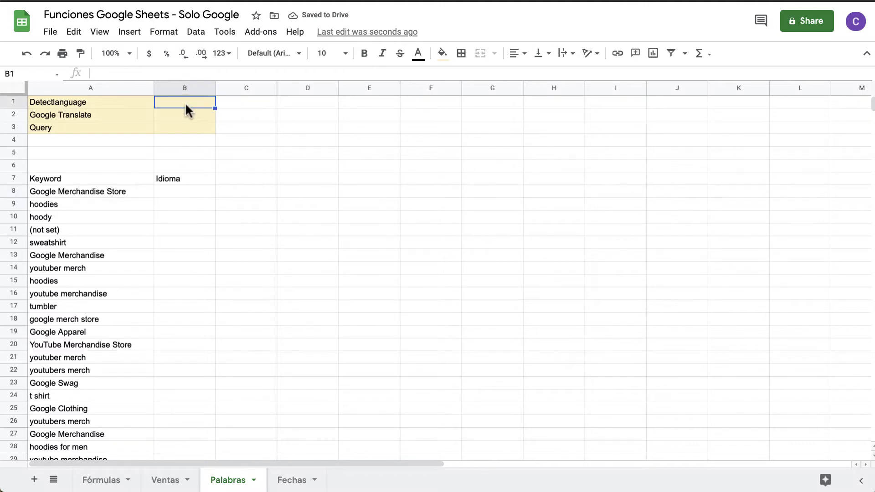
text(=DETECTLANGUAGE()
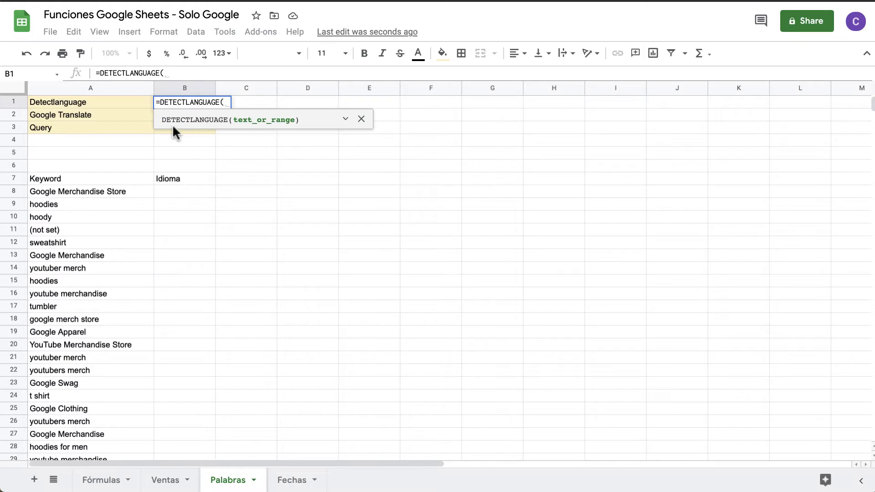
click(96, 73)
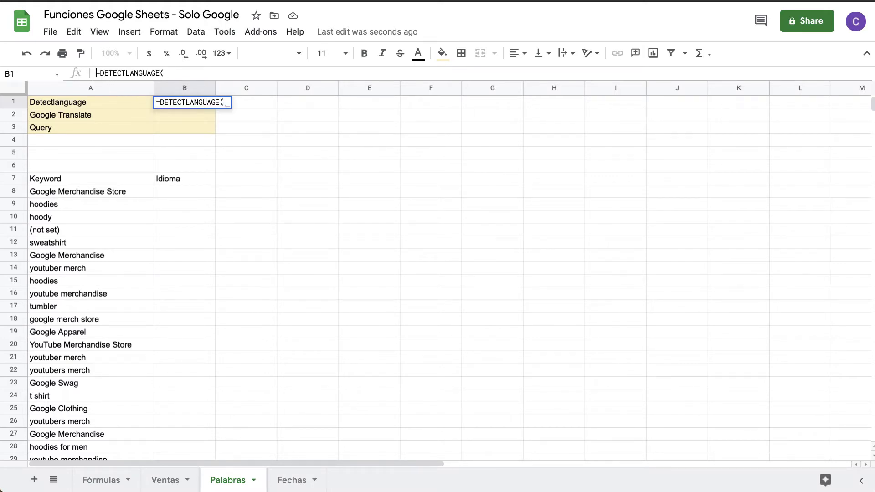
text(')
click(187, 75)
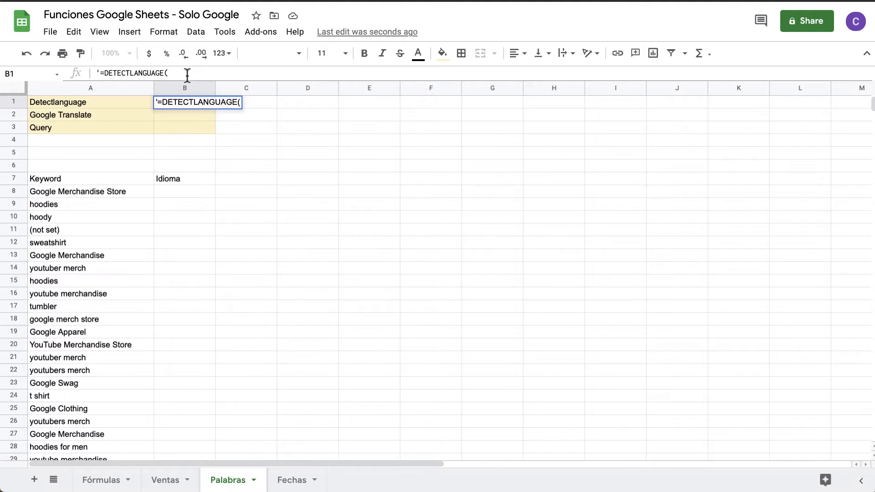
text())
key(Return)
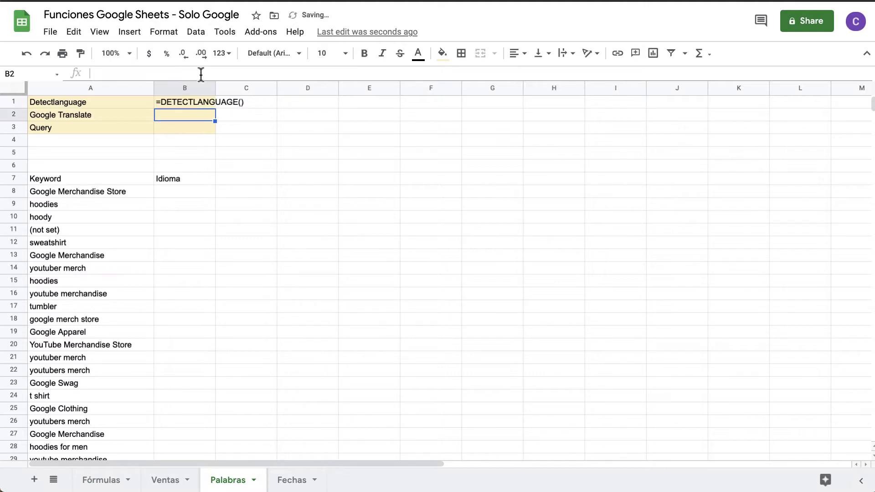
drag(215, 88, 215, 90)
double_click(215, 90)
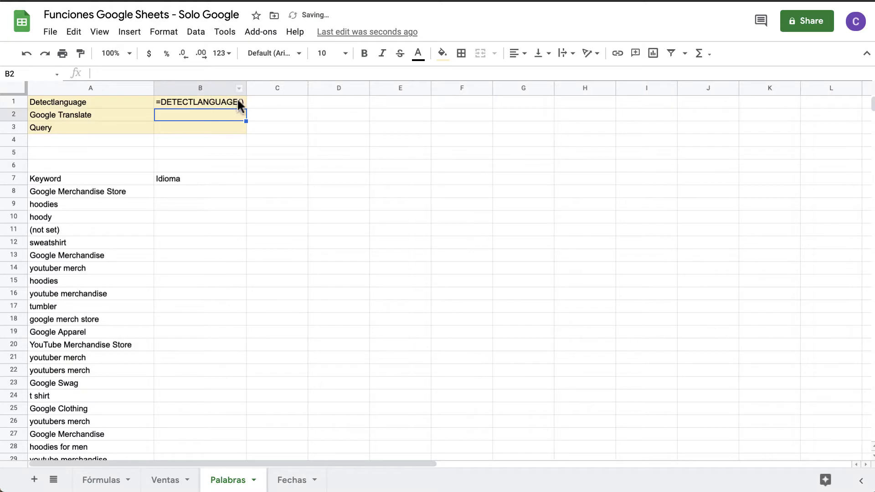
Add Cell as the argument of the syntax text in B1, giving =DETECTLANGUAGE(Cell), and refit column B's width.
click(232, 104)
click(170, 73)
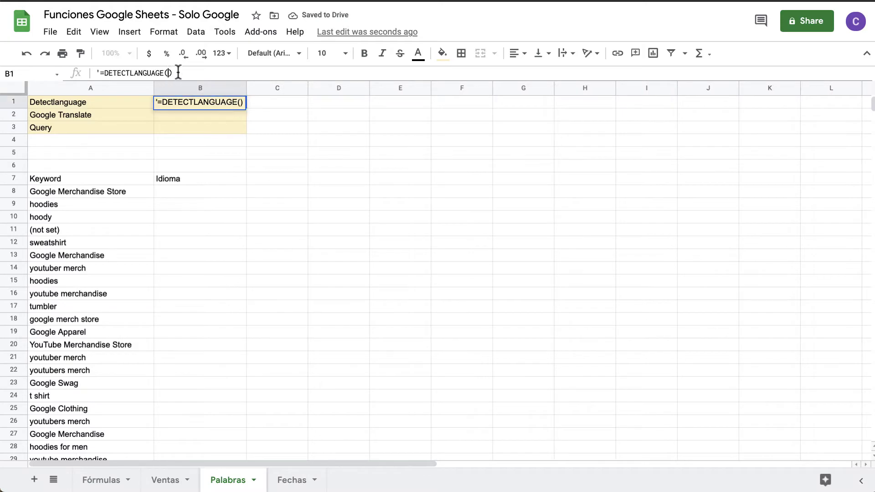
text(Cell)
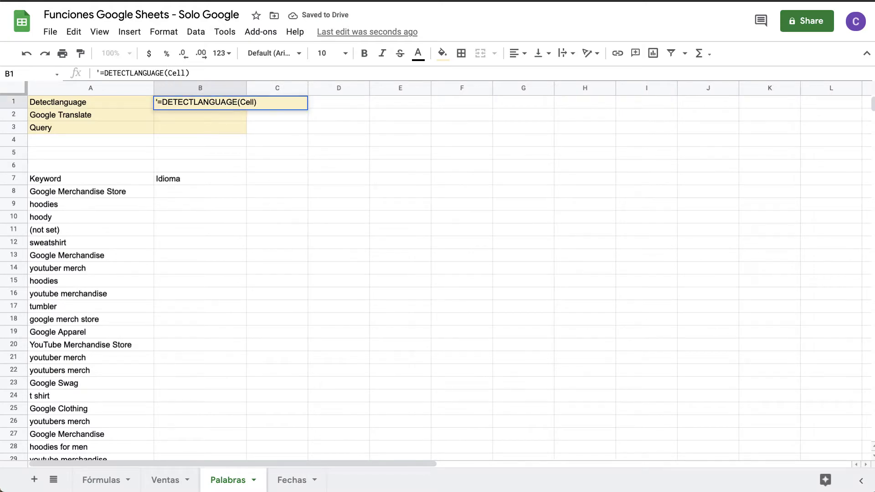
key(Return)
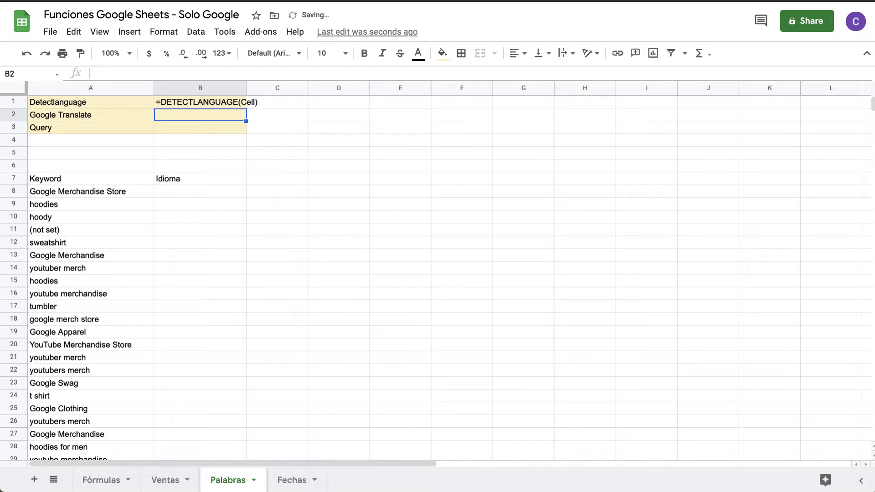
double_click(246, 88)
Enter the formula =DETECTLANGUAGE(A8) in B8 to identify the first keyword's language.
click(195, 197)
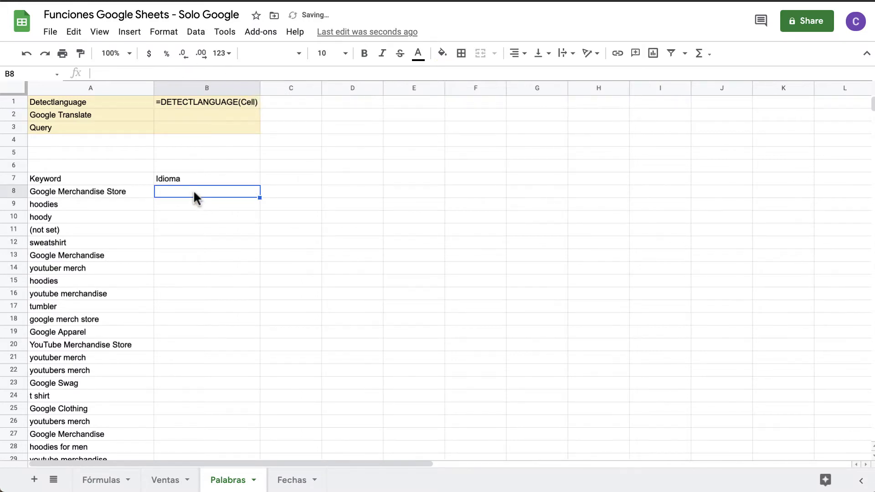
text(=)
key(Escape)
text(=dete)
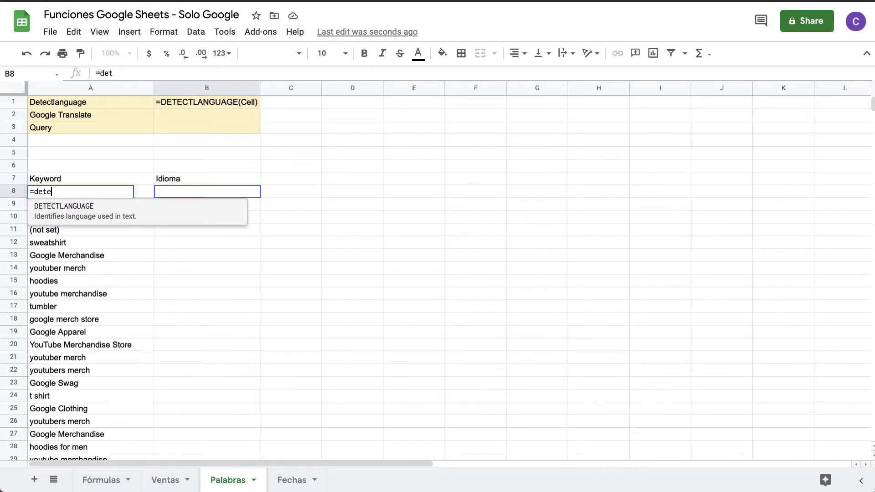
key(Tab)
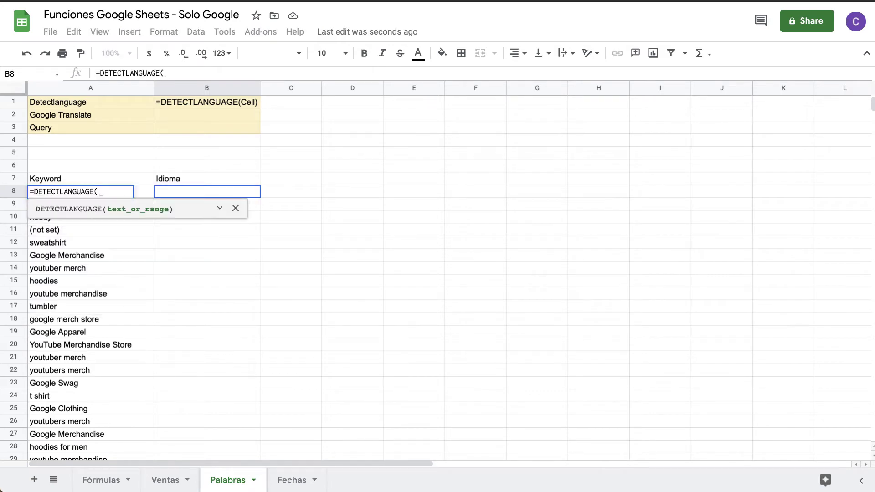
click(141, 193)
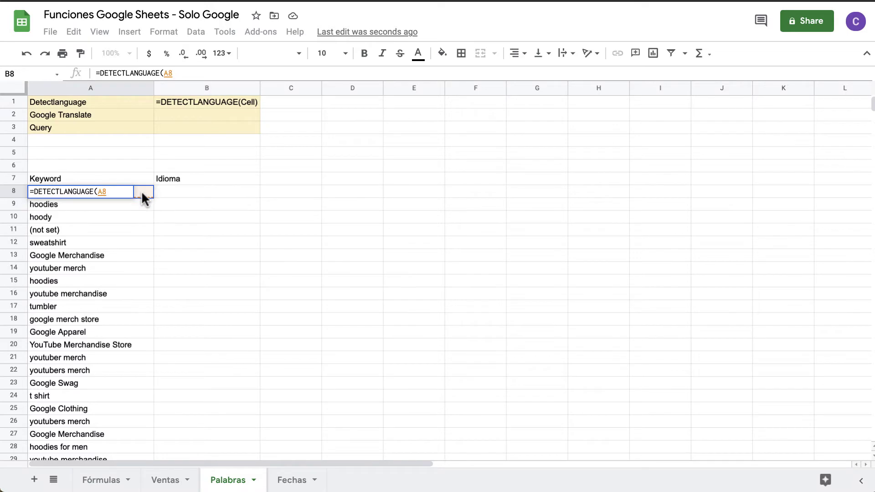
key(Return)
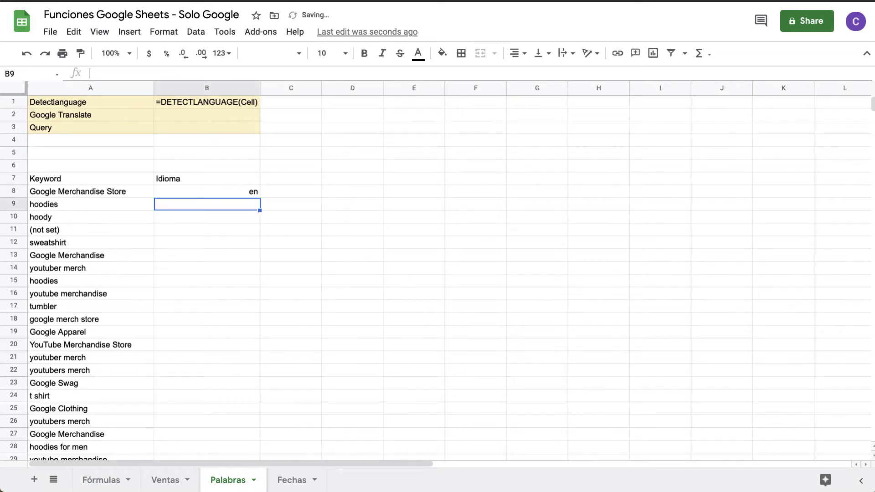
Fill the language detection formula from B8 down the Idioma column and check the copied cells.
click(207, 192)
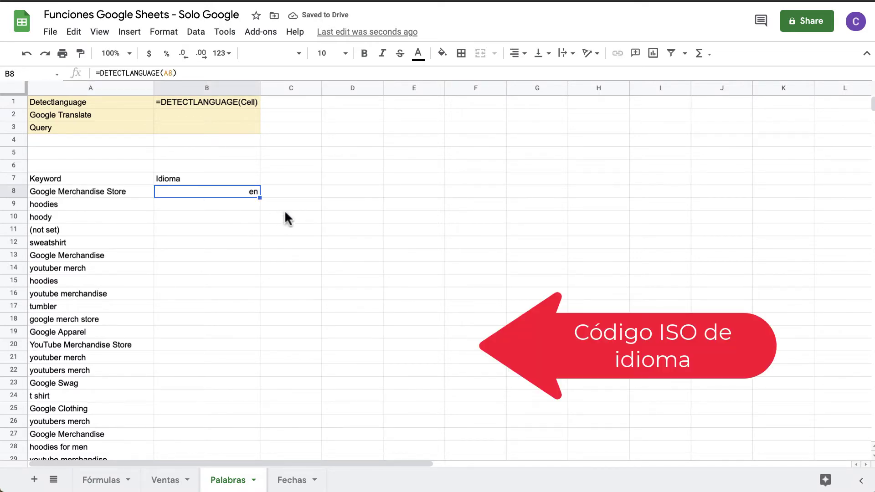
drag(259, 198, 258, 198)
double_click(258, 198)
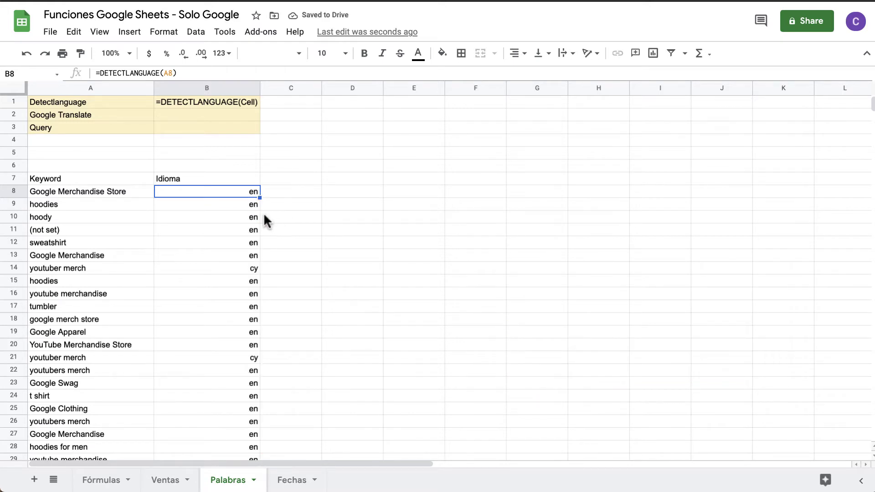
click(258, 208)
key(Up)
key(Down)
key(Down)
key(Down)
key(Down)
key(Down)
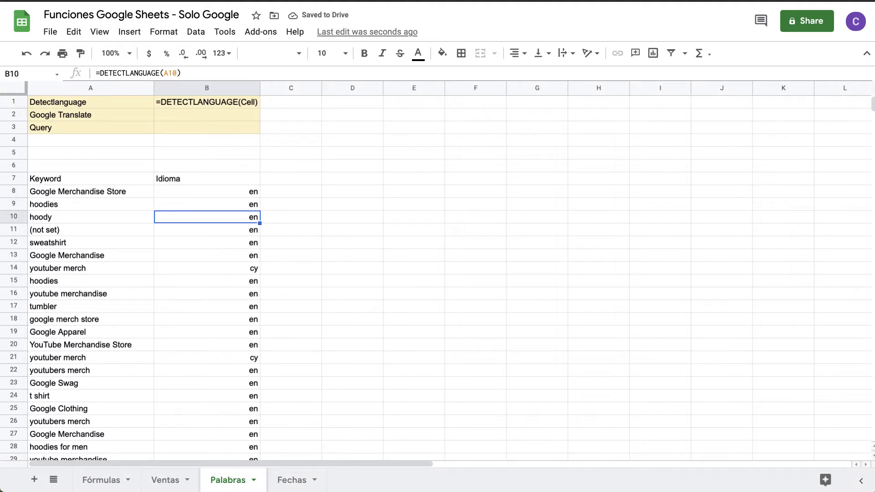
Review the language codes detected in the Idioma column against the keywords throughout the list, including the youtuber merch row.
key(Down)
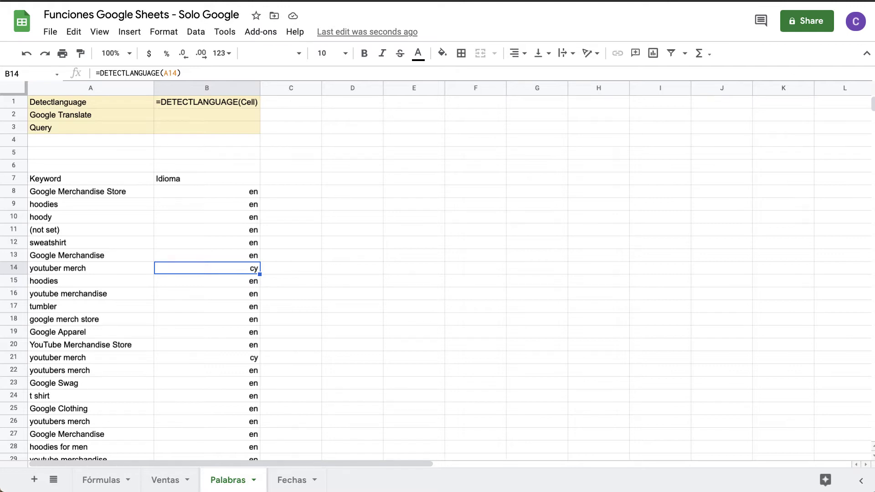
click(117, 268)
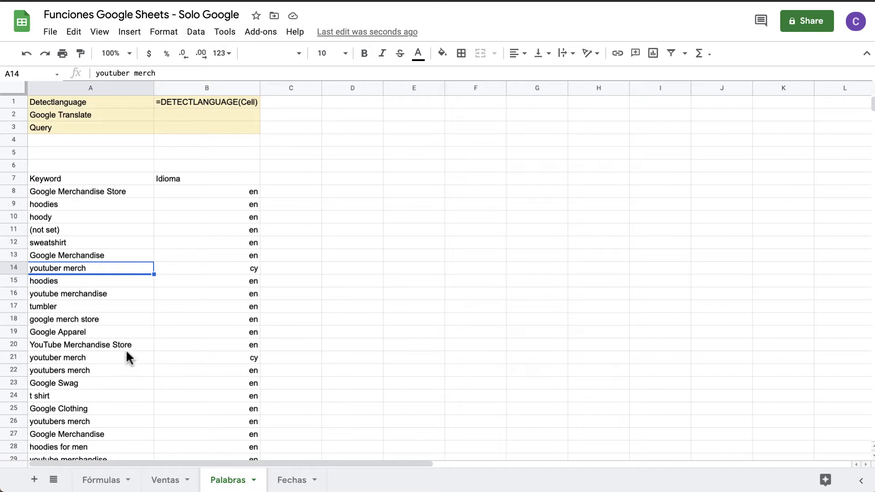
scroll(131, 346, down, 6)
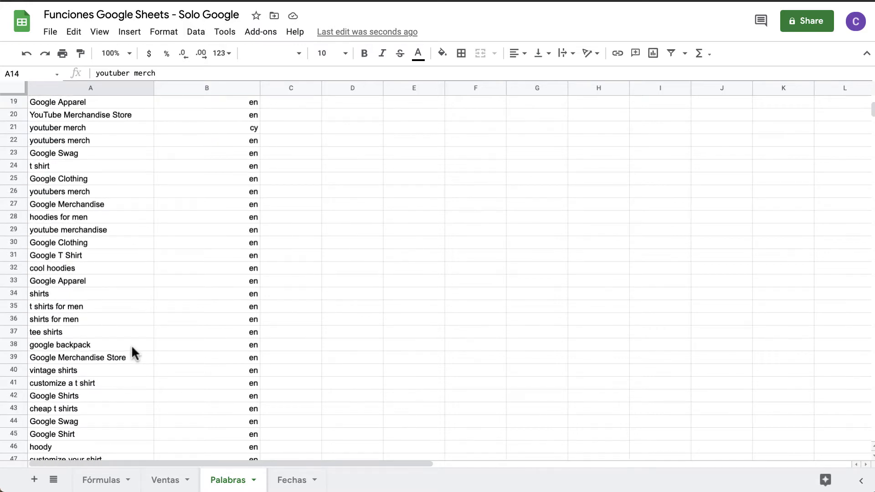
scroll(131, 352, down, 18)
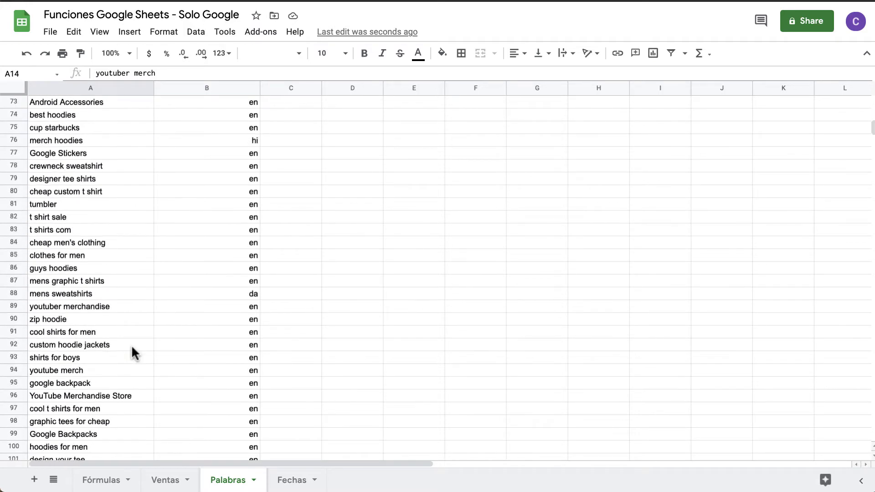
scroll(132, 347, down, 13)
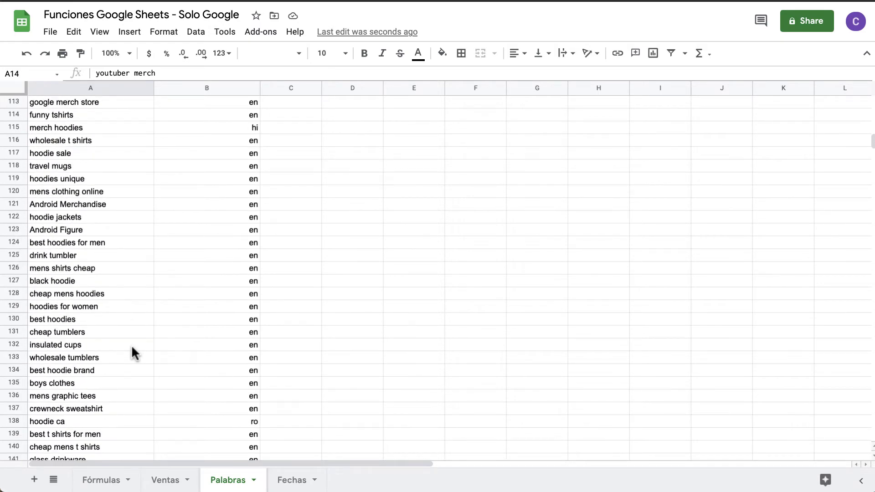
scroll(132, 351, down, 4)
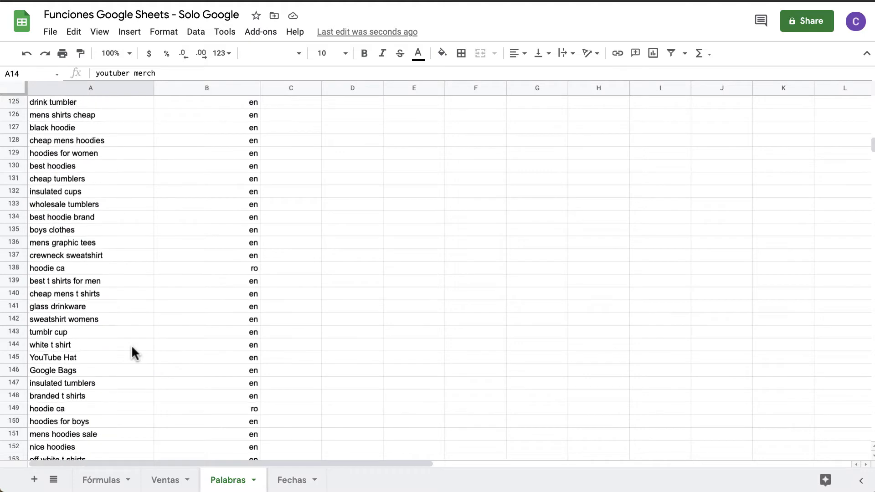
scroll(131, 347, down, 19)
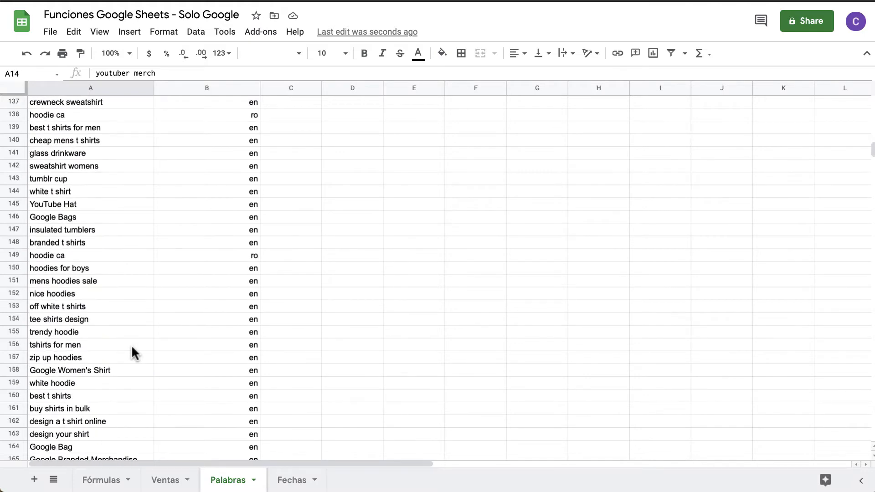
scroll(132, 349, down, 20)
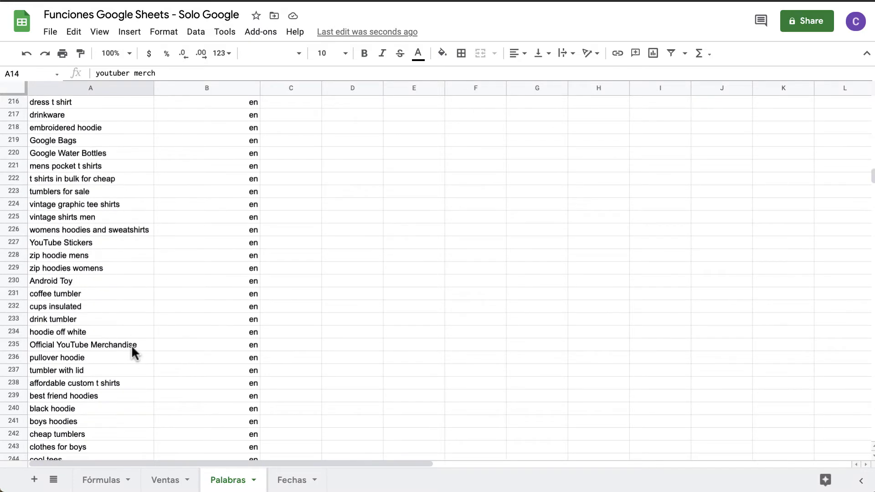
scroll(132, 351, down, 10)
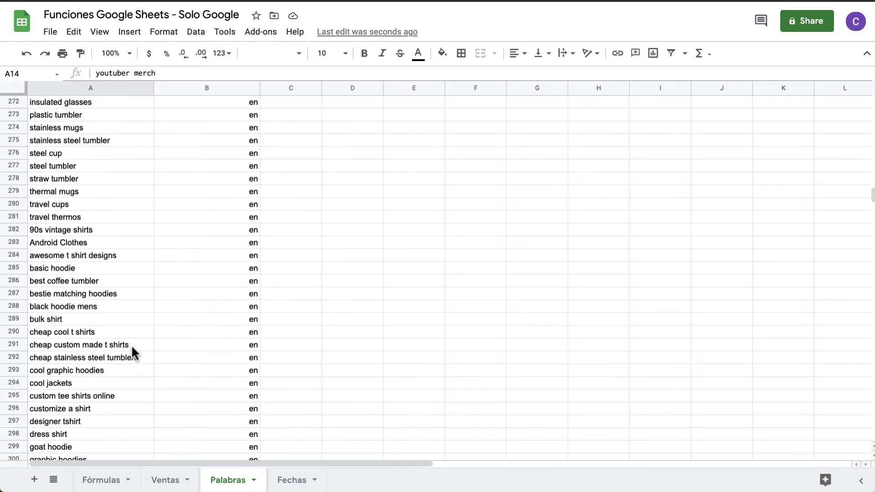
scroll(131, 351, up, 20)
scroll(131, 345, up, 20)
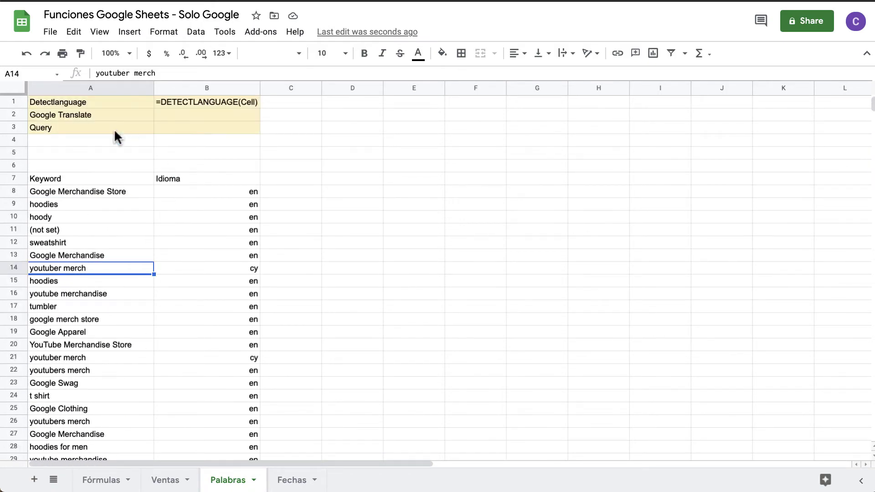
click(208, 181)
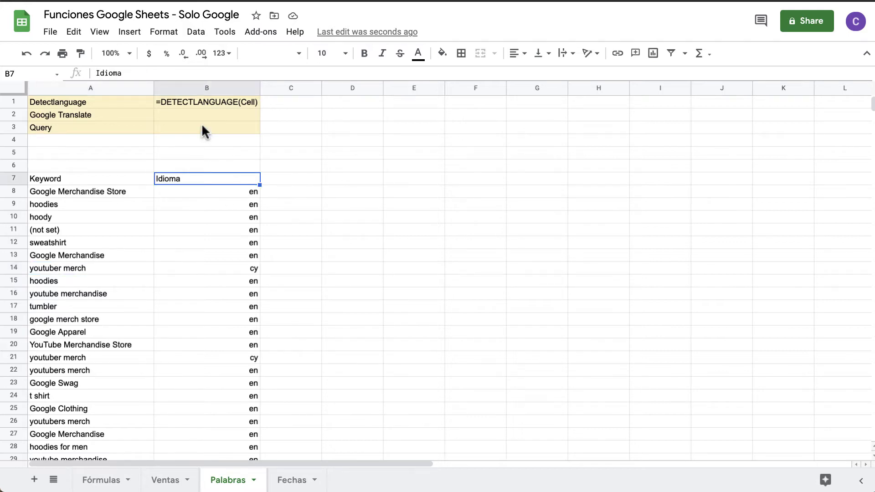
click(193, 101)
click(194, 165)
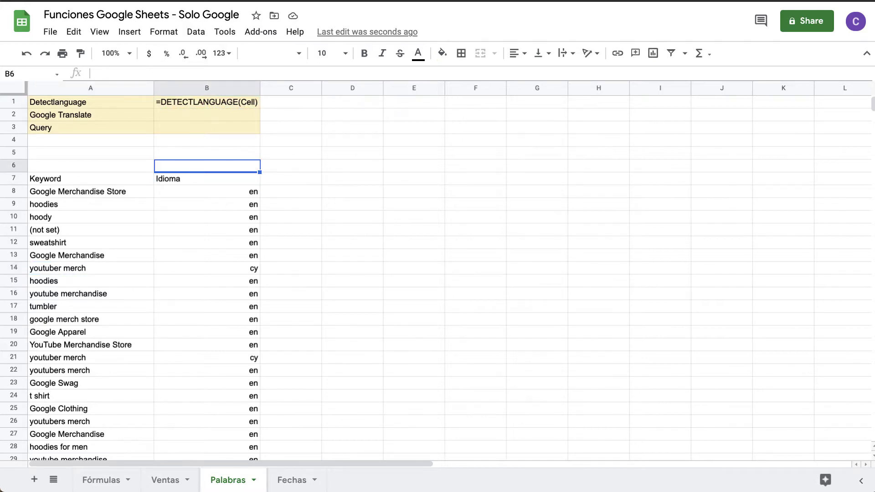
Enter the heading Traducciones in C6, above the row of column headers.
click(281, 181)
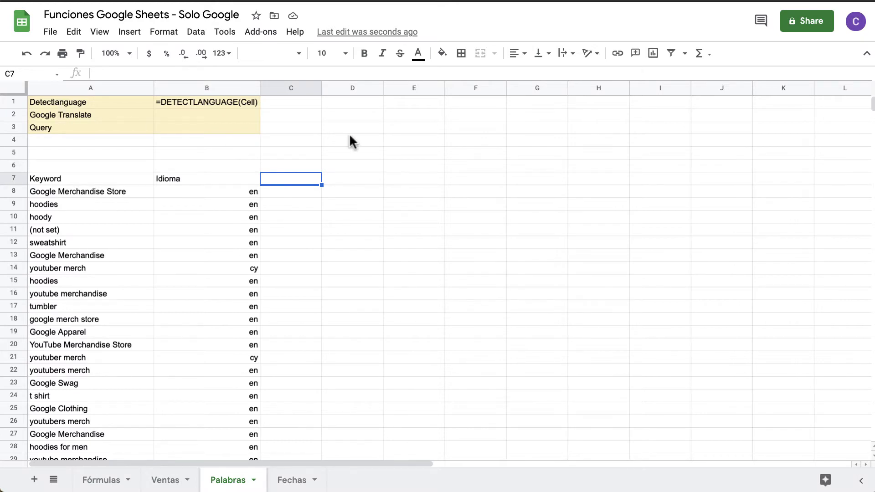
key(Up)
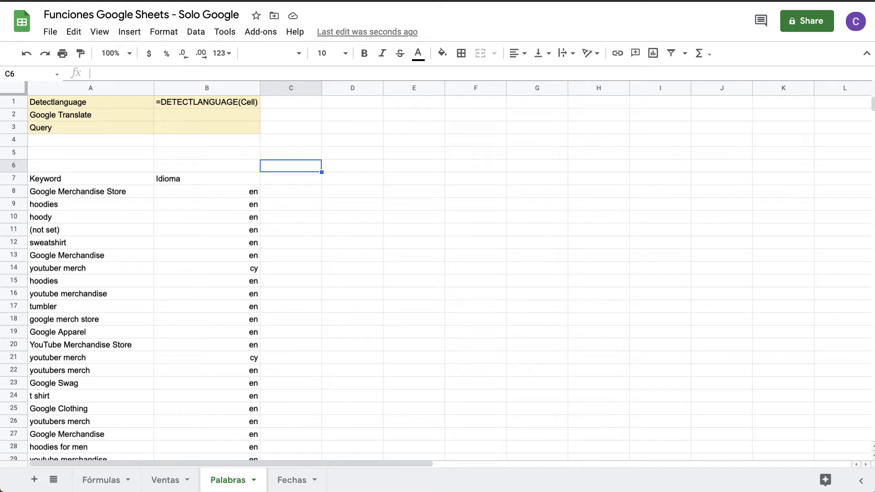
text(Traducciones)
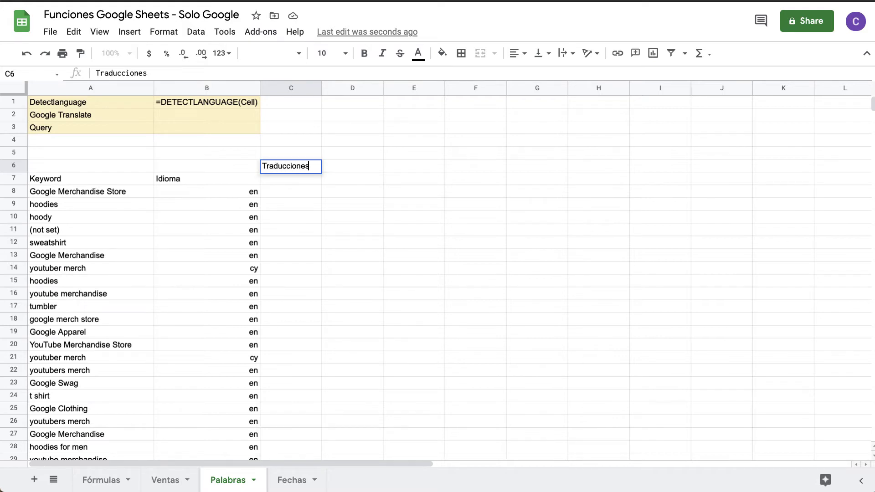
key(Return)
Format the Traducciones heading as bold and centered across the merged cells C6:E6.
key(Up)
key(shift+Right)
key(shift+Right)
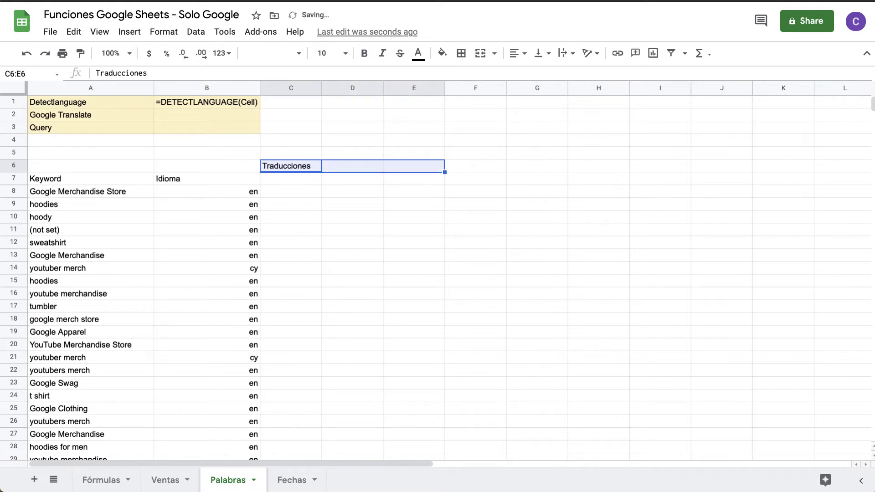
click(364, 53)
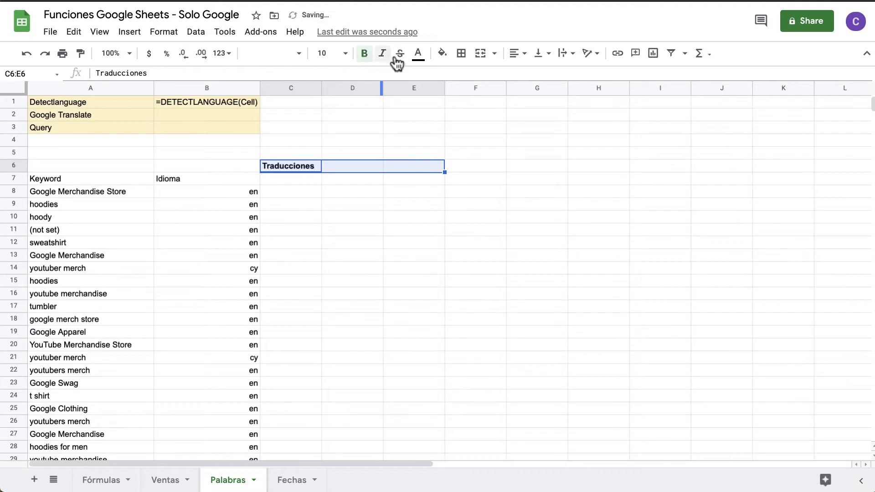
click(480, 53)
click(515, 53)
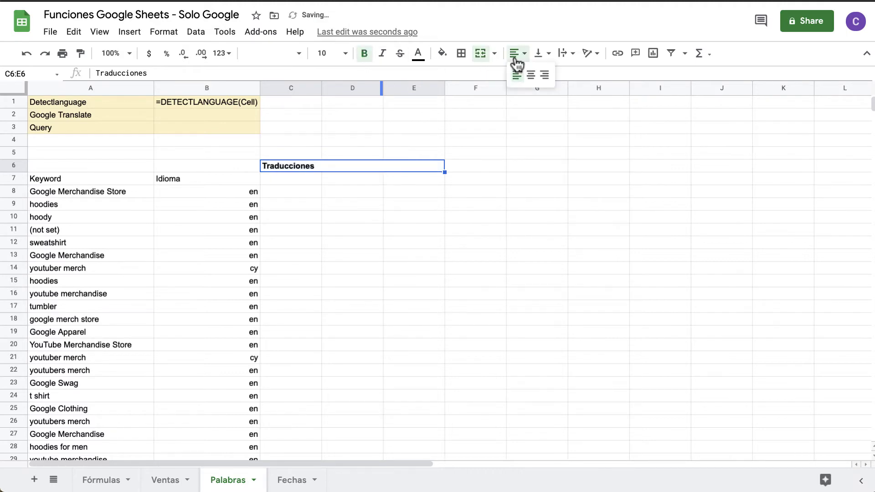
click(531, 74)
Enter the target language codes es, fr and jp as column headers in C7, D7 and E7.
click(300, 182)
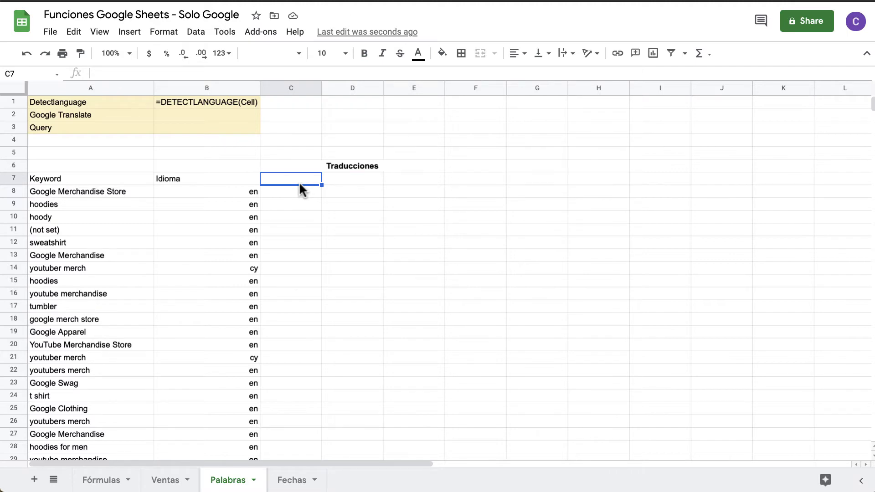
text(es)
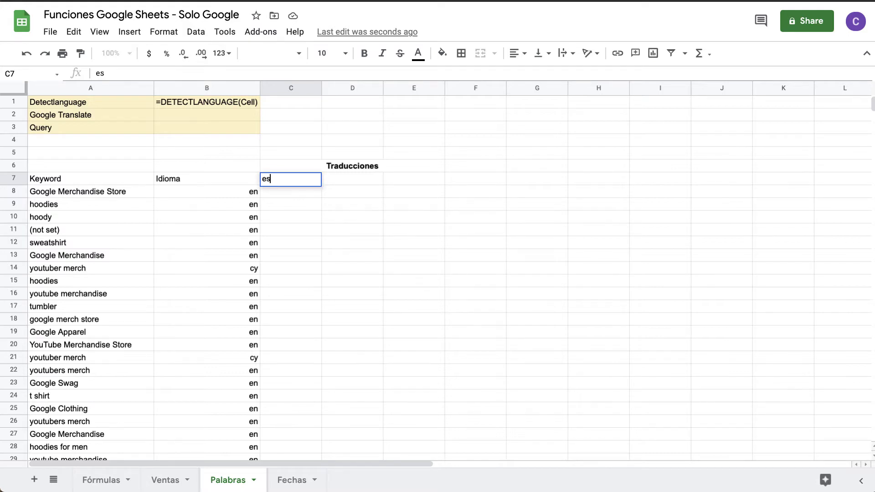
click(353, 179)
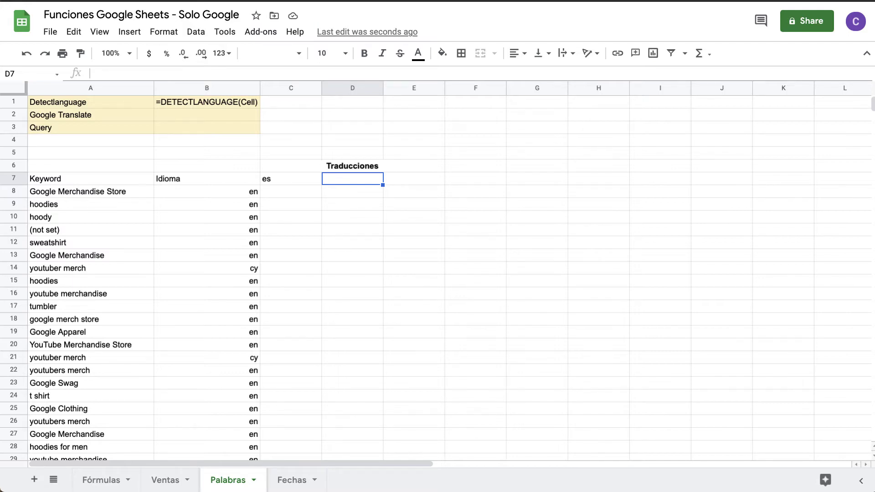
text(fr)
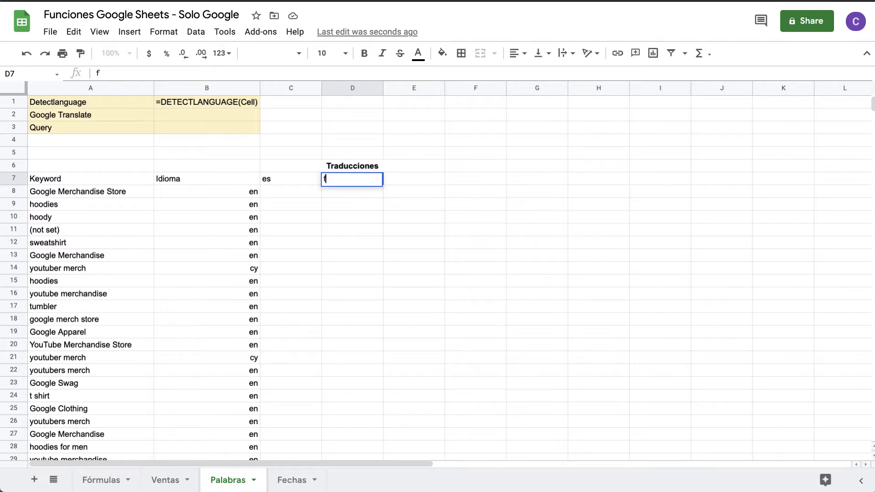
key(Tab)
text(jp)
key(Return)
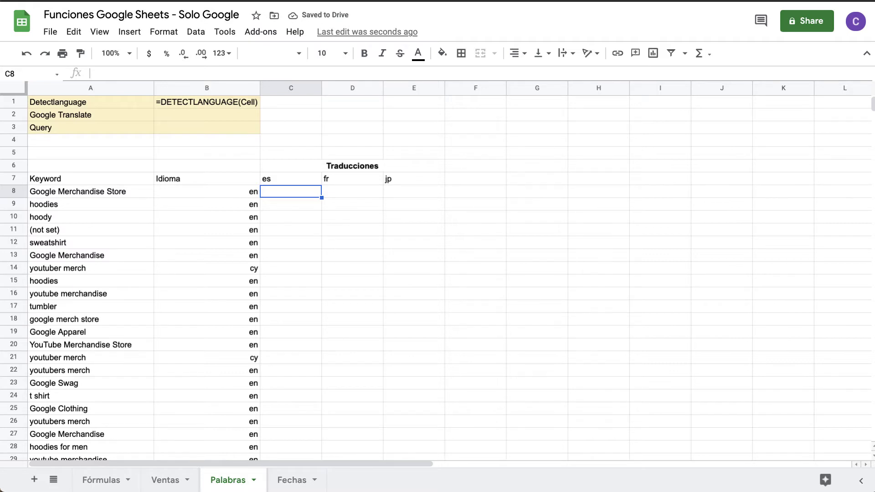
Enter =GOOGLETRANSLATE(A8,B8,$C$7) in C8 to translate the first keyword into Spanish, with the target language reference locked.
text(=)
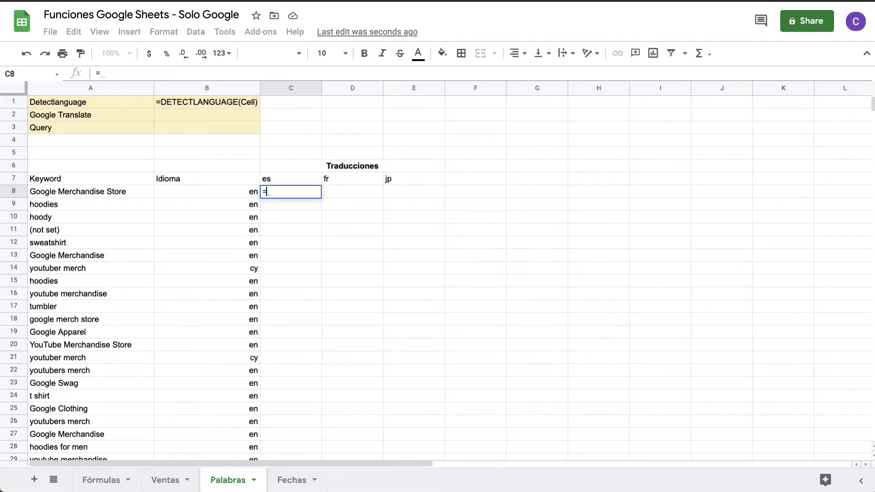
text(google)
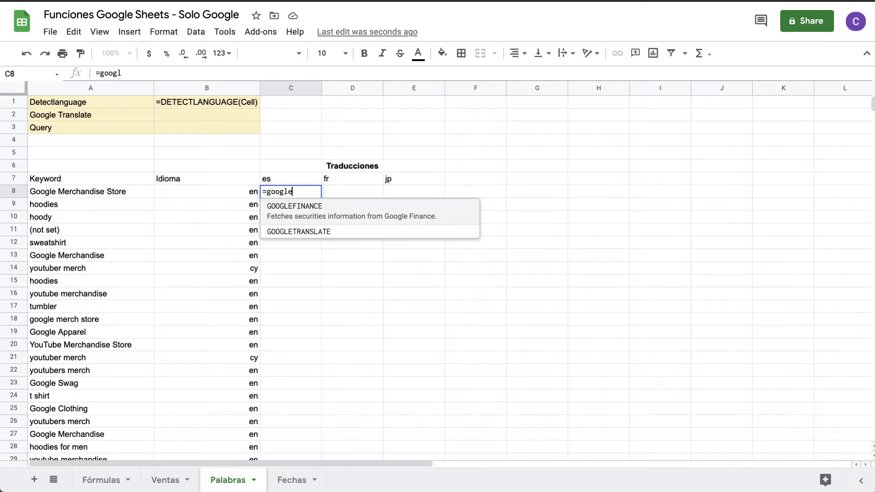
key(Tab)
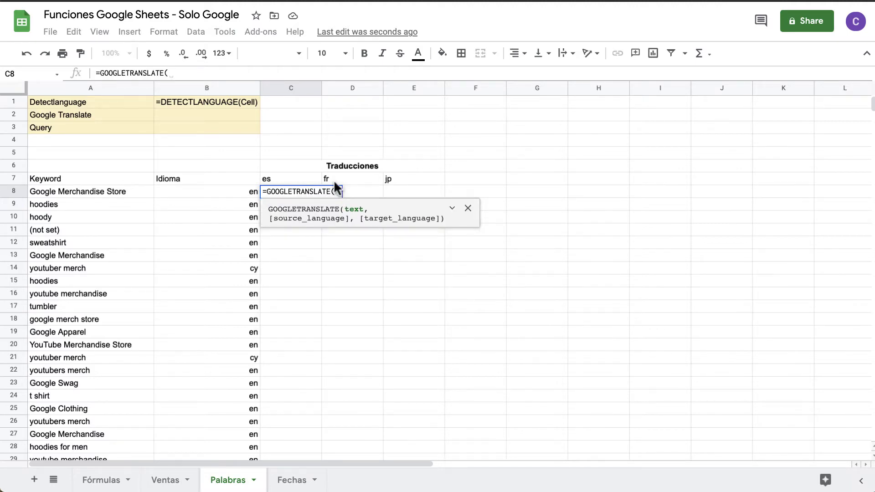
click(107, 190)
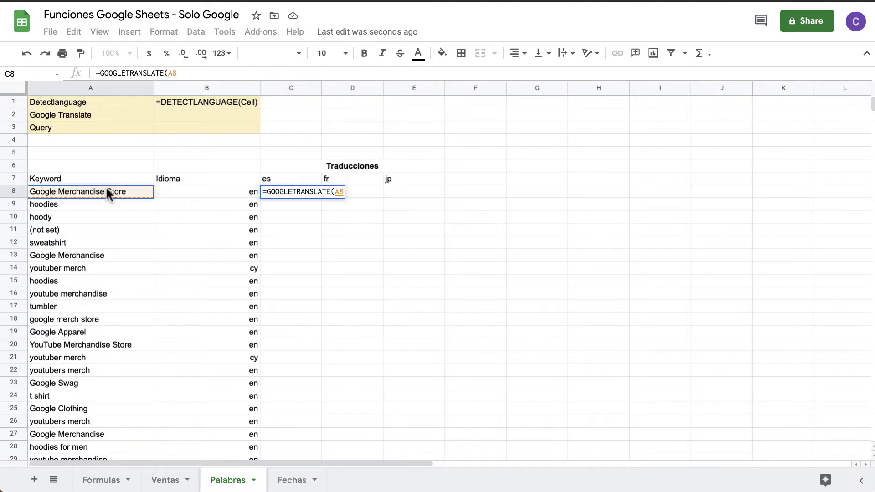
text(,)
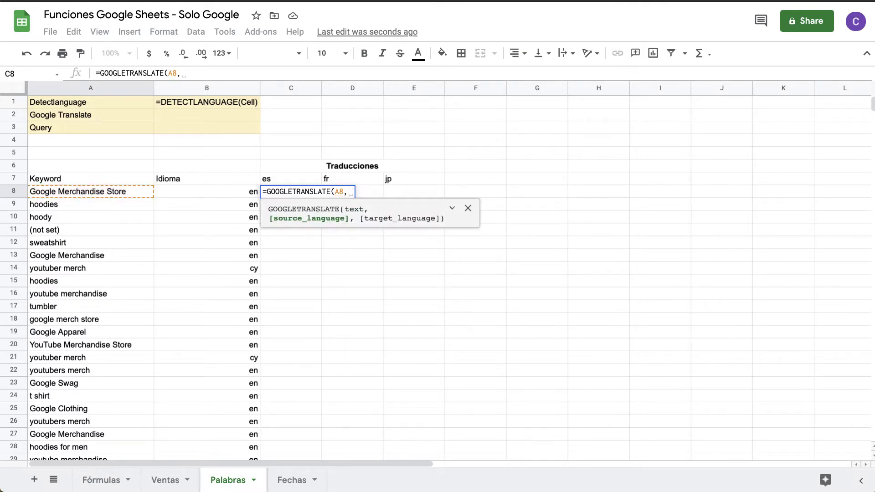
click(251, 194)
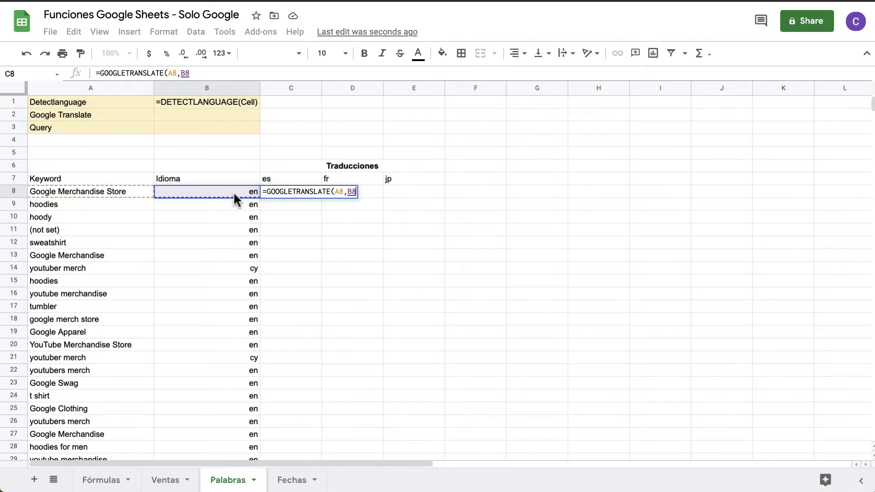
text(,)
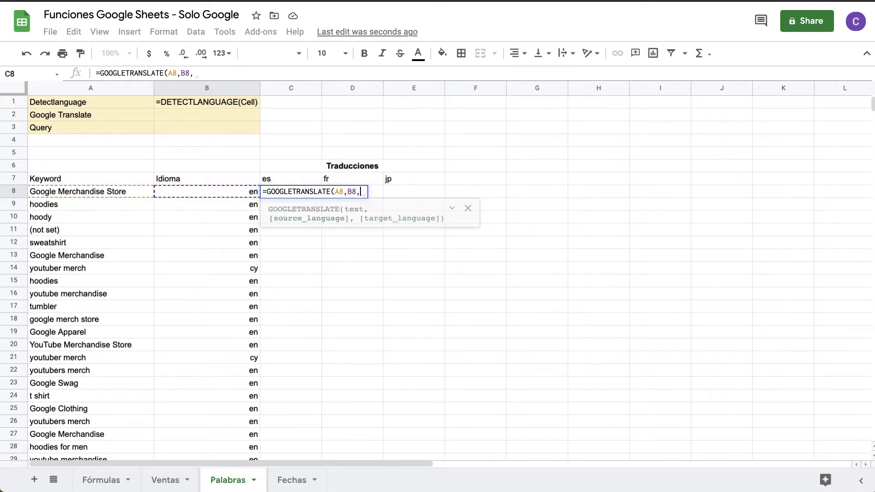
click(290, 178)
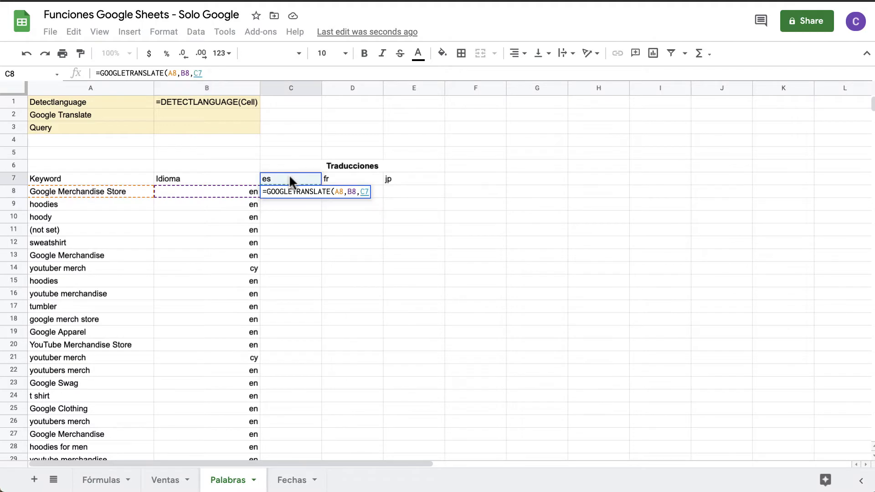
key(F4)
key(Return)
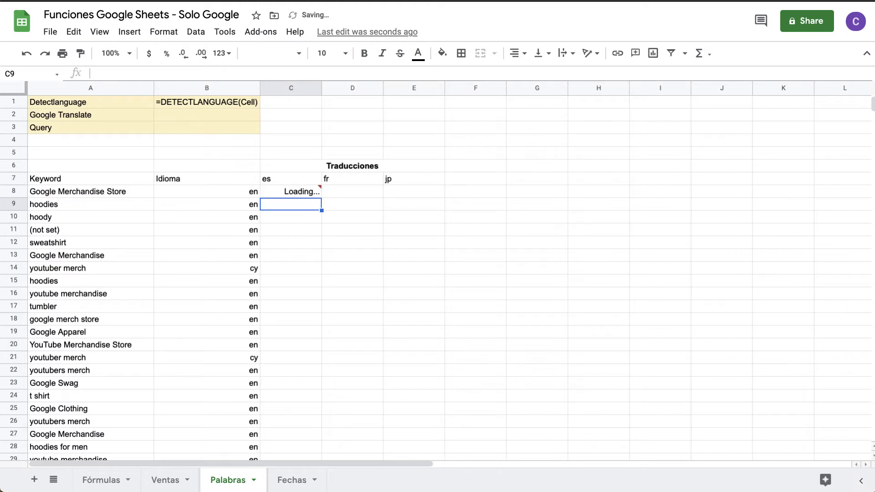
Fit column C to its contents and fill the translation formula from C8 down the es column.
double_click(321, 88)
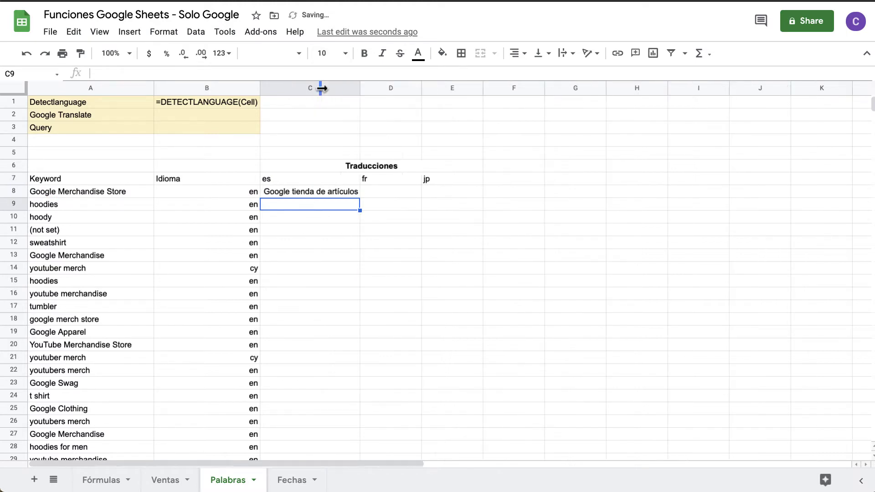
click(318, 191)
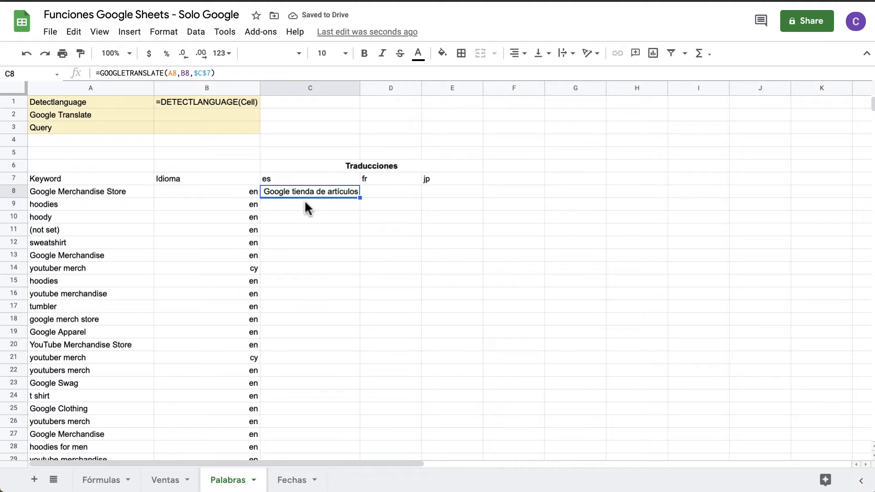
double_click(359, 199)
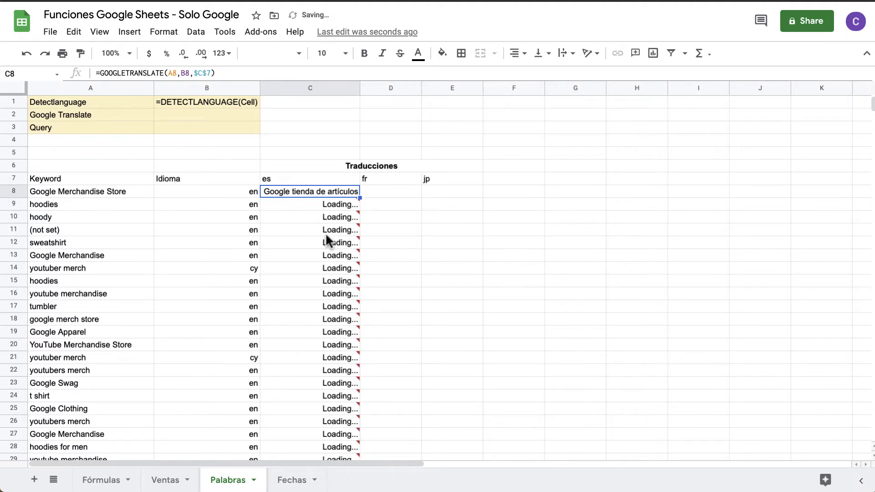
Fit column C to the width of its Spanish translations.
mouse_move(312, 223)
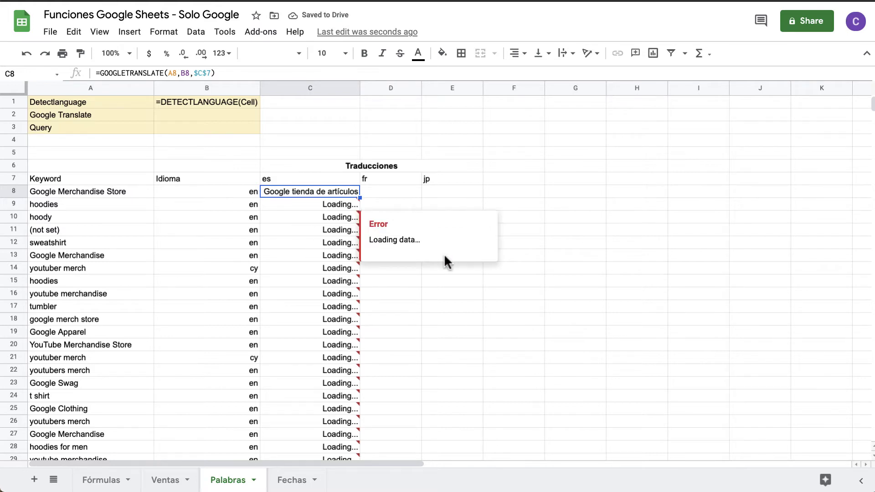
click(462, 308)
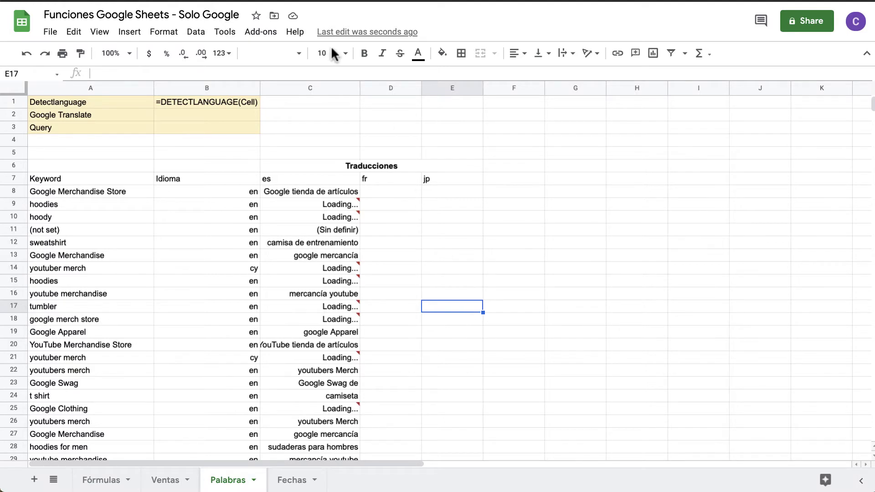
double_click(360, 88)
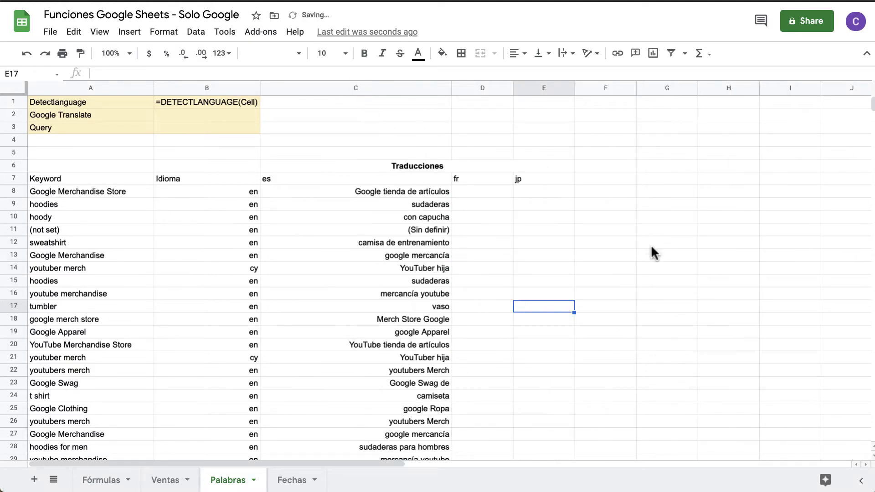
Examine the Spanish translations in the es column against their keywords, detected languages and formulas.
click(422, 270)
key(Left)
key(Left)
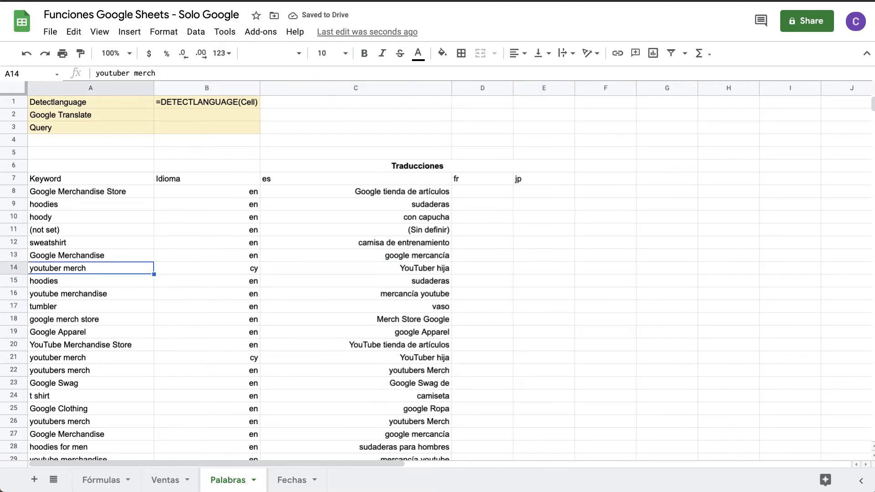
key(Right)
key(Right)
key(Right)
key(Left)
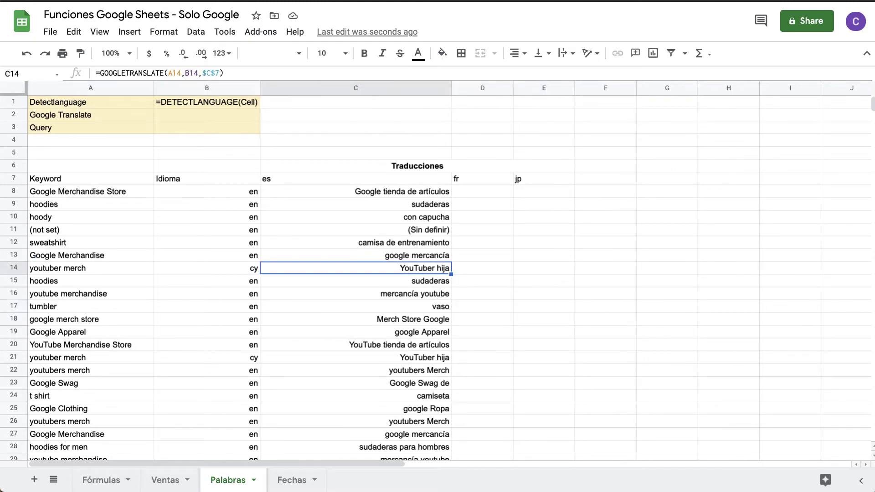
key(Up)
key(Up)
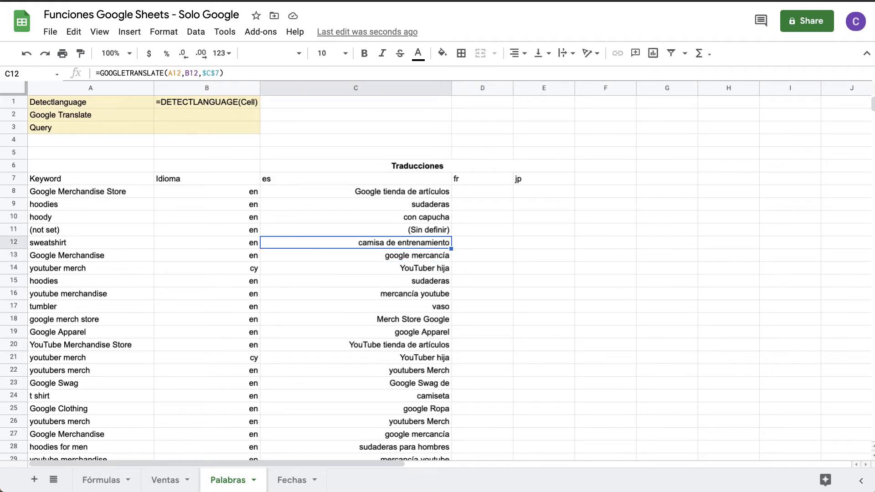
key(Up)
key(Up)
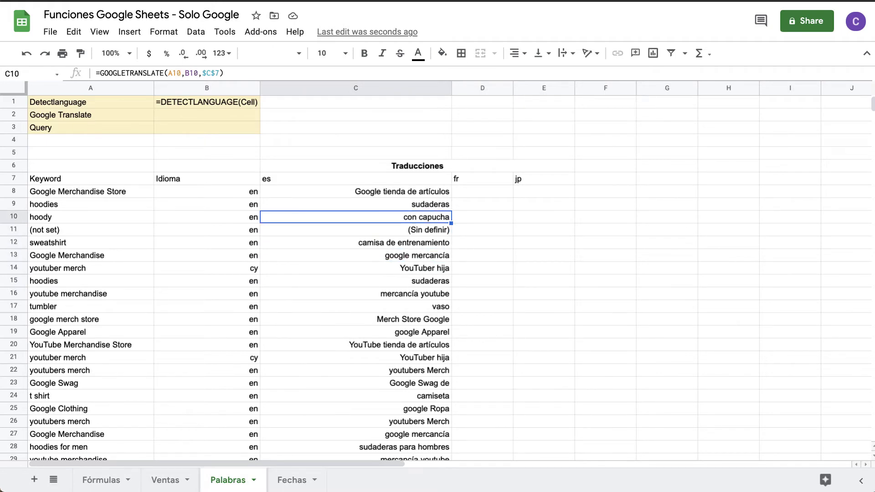
key(Up)
click(219, 119)
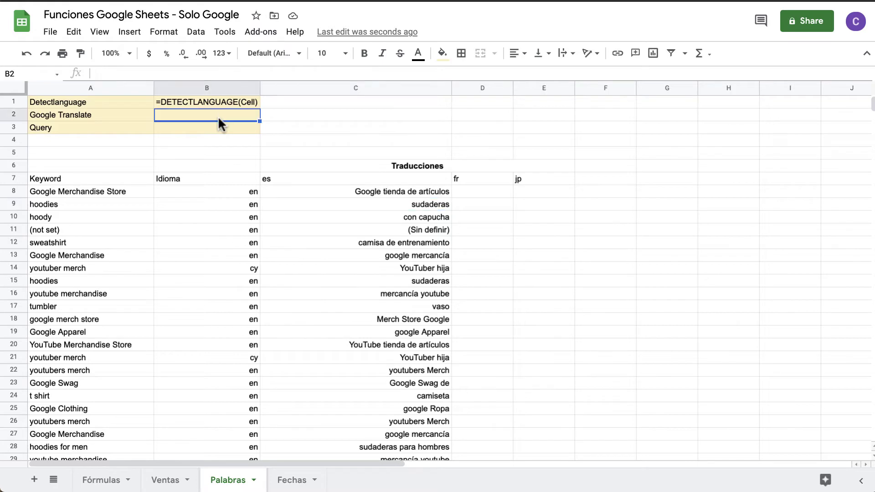
Change the target language reference in the C8 formula to C$7 so only its row is locked.
click(427, 191)
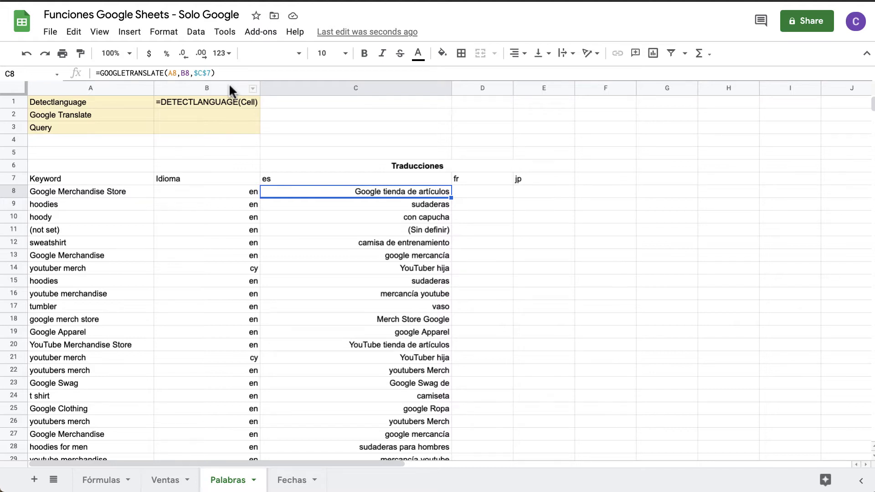
click(197, 73)
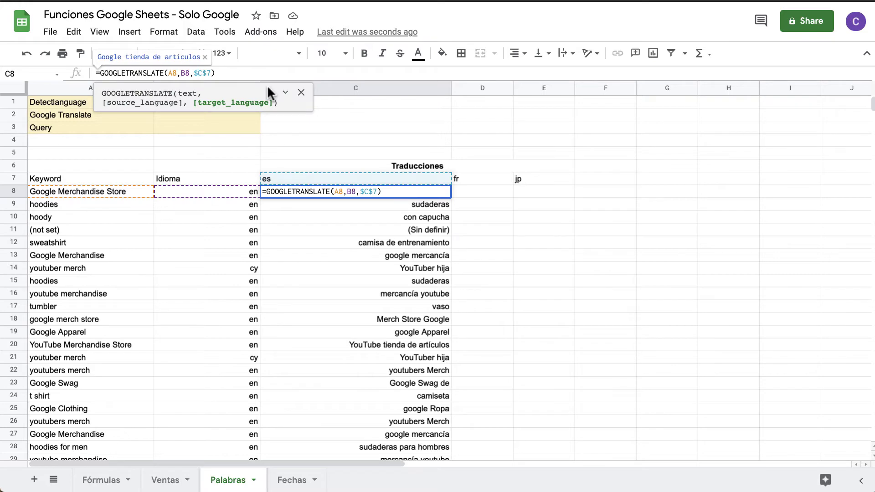
key(BackSpace)
key(Return)
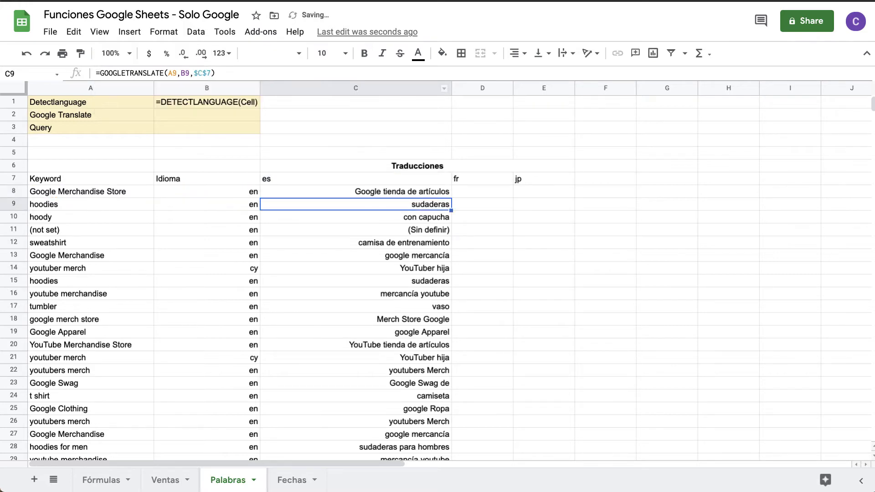
Try to fill the C8:C625 translation formulas across the fr and jp columns, and undo that fill.
key(Up)
key(ctrl+shift+Down)
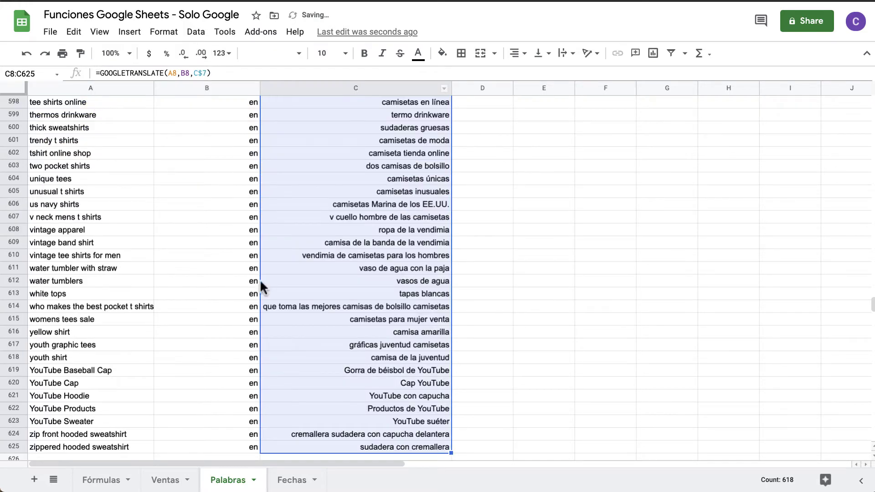
drag(451, 454, 540, 456)
click(505, 426)
key(ctrl+Up)
key(ctrl+Up)
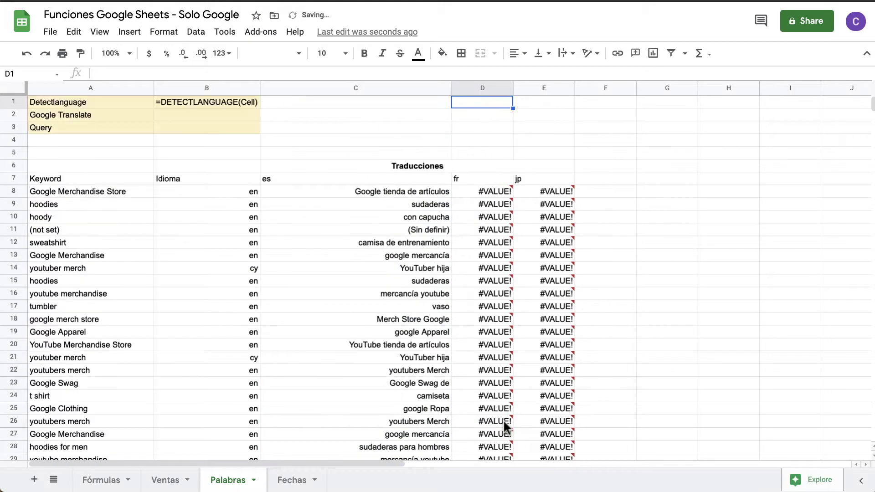
key(Down)
key(Down)
key(Down)
key(ctrl+z)
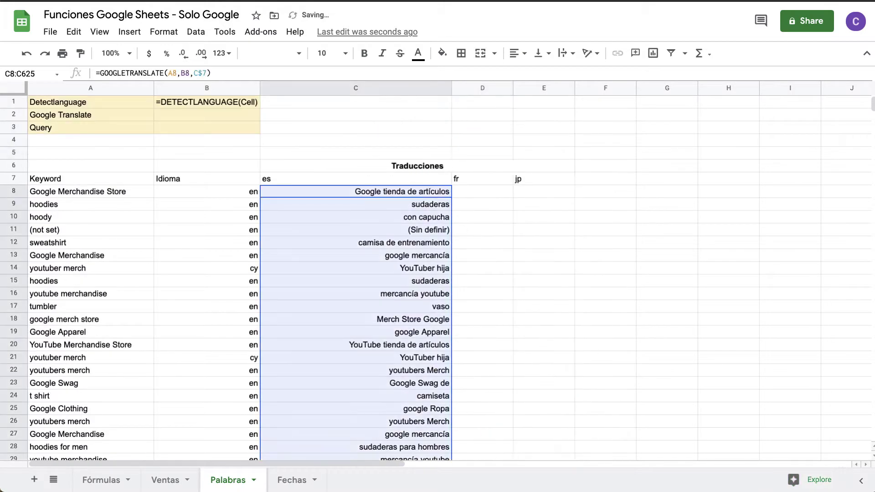
Lock the column of the keyword reference in C8, making the formula =GOOGLETRANSLATE($A8,B8,C$7).
click(387, 193)
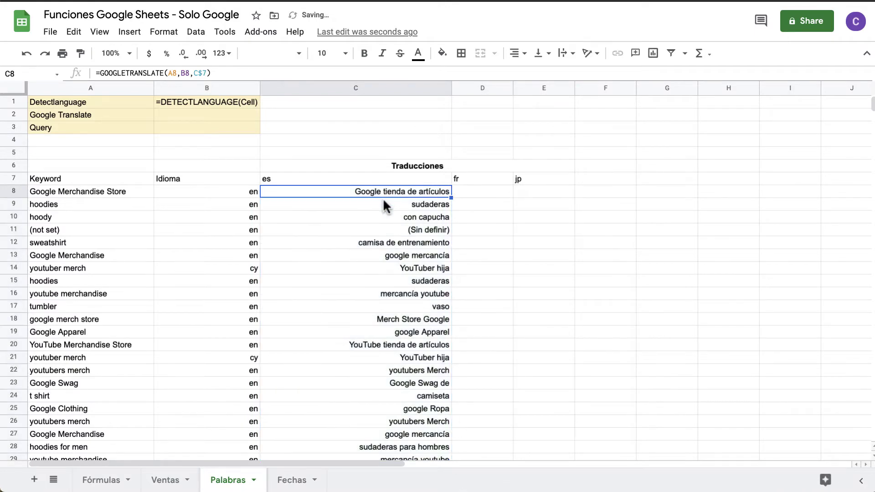
click(172, 73)
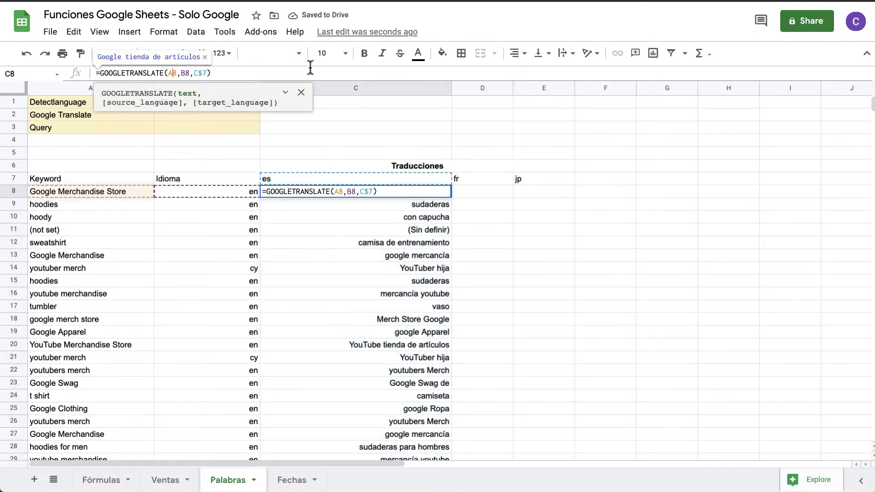
key(F4)
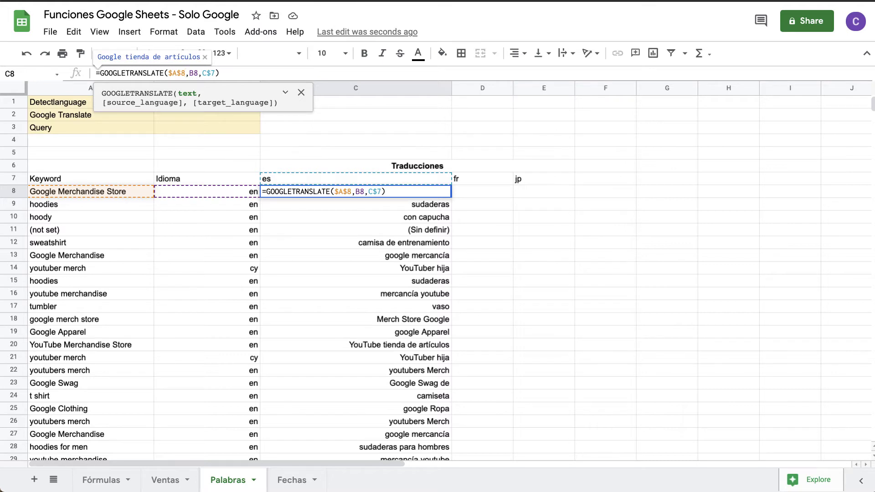
key(F4)
key(F4)
key(Return)
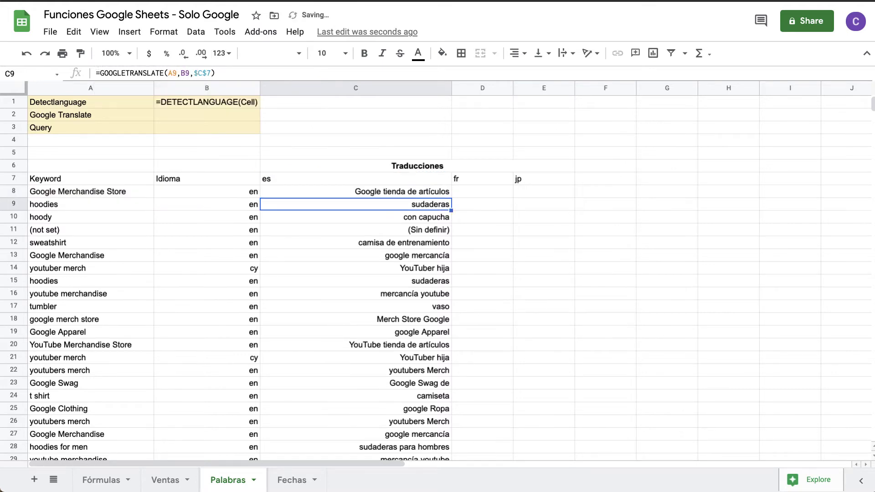
Copy the updated C8 formula down the rest of the es column.
key(Up)
key(ctrl+c)
key(ctrl+shift+Down)
key(ctrl+v)
key(ctrl+Up)
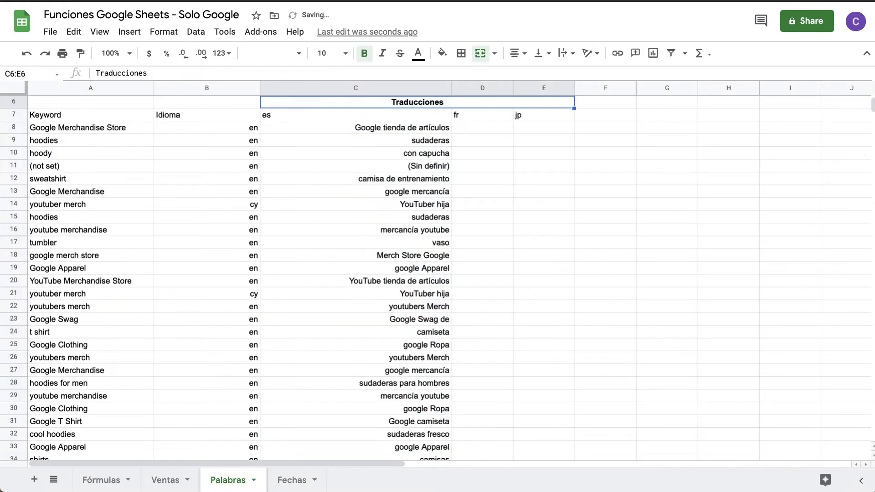
key(Down)
key(Down)
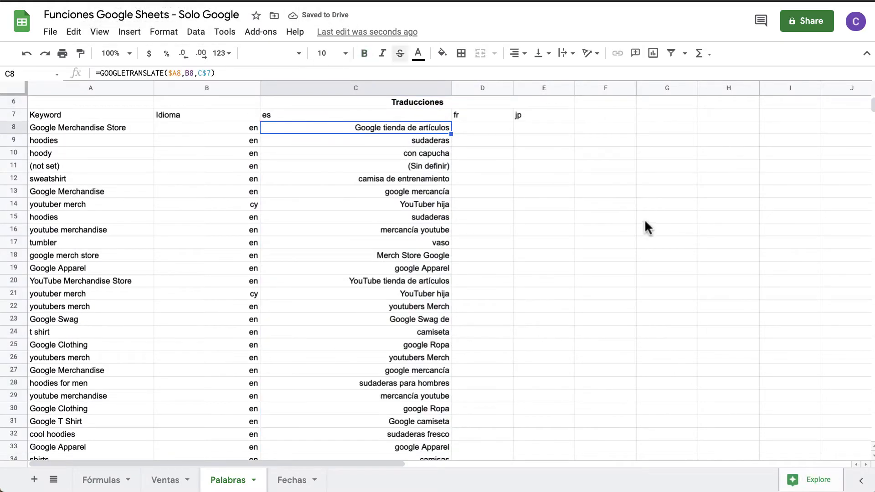
Try to fill the C8 formula across D8:E8, and check which cells the D8 formula references.
drag(451, 134, 526, 133)
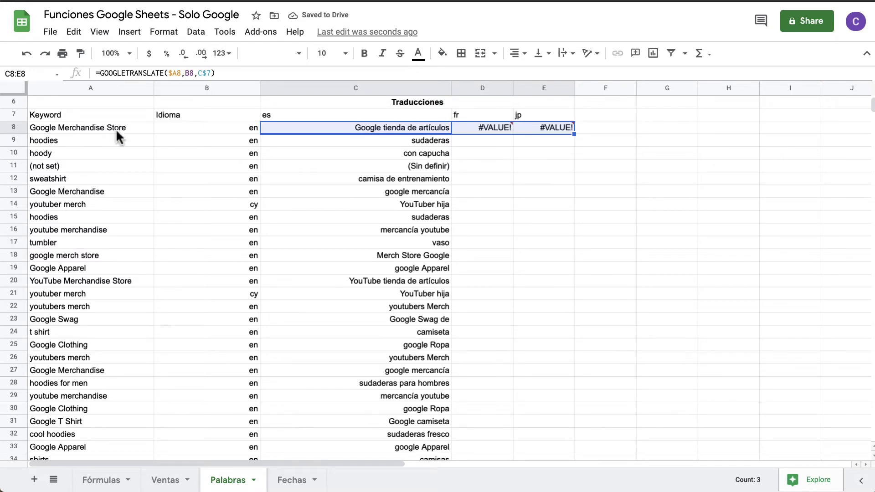
click(475, 130)
double_click(475, 127)
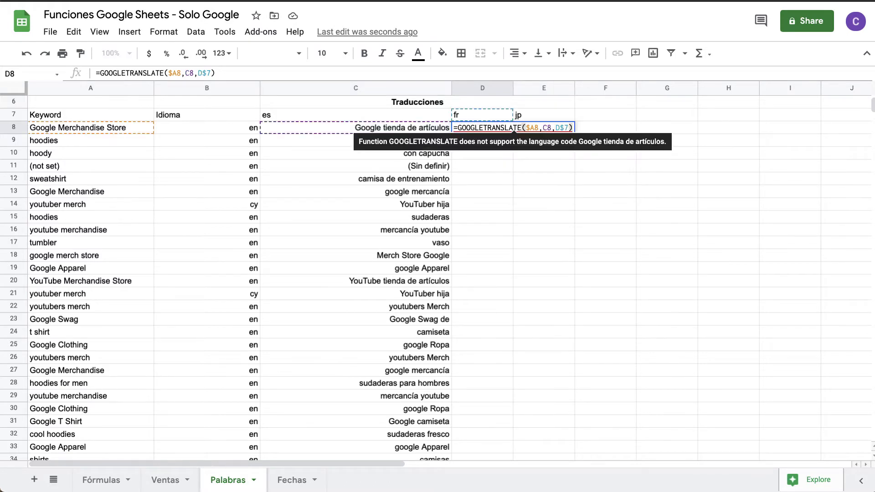
key(Escape)
mouse_move(186, 77)
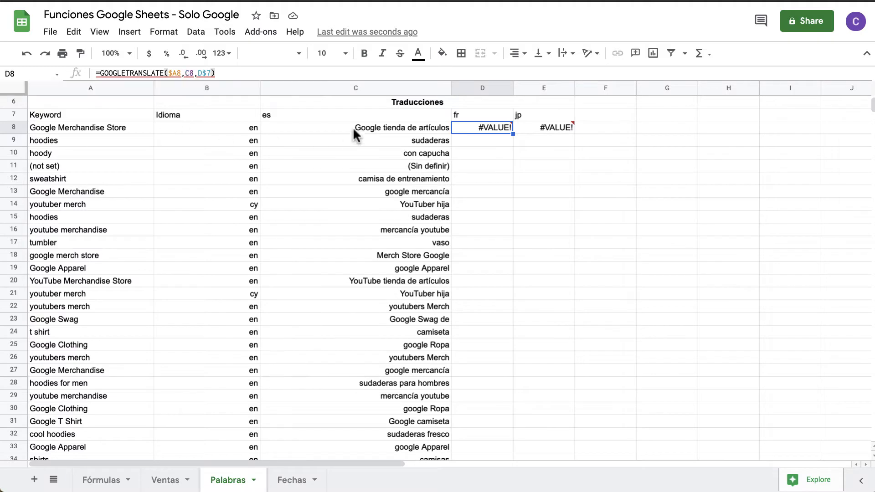
Lock the column of the source language reference in C8, making the formula =GOOGLETRANSLATE($A8,$B8,C$7).
click(354, 127)
click(186, 74)
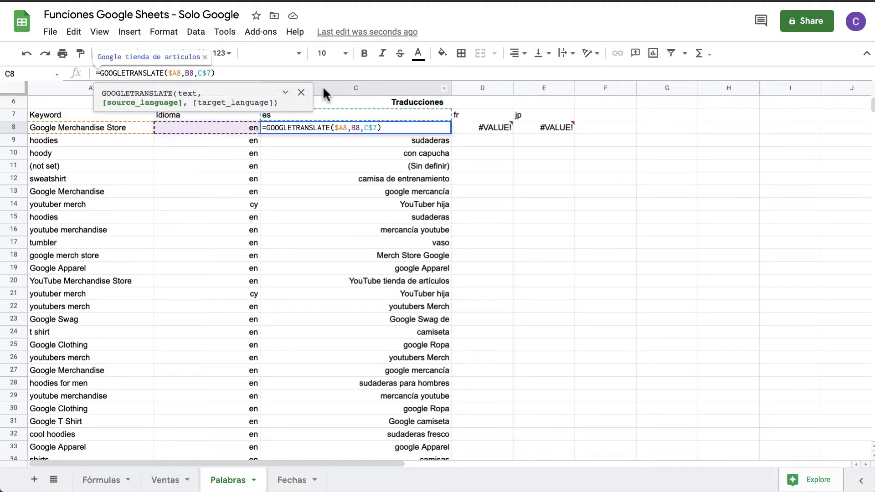
text($)
key(Return)
Copy the C8 formula into D8 and E8, and widen column D to fit the French translation.
key(Up)
key(ctrl+c)
key(Right)
key(ctrl+v)
key(Right)
key(ctrl+v)
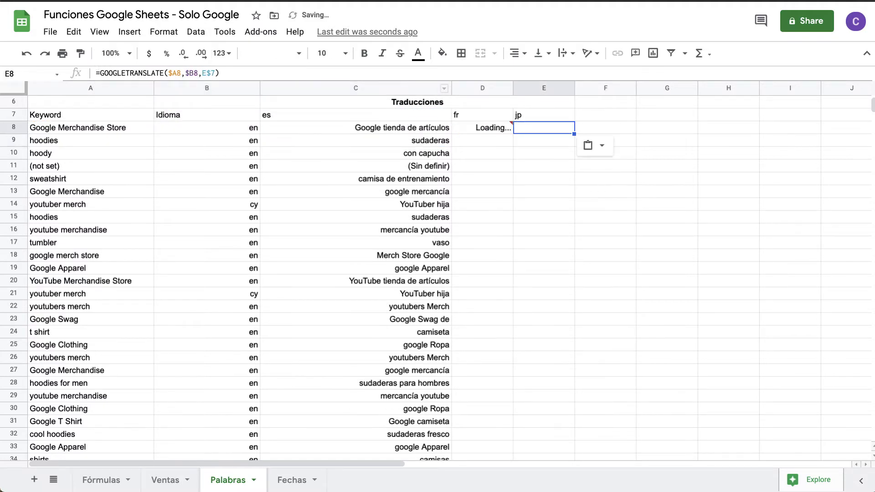
key(Right)
key(Left)
key(Left)
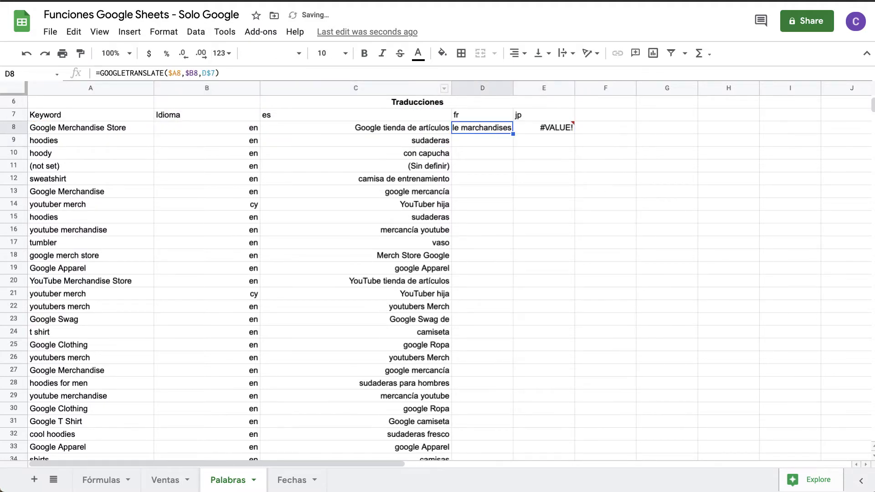
drag(514, 88, 568, 108)
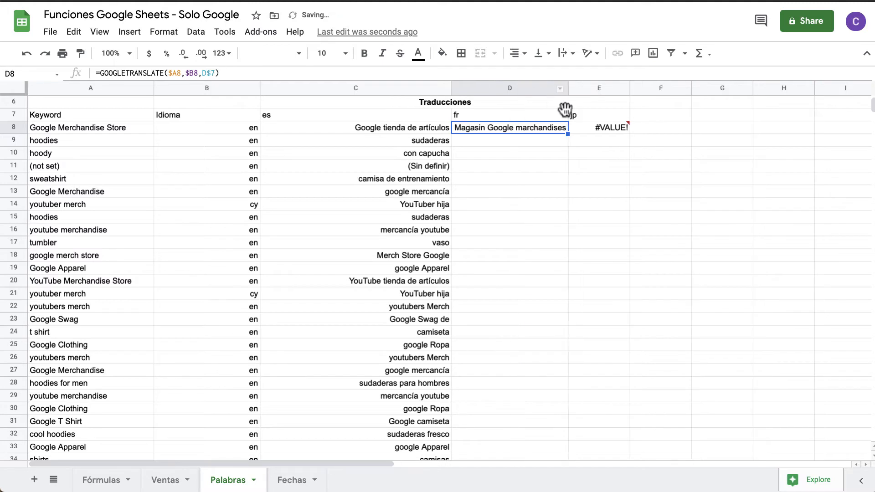
Check the error in E8 and replace the language code in header E7 with ji.
click(592, 126)
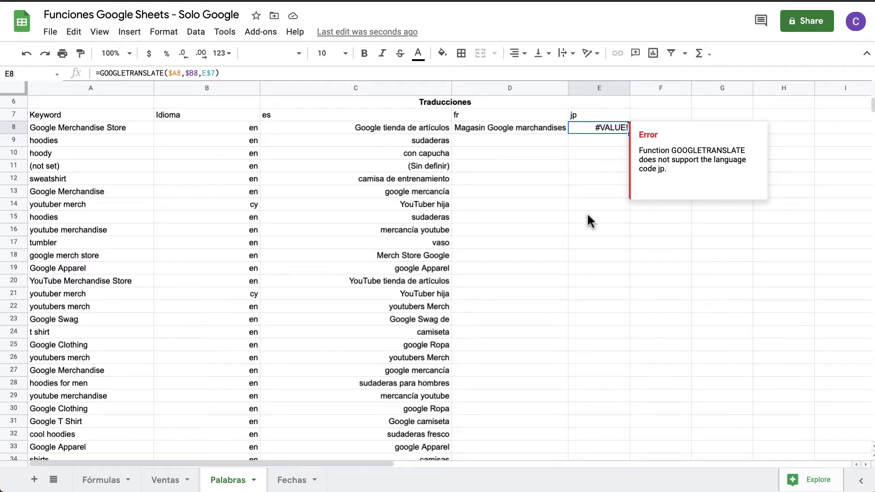
click(609, 208)
click(588, 118)
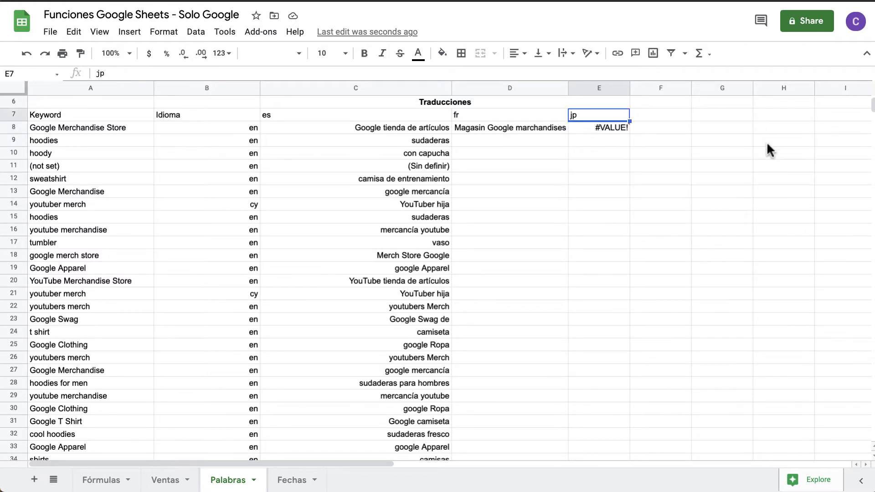
text(yi)
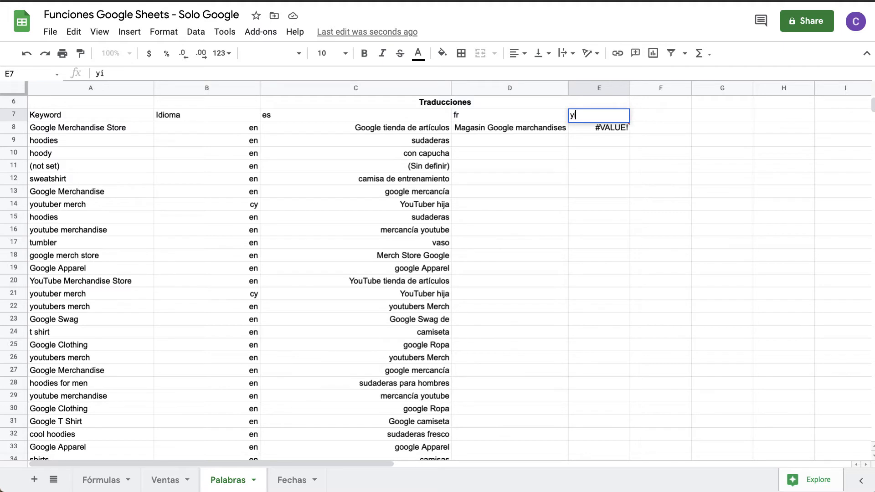
key(BackSpace)
key(BackSpace)
text(ji)
key(Return)
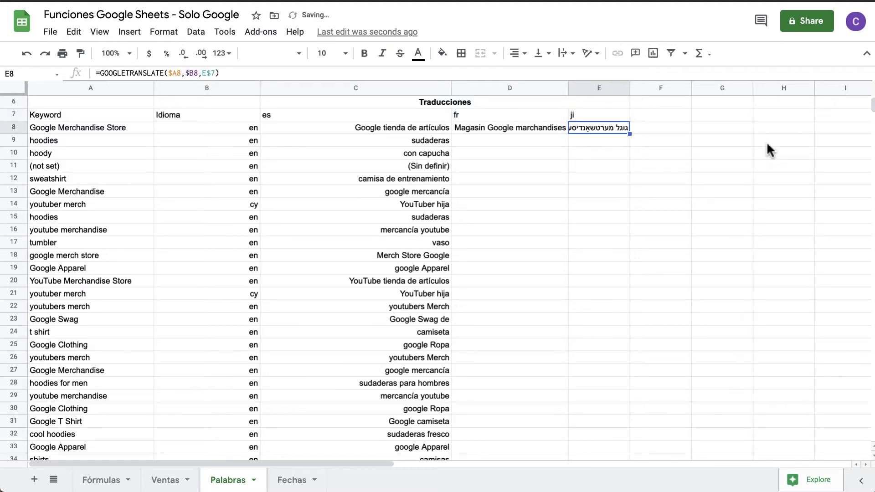
Fit column E to its contents and fill the D8:E8 formulas down the fr and ji columns.
drag(630, 89, 631, 90)
double_click(630, 89)
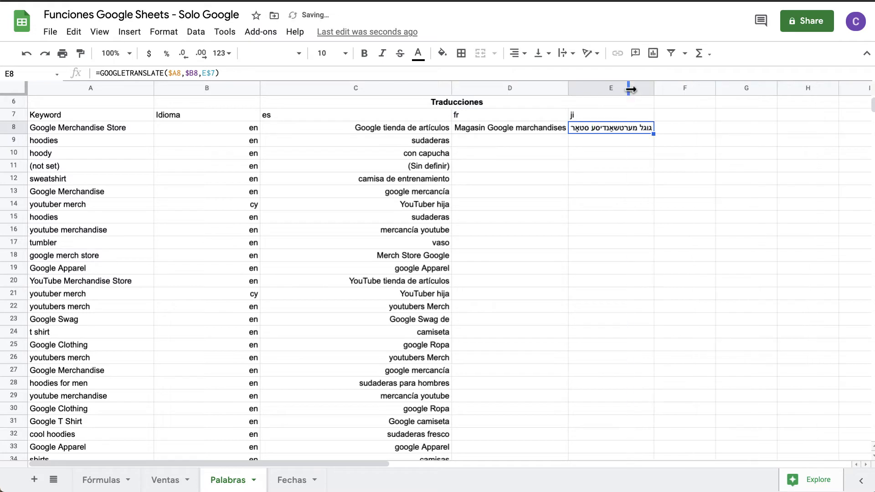
drag(519, 133, 611, 130)
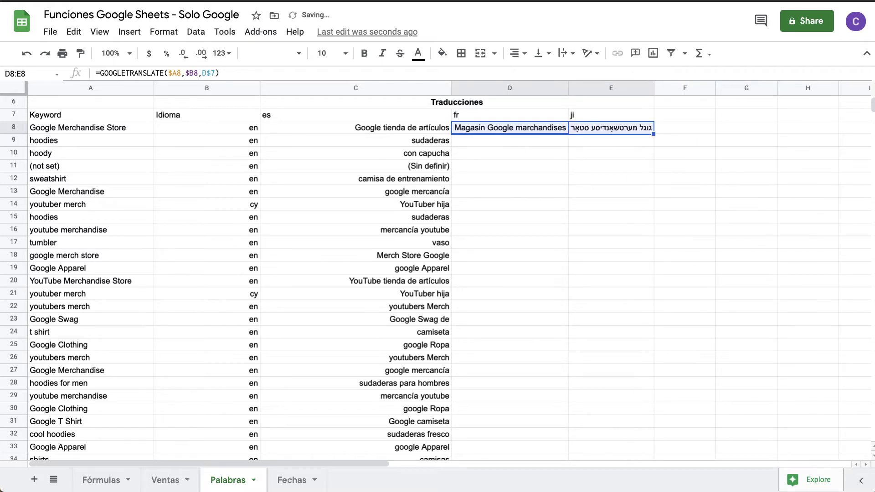
double_click(654, 135)
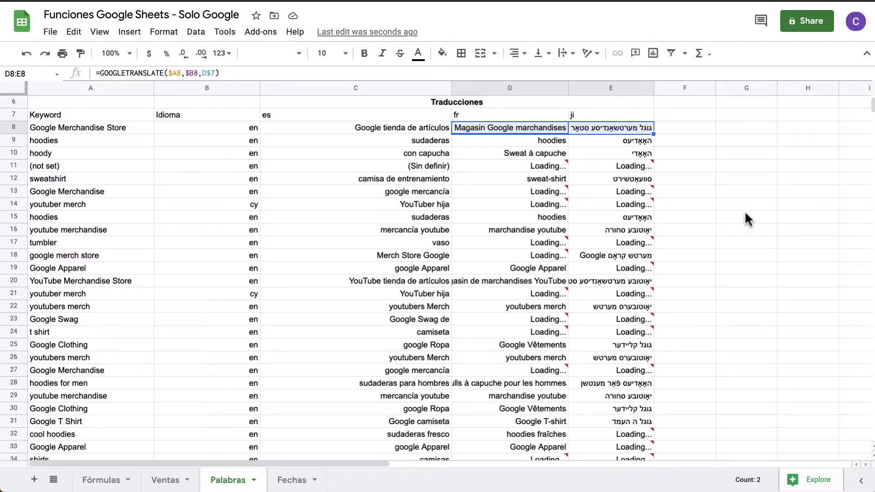
scroll(745, 210, up, 2)
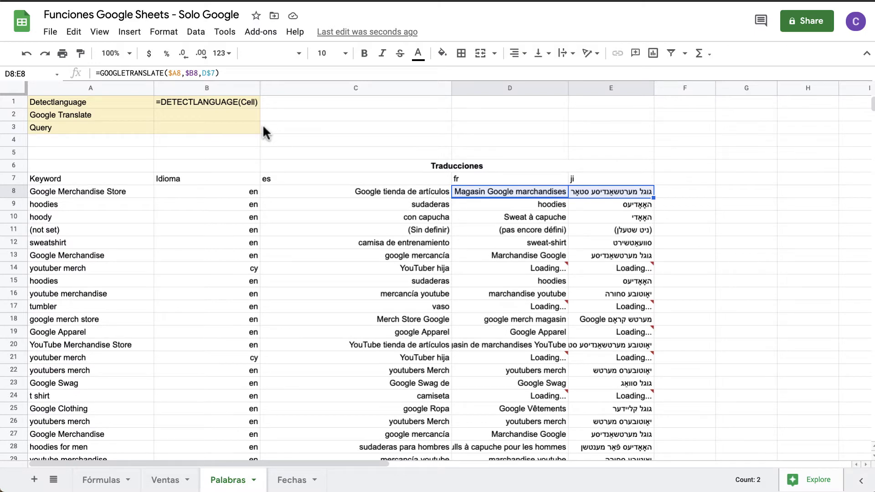
Start a GOOGLETRANSLATE( entry in B2 and turn it into plain text with a leading apostrophe.
click(233, 115)
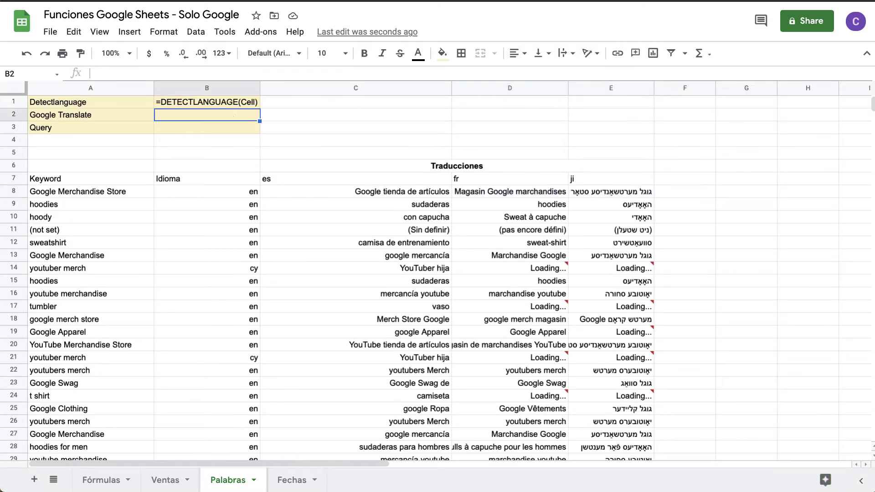
text(=goo)
key(Down)
key(Tab)
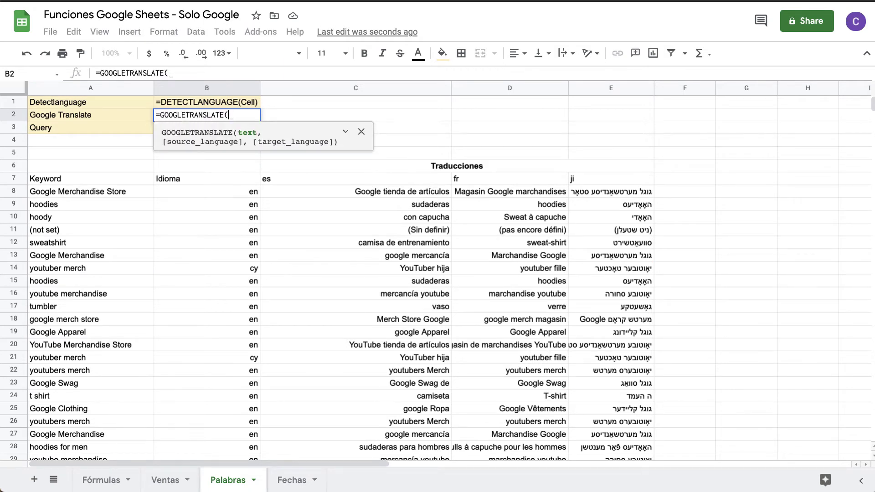
click(96, 72)
text(')
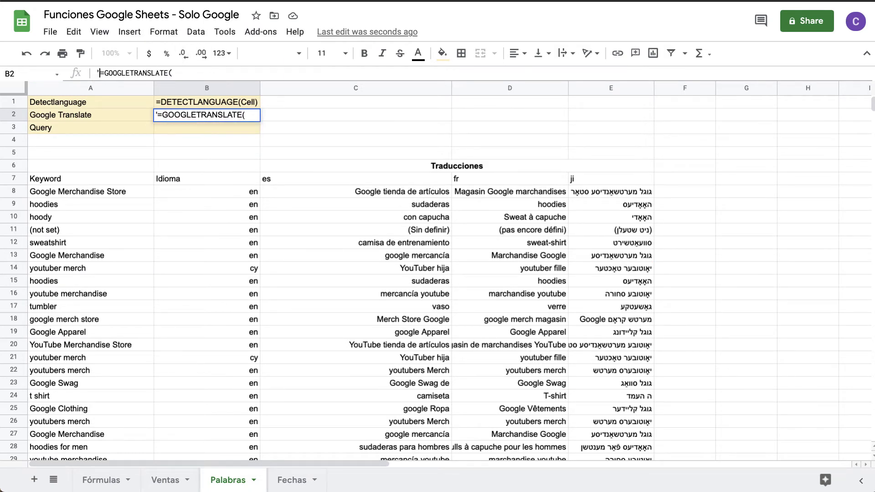
Complete the syntax note in B2 as =GOOGLETRANSLATE(texto;ISO Origen;ISO salida) and fit column B to its contents.
click(203, 71)
text(texto;ISO Ori)
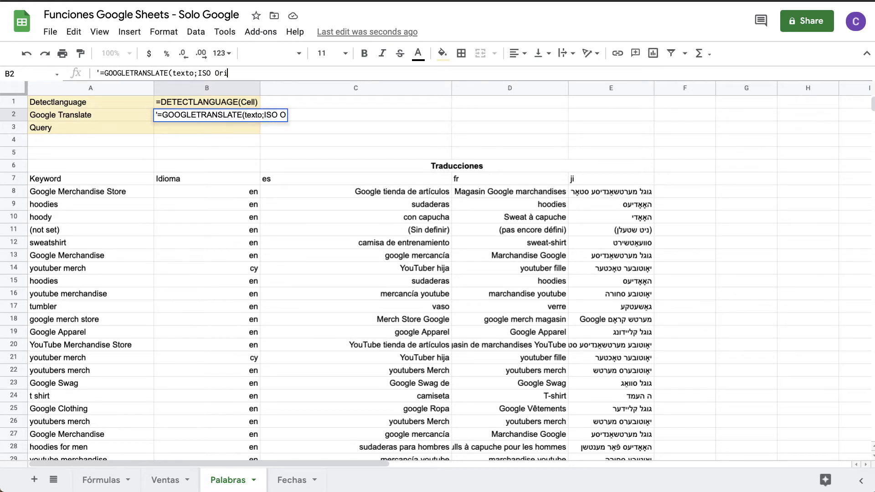
text(gin;ISO)
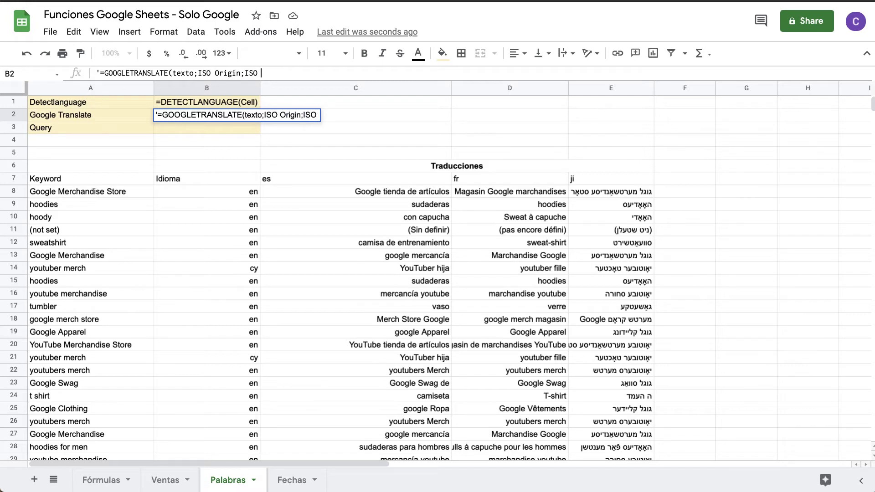
text( salida)
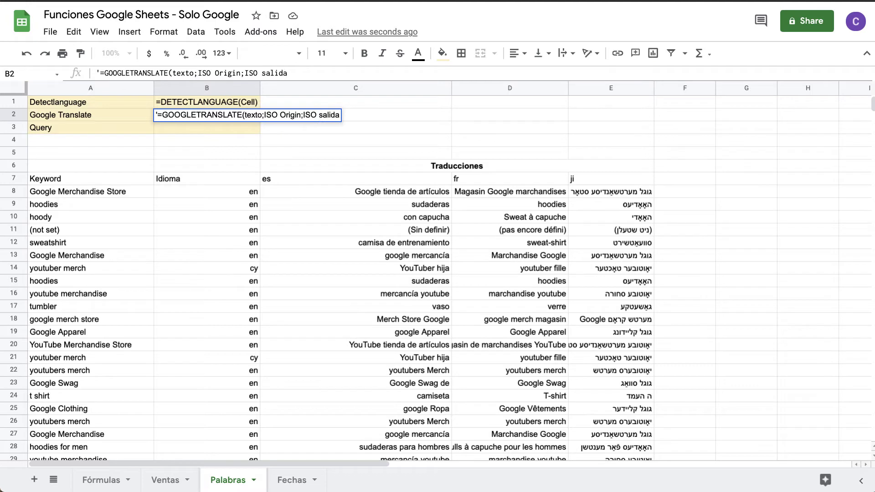
text())
key(BackSpace)
text(e)
key(Return)
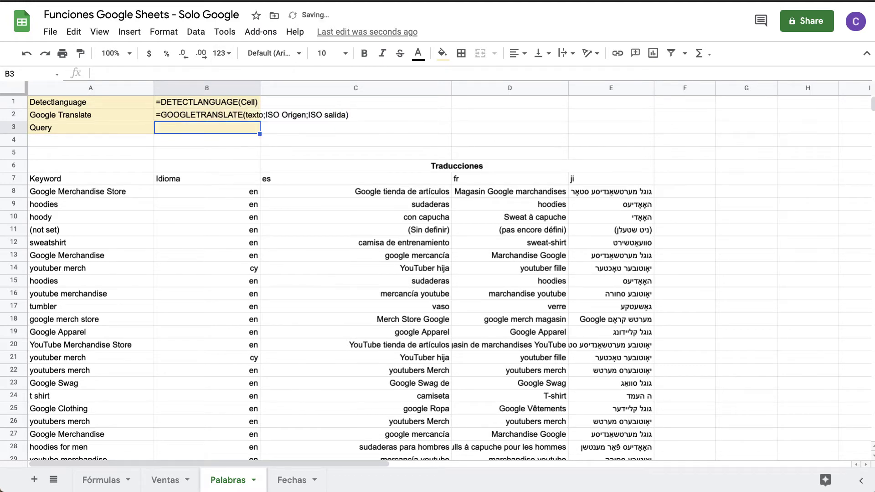
double_click(259, 87)
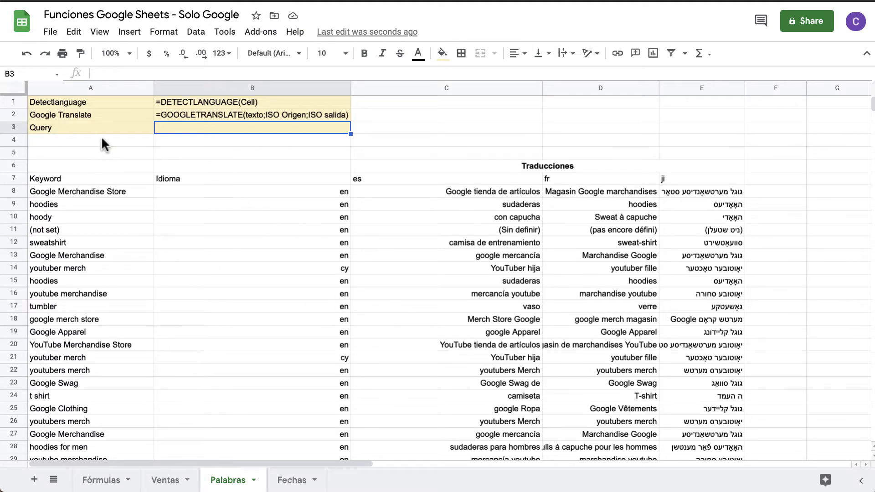
Review the function syntax list on the Fórmulas sheet, including the Query and Detectlanguage entries.
click(92, 126)
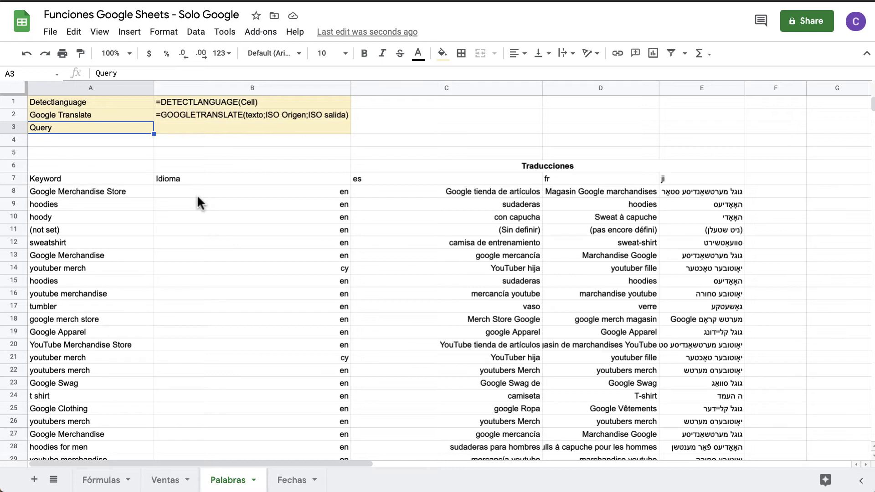
click(117, 485)
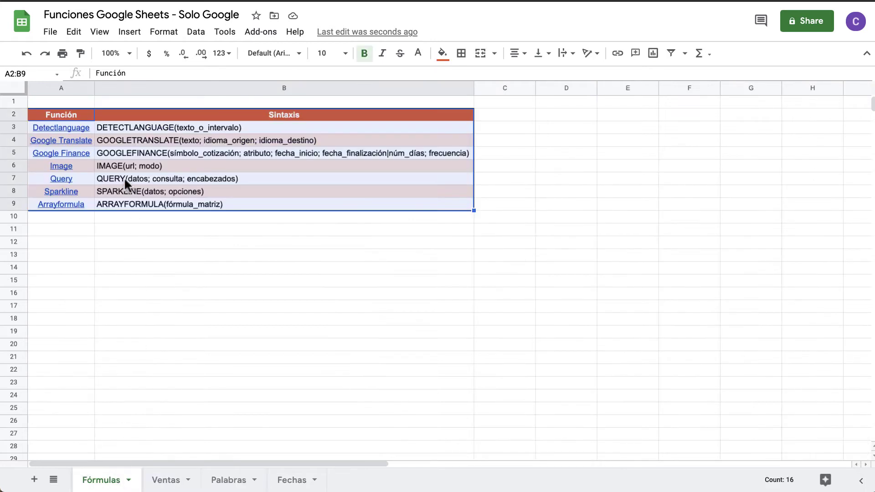
click(110, 130)
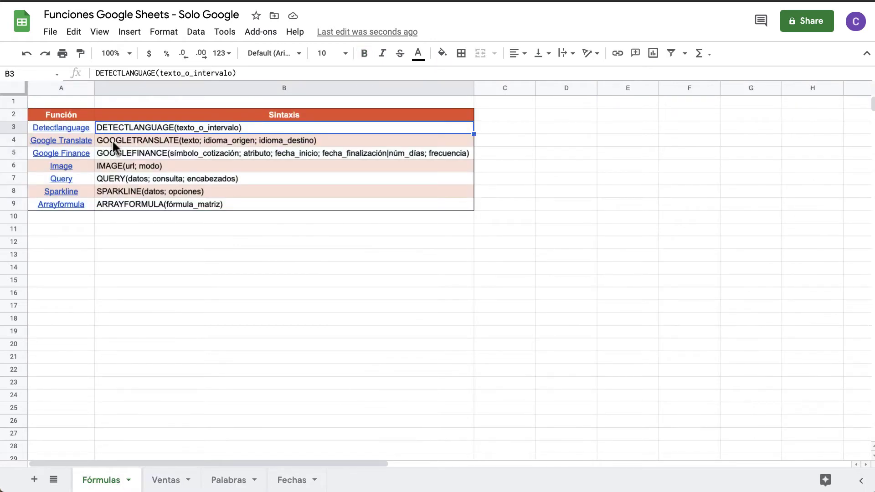
On the Ventas sheet, add the label Query in A4 below Google Image.
click(168, 486)
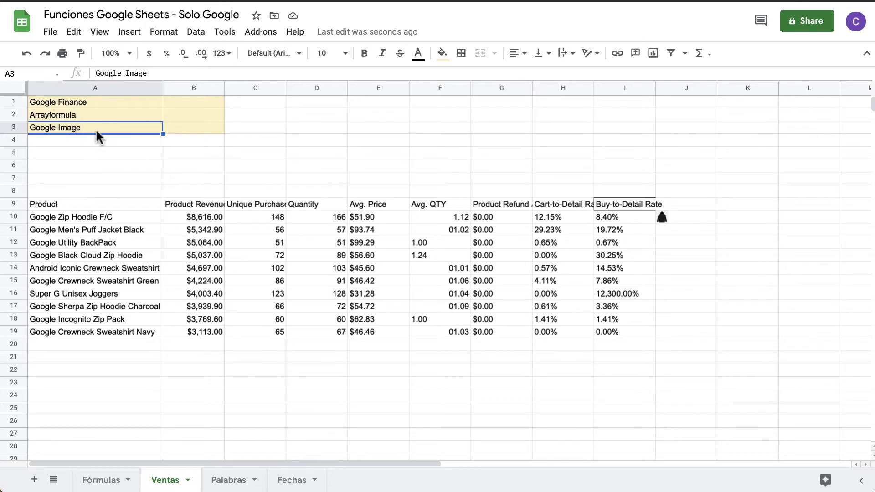
click(89, 142)
text(Query)
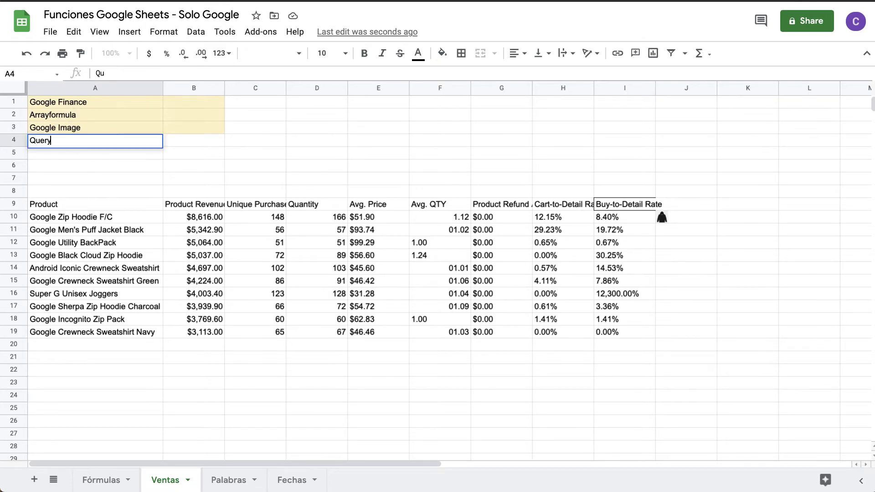
key(Return)
Copy the yellow cell formatting of A3:B3 to A4:B4.
key(Up)
key(Right)
key(Up)
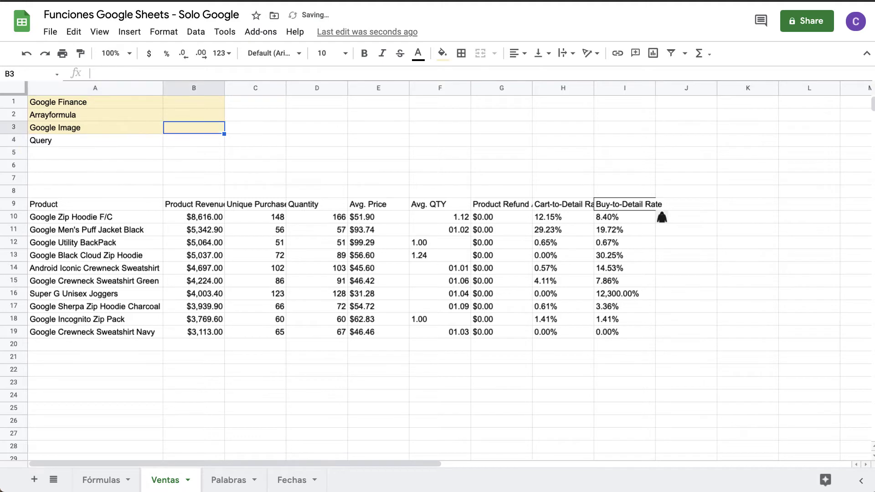
key(Left)
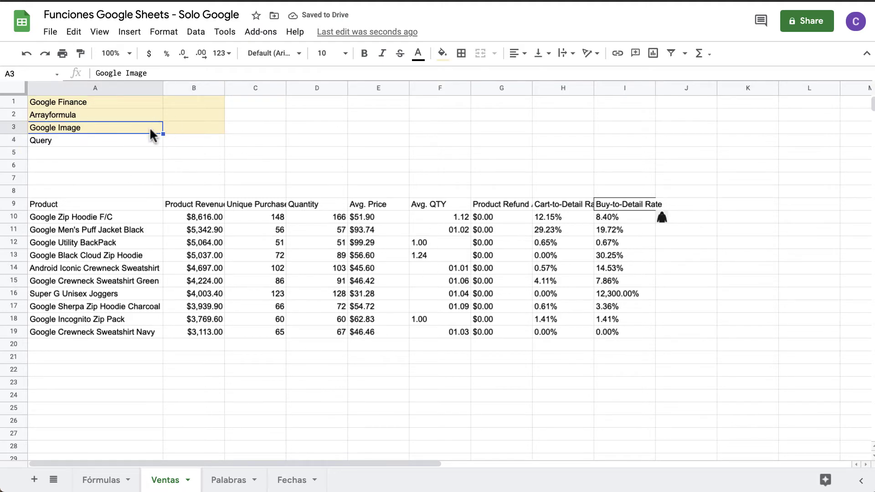
drag(152, 129, 186, 128)
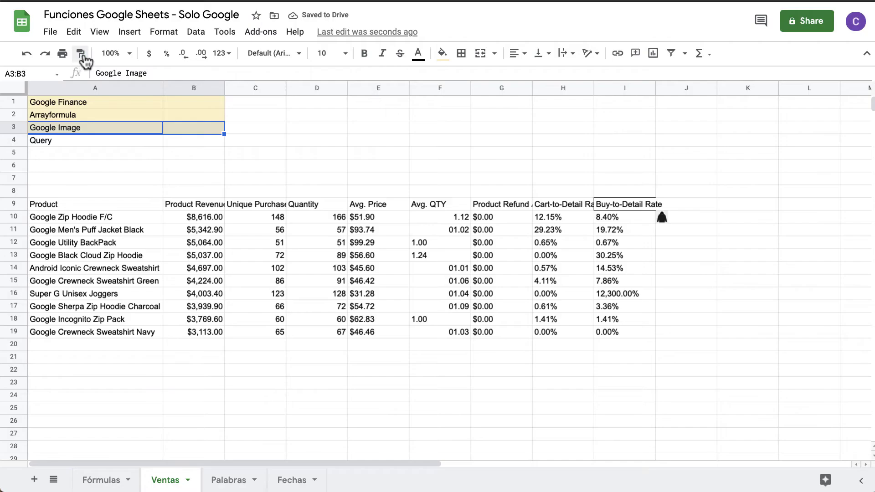
click(79, 139)
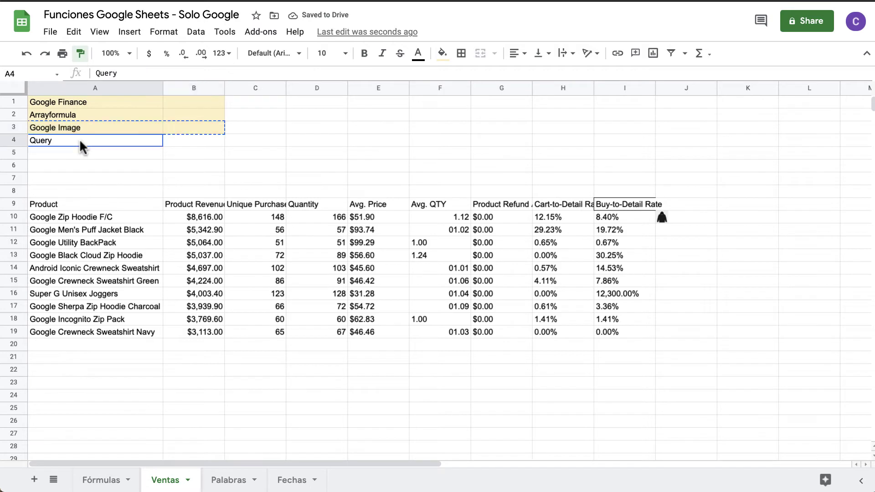
Format the Avg. Price values in E10:E19 and the Product Refund values in G10:G19 as currency.
drag(361, 219, 361, 330)
click(149, 53)
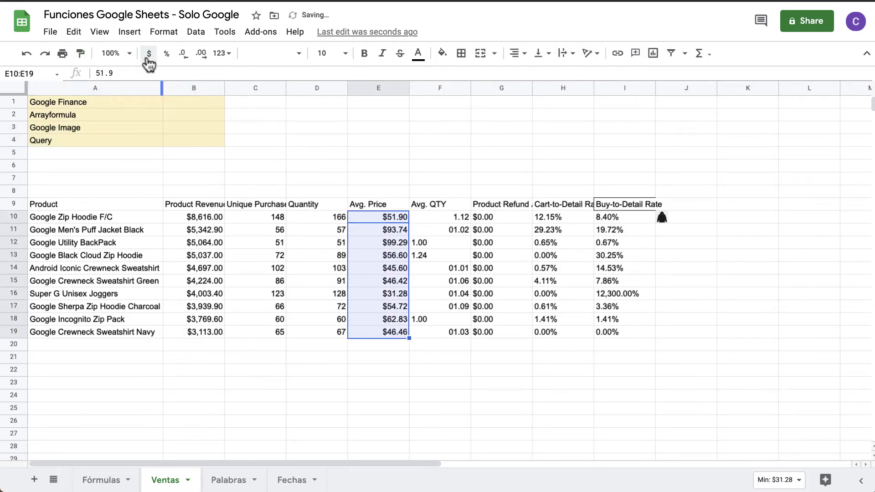
drag(501, 218, 504, 332)
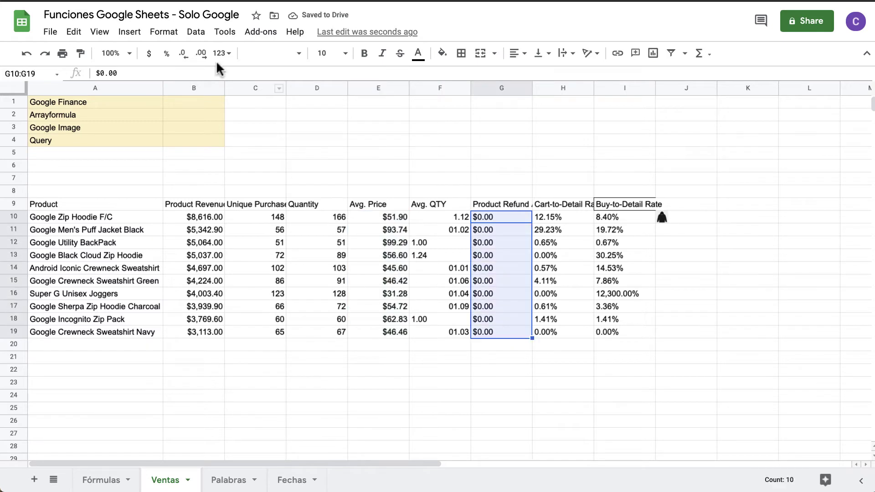
click(148, 53)
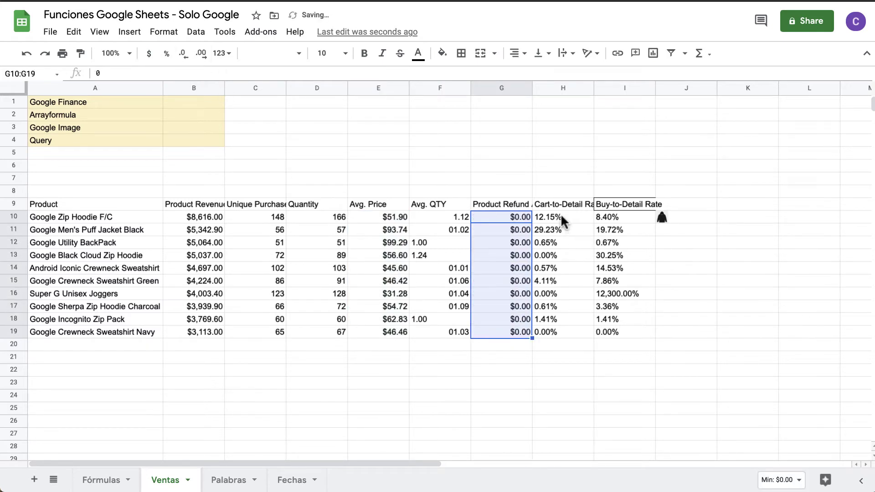
Format the Cart-to-Detail Rate values in H10:H19 and the Buy-to-Detail Rate values in I10:I19 as percentages.
drag(561, 218, 574, 328)
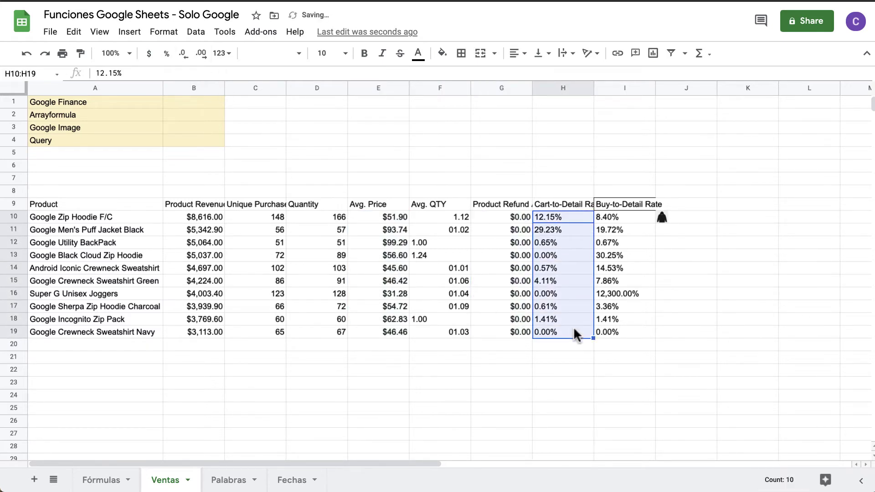
click(166, 54)
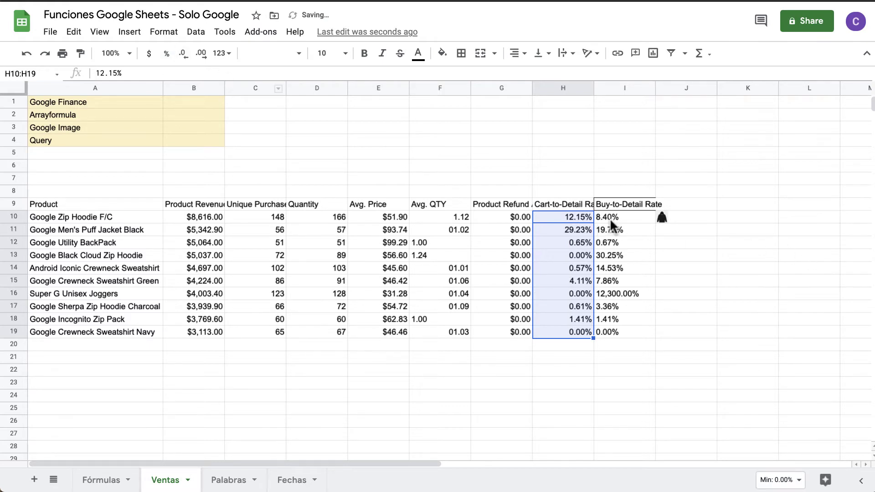
drag(609, 219, 624, 328)
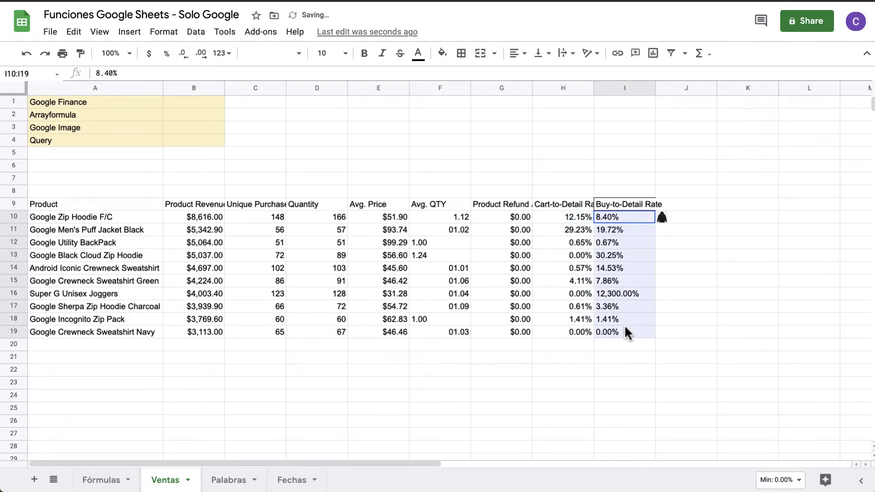
click(166, 53)
click(705, 227)
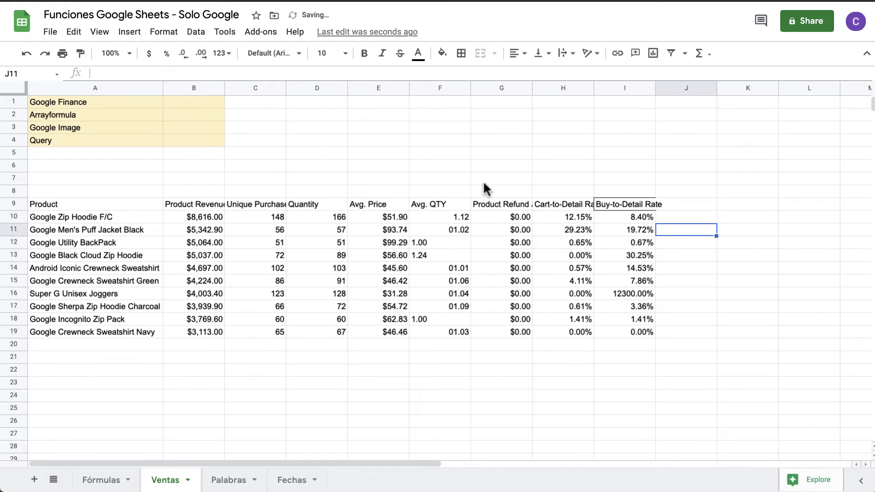
Make the table headers in A9:I9 bold and remove their borders.
drag(71, 202, 629, 206)
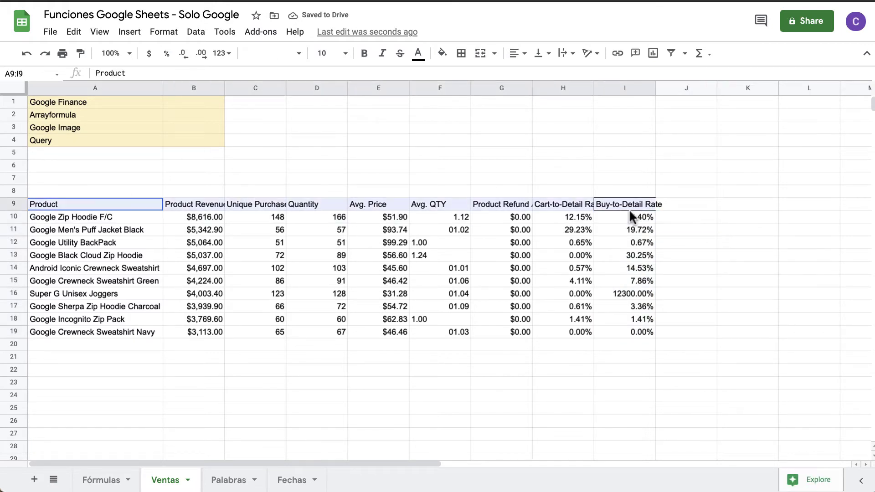
click(364, 54)
click(462, 53)
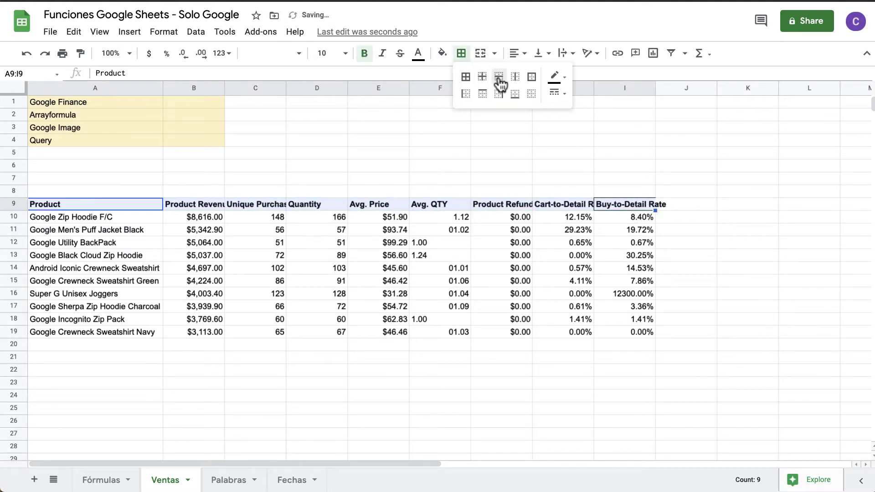
click(532, 93)
click(716, 319)
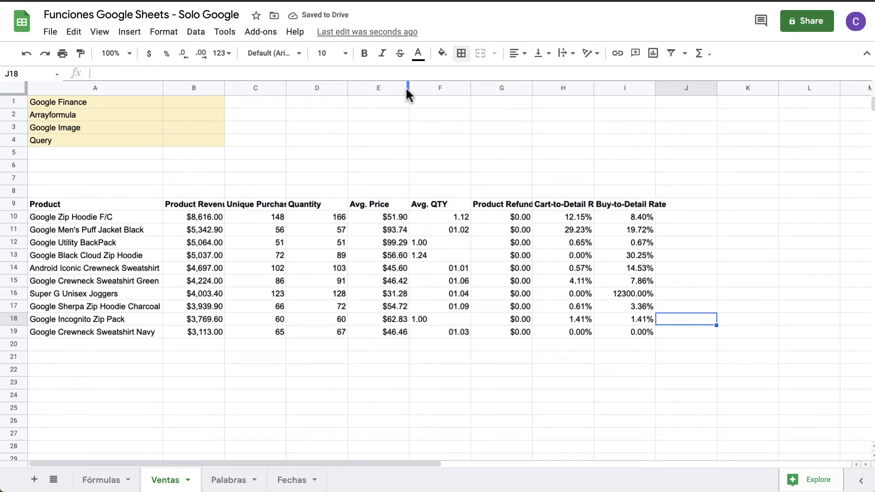
Insert a column between Product Revenue and Unique Purchases and enter the header Eur in C9.
click(258, 90)
right_click(255, 87)
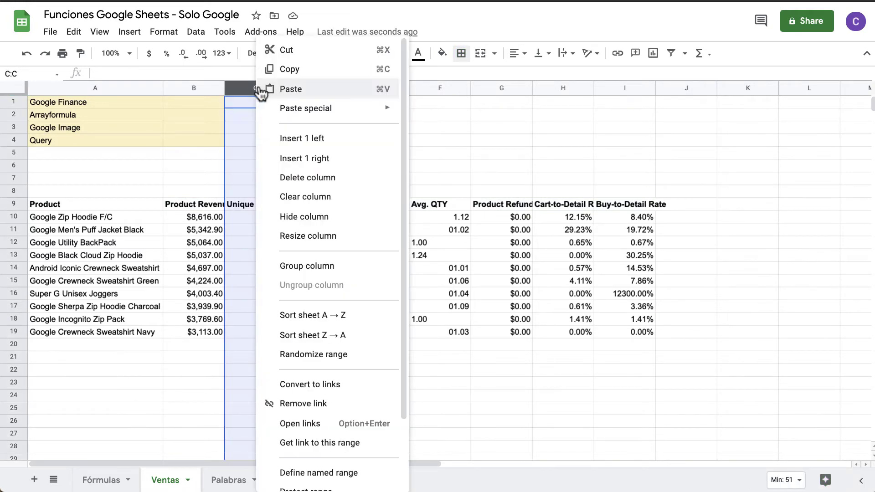
click(334, 139)
click(259, 206)
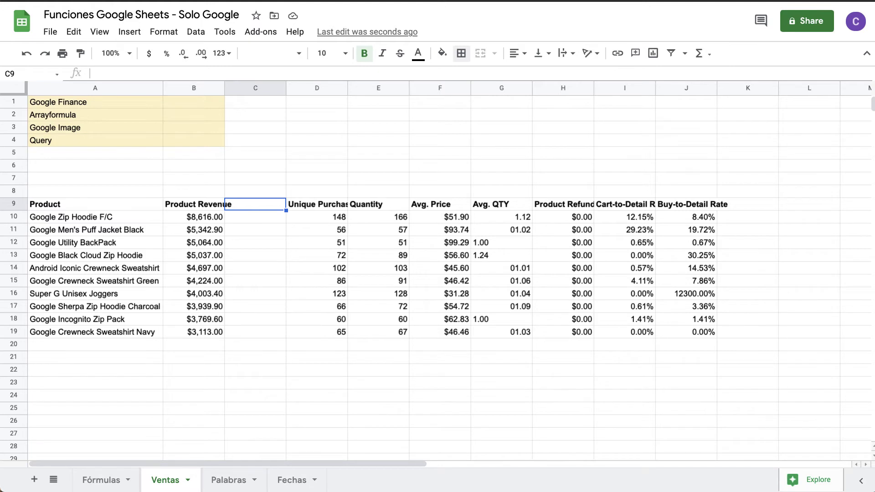
text(Eur)
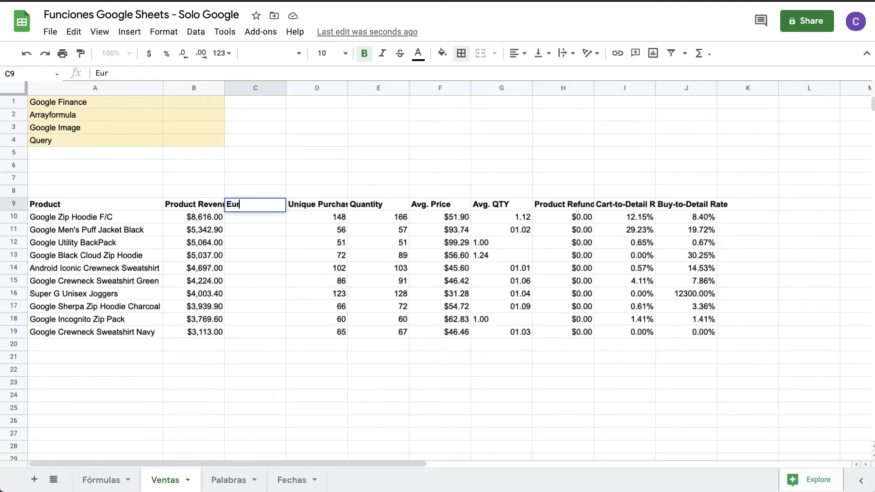
key(Return)
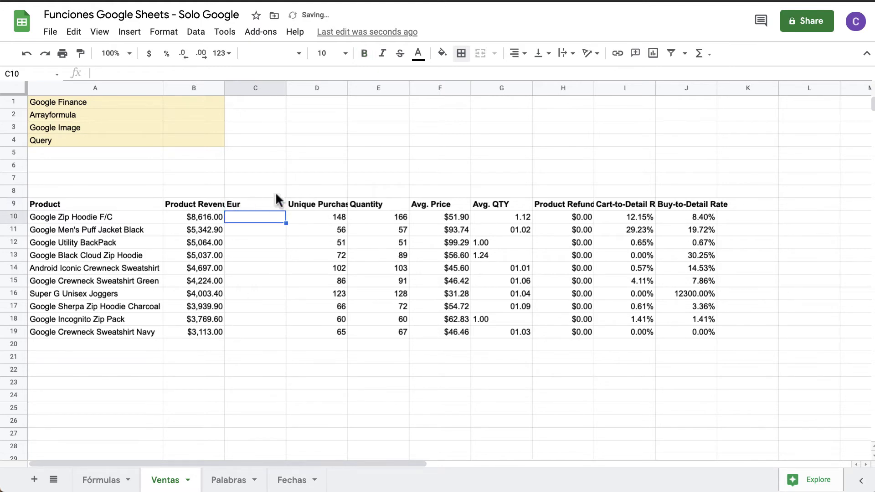
Enter the formula =GOOGLEFINANCE("currency:USDEUR") in C10 under the Eur header to fetch the dollar-to-euro rate.
text(=)
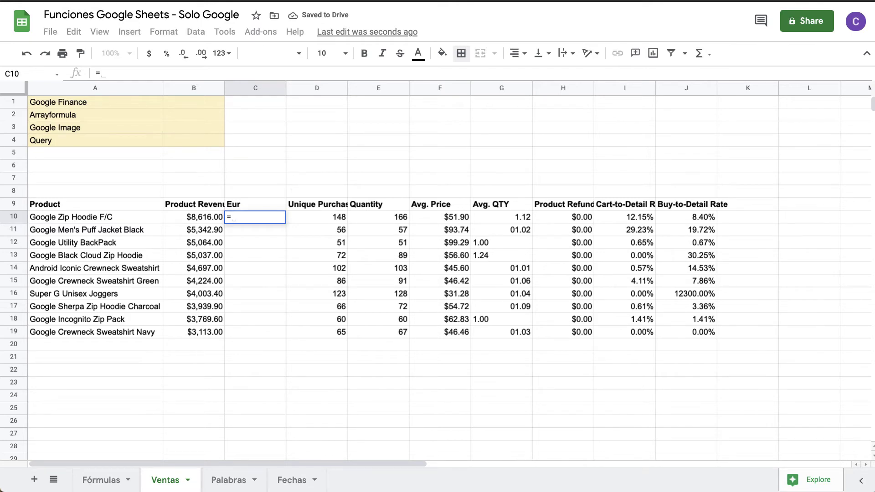
text(GOOGLEFINANCE()
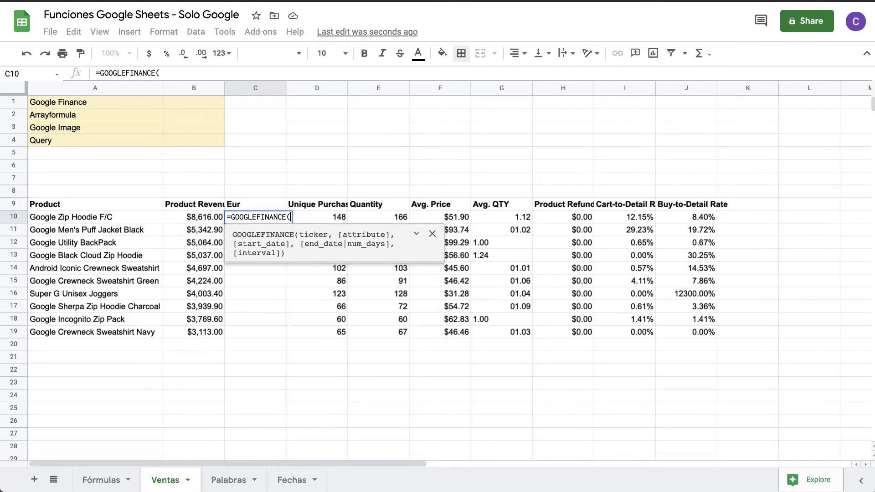
text(")
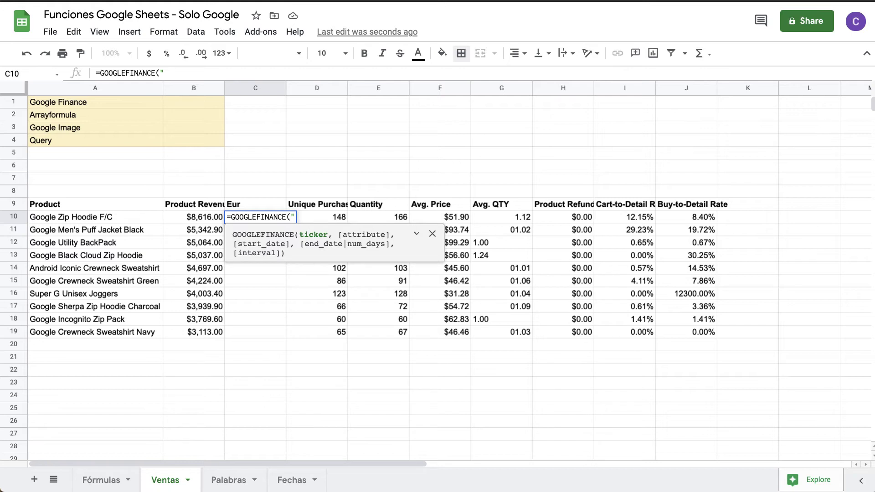
text(currency)
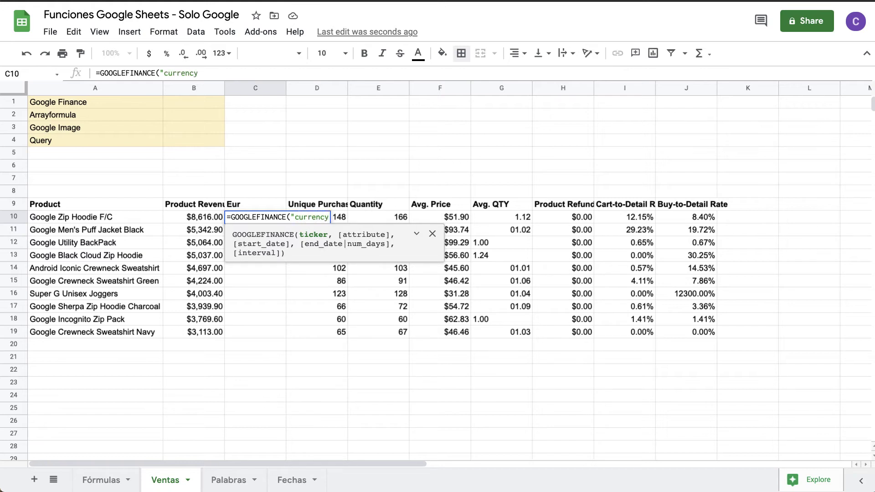
text(:USDEUR"))
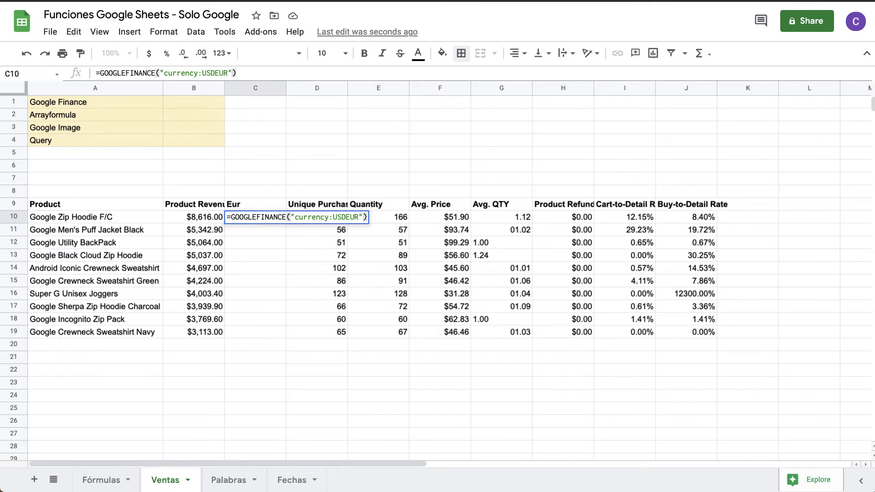
key(Return)
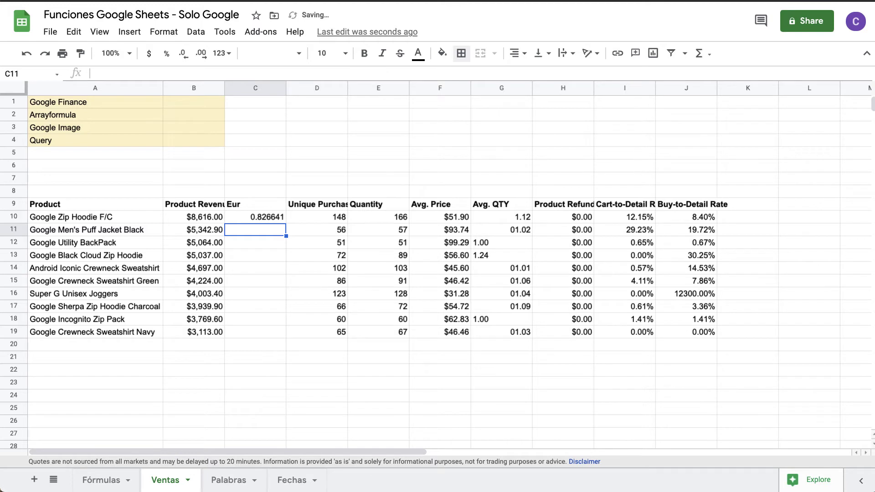
click(527, 175)
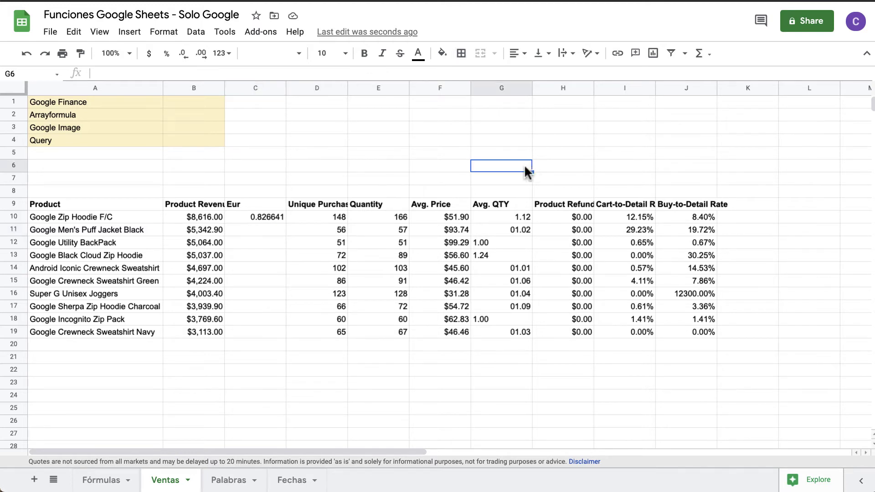
Copy the parenthesized formula =(GOOGLEFINANCE("currency:USDEUR")) from C10 into B1 as literal text beside Google Finance.
click(265, 214)
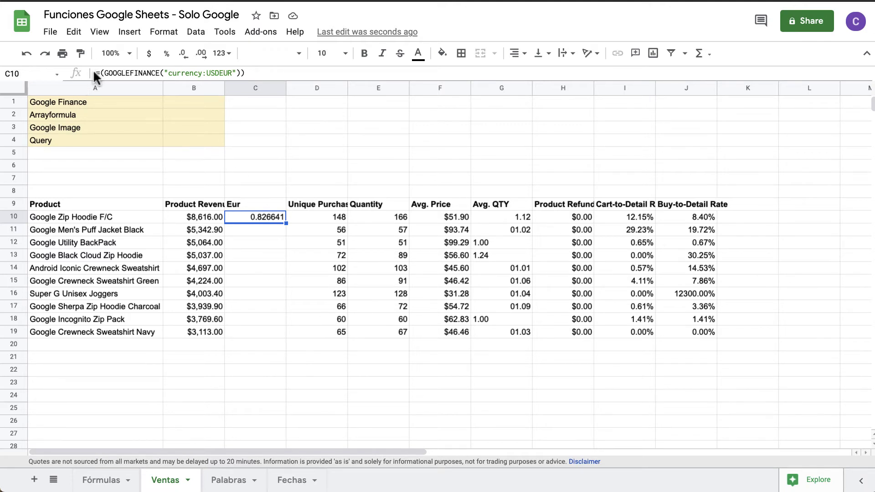
drag(98, 73, 283, 73)
key(super+c)
key(Escape)
click(187, 103)
text(=)
key(BackSpace)
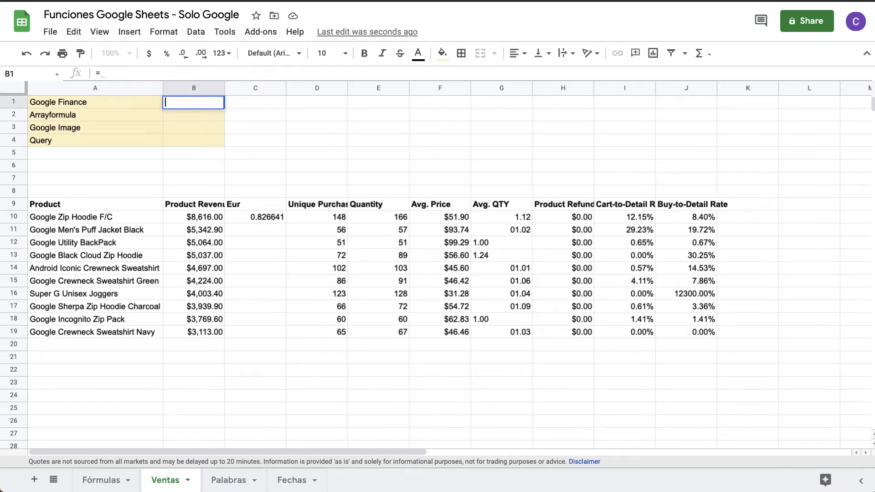
text('=)
key(super+v)
key(Return)
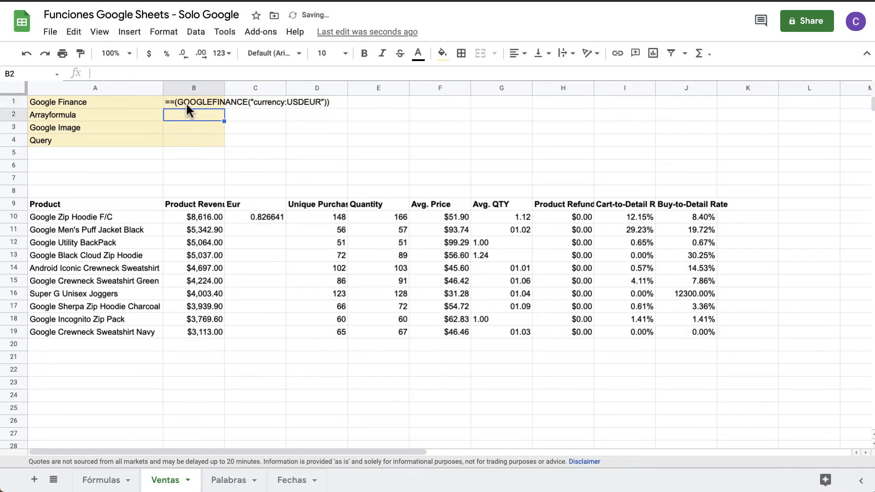
Remove the extra equals sign from the formula text in B1 and fit the width of column B to its contents.
click(173, 98)
click(109, 73)
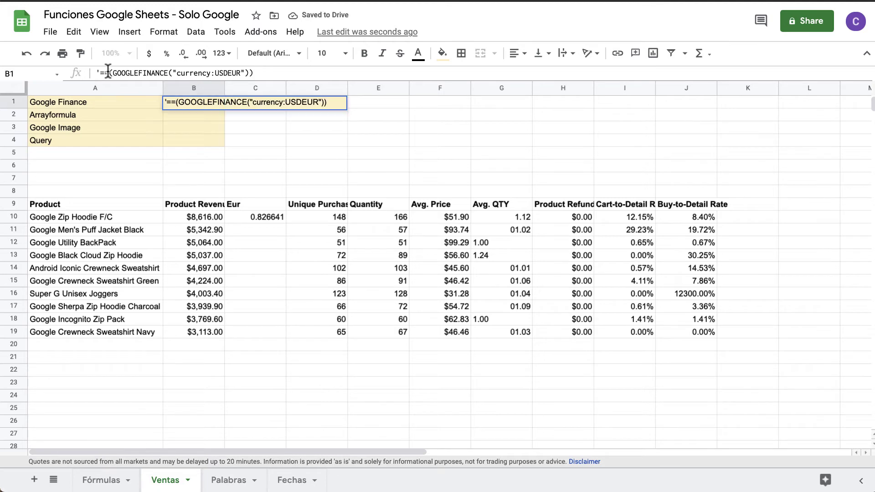
key(BackSpace)
key(Return)
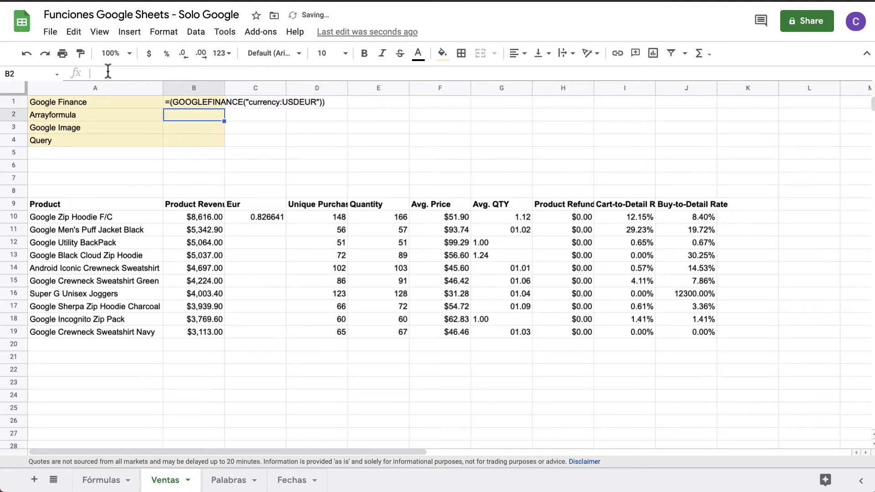
click(221, 87)
double_click(224, 88)
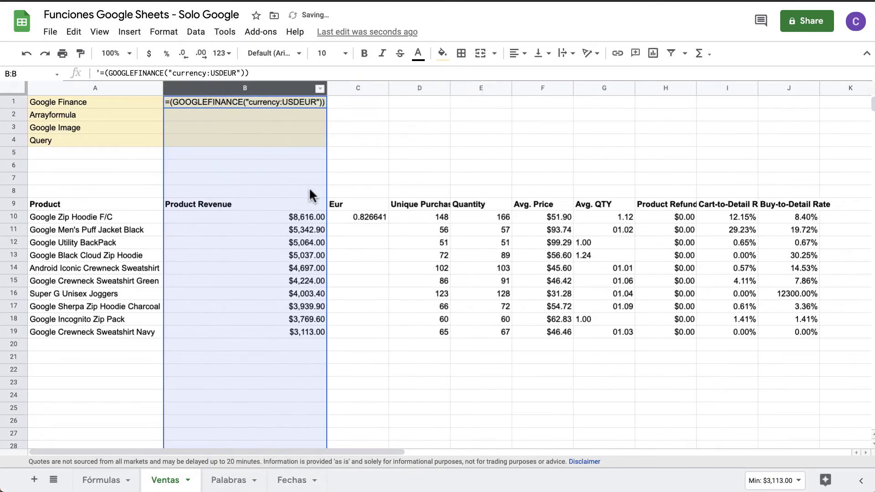
Change the C10 formula to =B10*(GOOGLEFINANCE("currency:USDEUR")) and fill it down through C19.
click(360, 218)
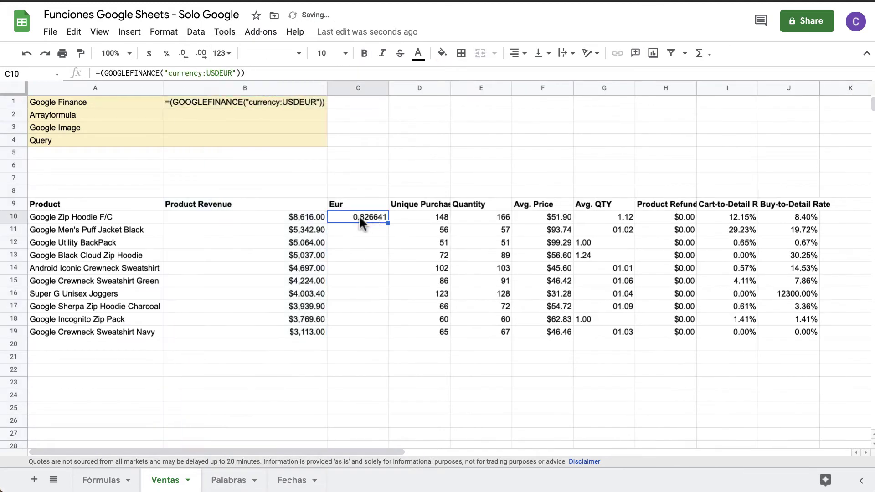
click(99, 73)
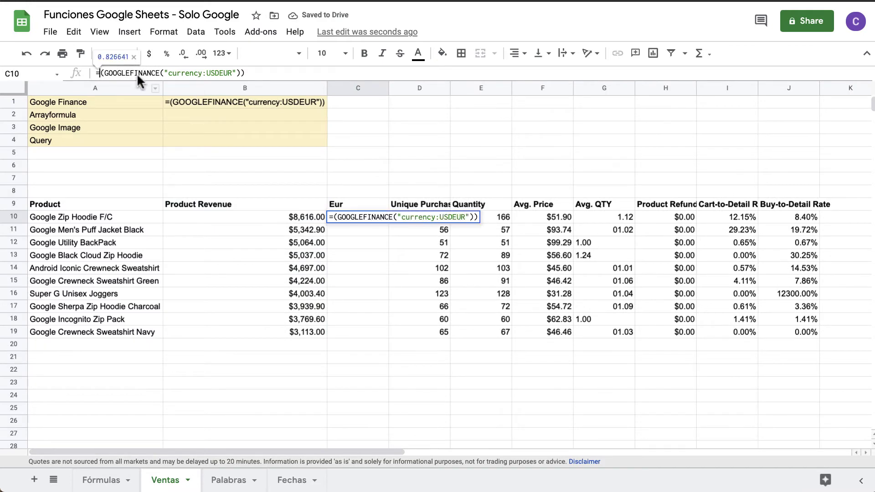
click(258, 218)
text(*)
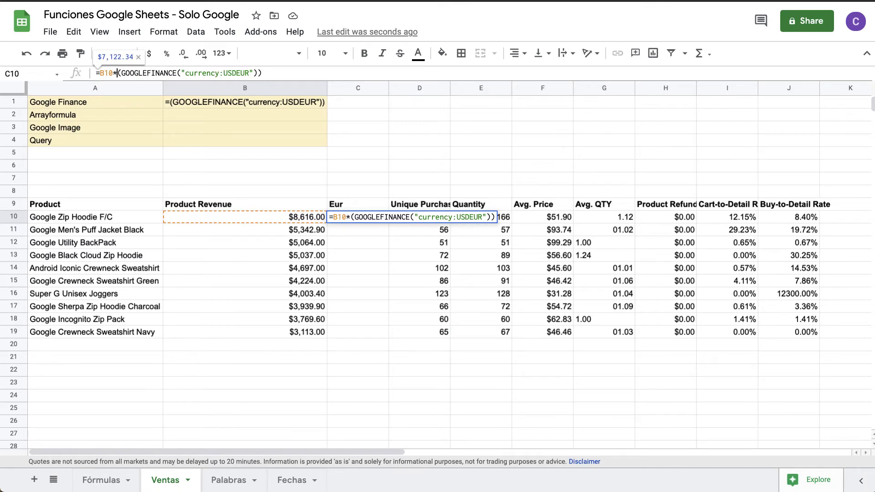
key(Return)
key(Up)
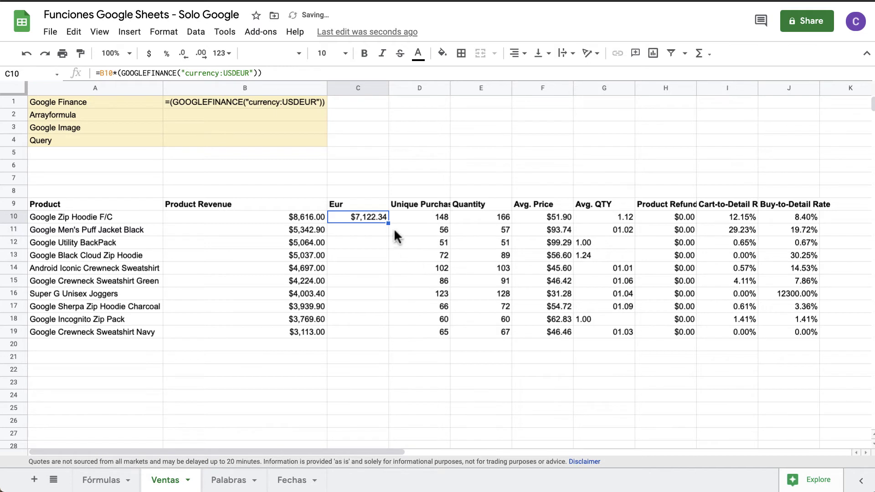
drag(388, 223, 386, 335)
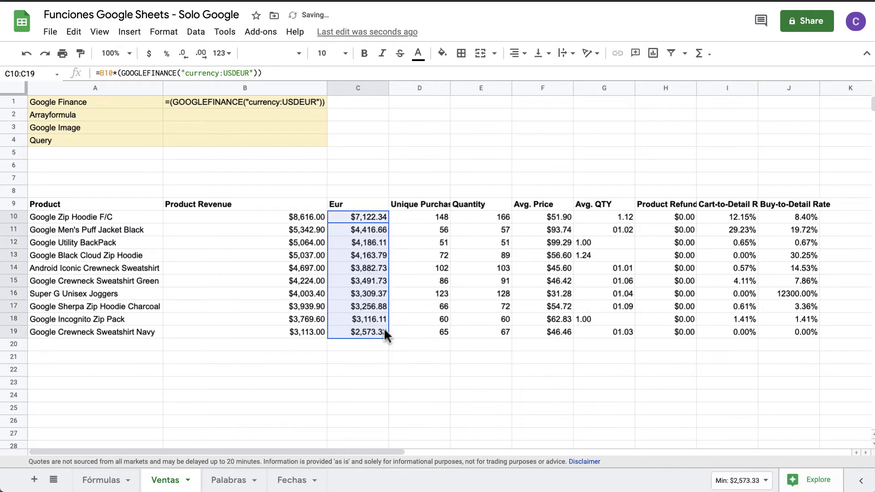
Format the Eur values in C10:C19 with the custom Euro currency format €1,000.00.
click(222, 53)
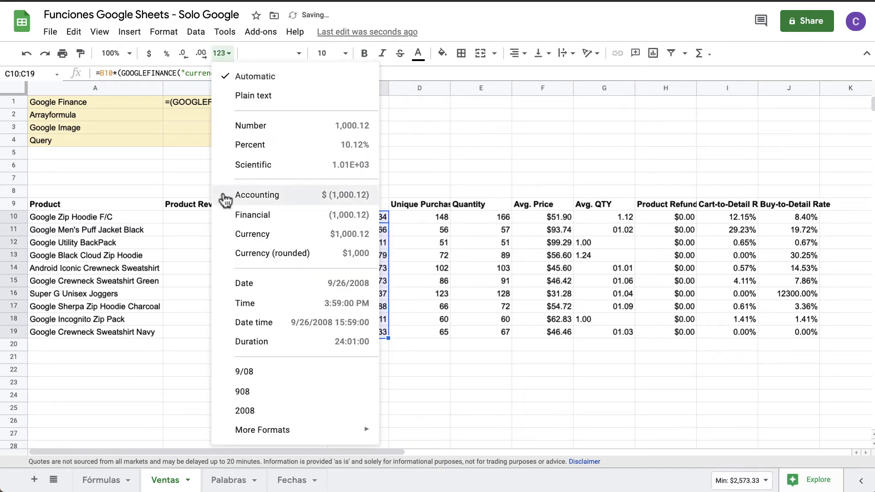
mouse_move(277, 434)
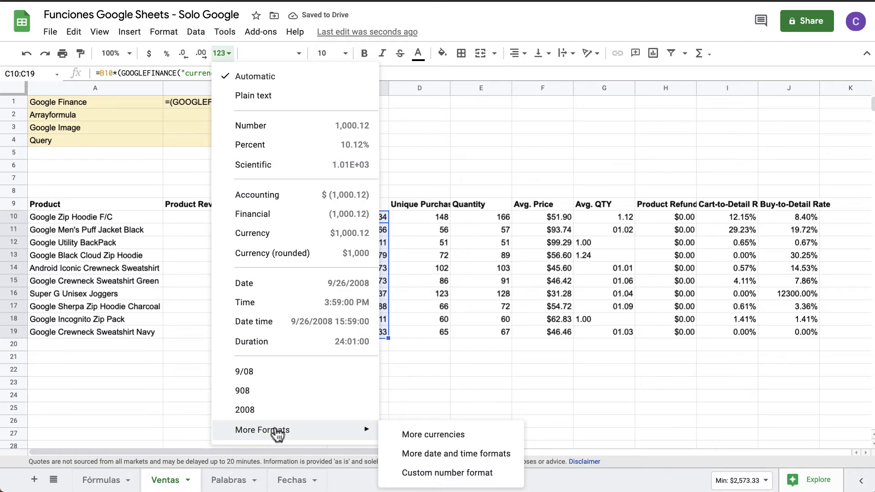
click(444, 434)
click(339, 215)
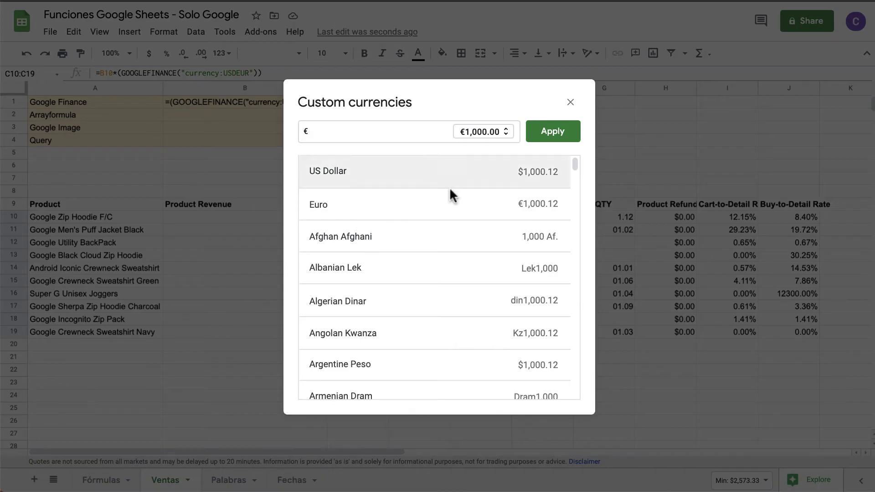
click(570, 132)
click(341, 282)
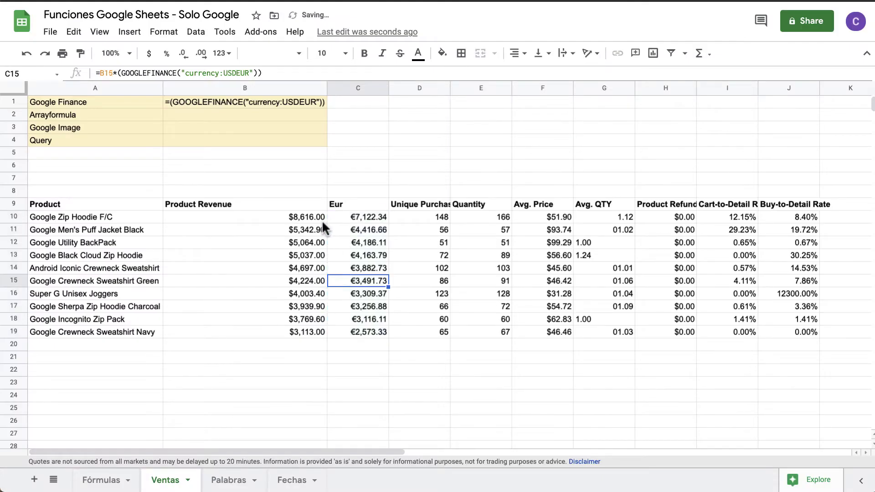
Insert a column between Eur and Unique Purchases and enter the header MXN in D9.
click(421, 88)
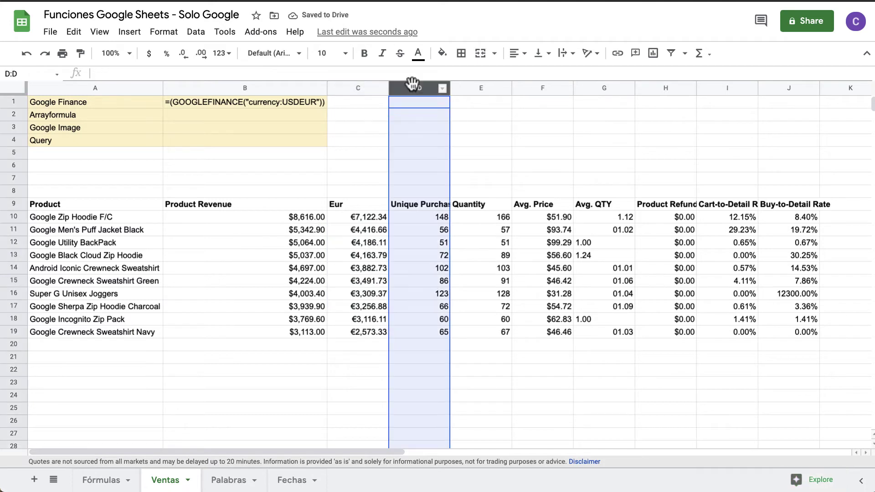
right_click(417, 88)
click(463, 136)
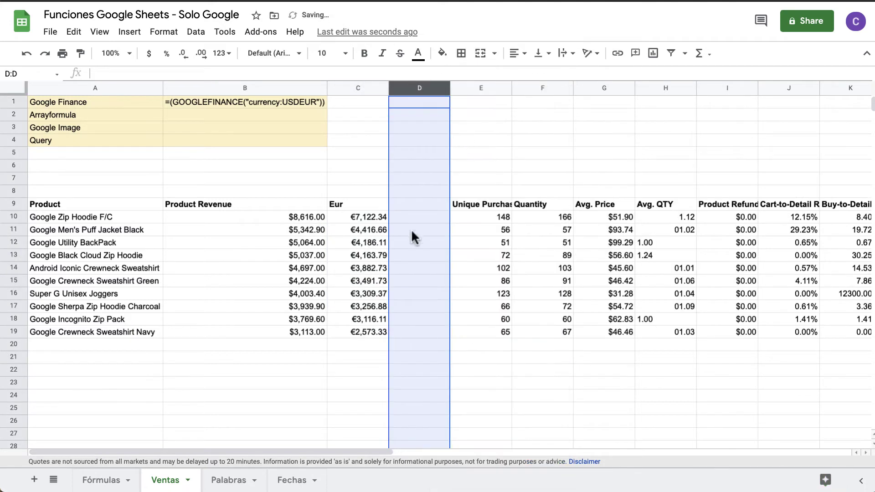
click(402, 205)
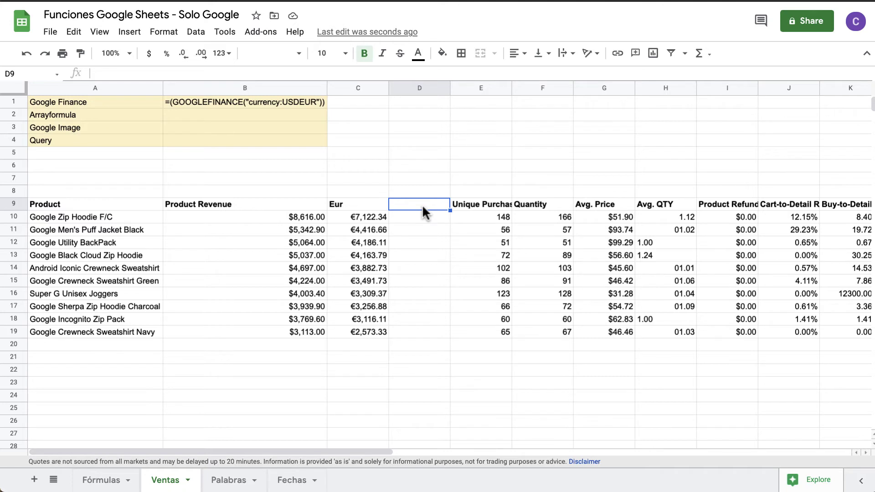
text(MXN)
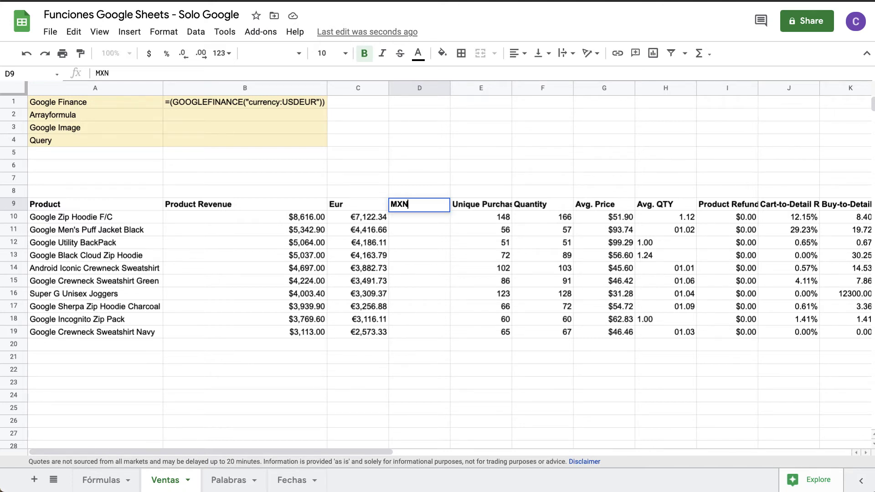
key(Return)
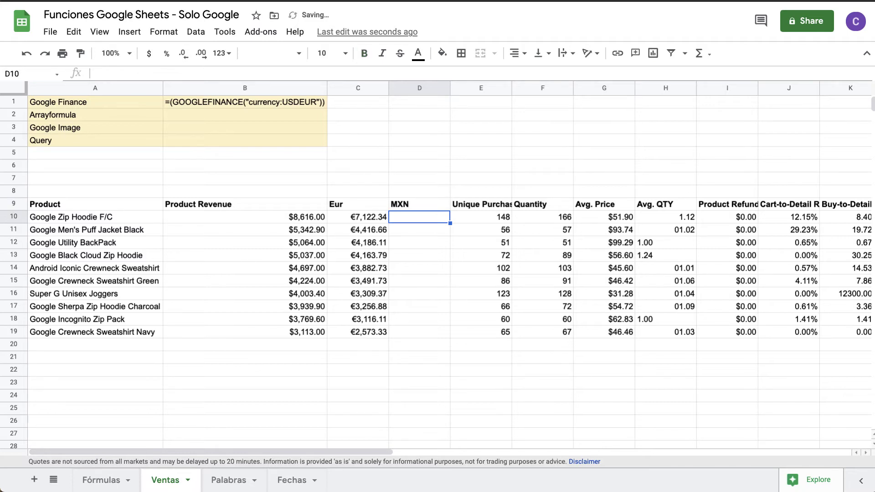
Enter the formula =B10*GOOGLEFINANCE("currency:USDMXN") in D10 to convert the first product's revenue to Mexican pesos.
text(=)
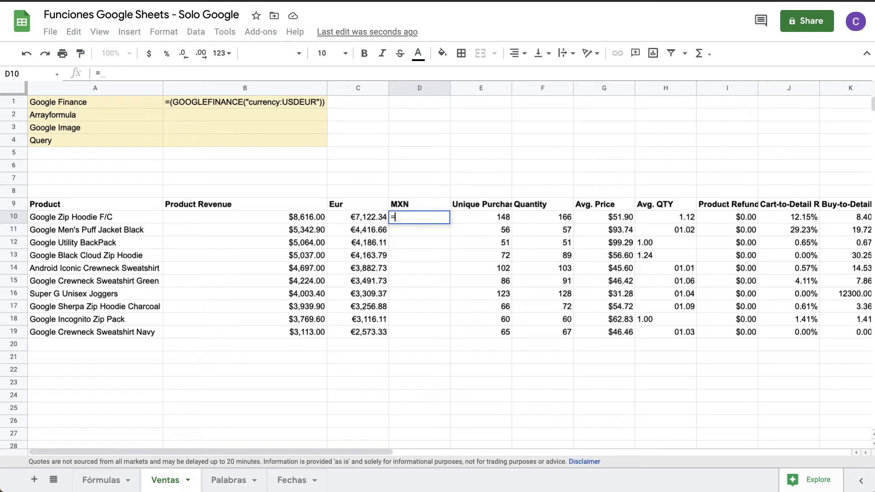
click(306, 217)
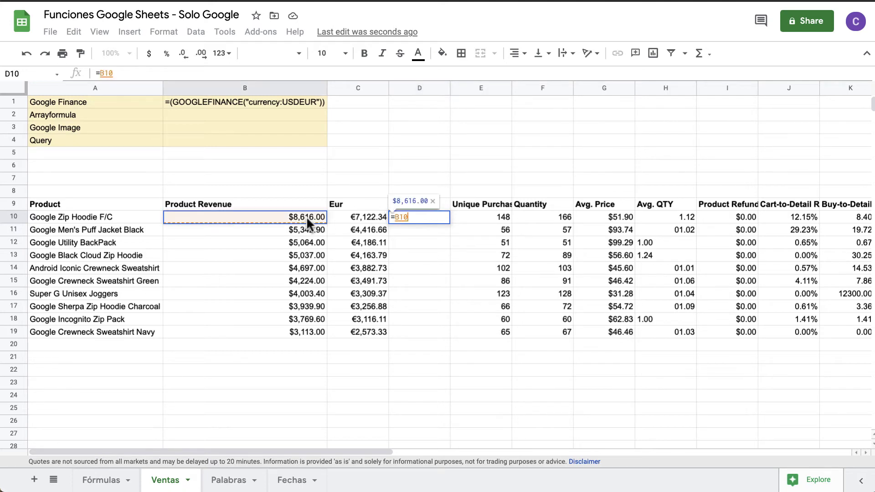
text(*)
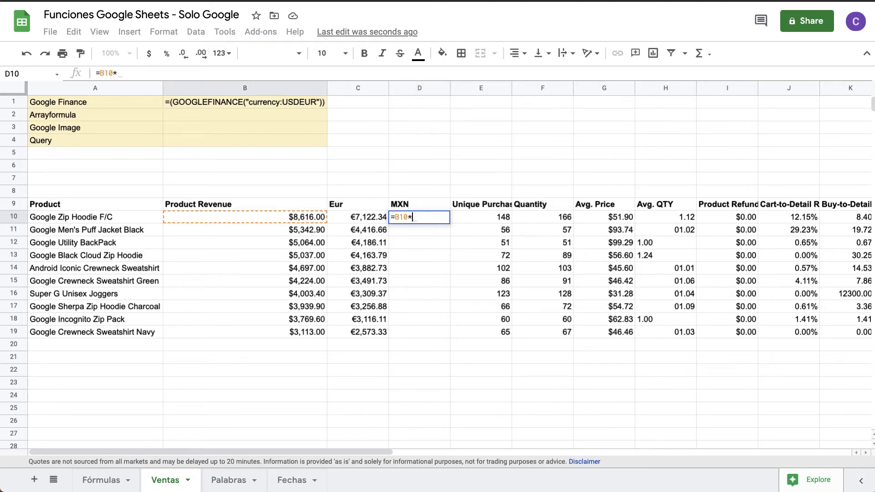
text(goog)
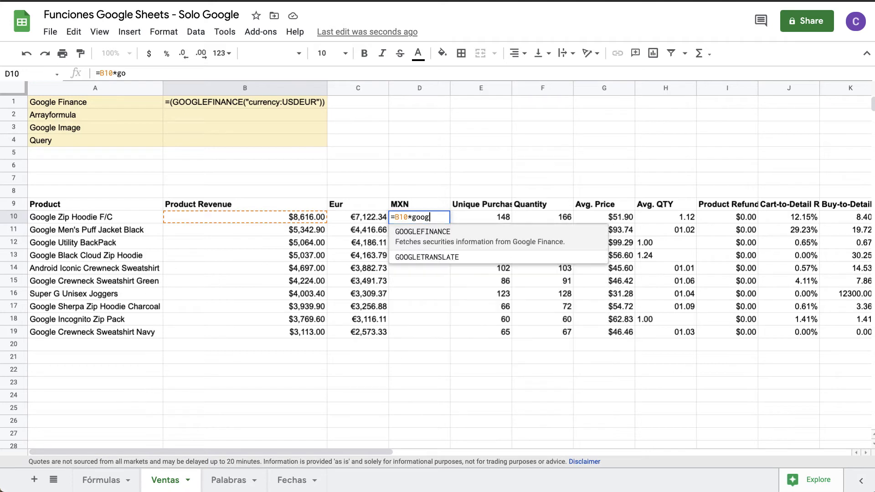
key(Tab)
text("cu)
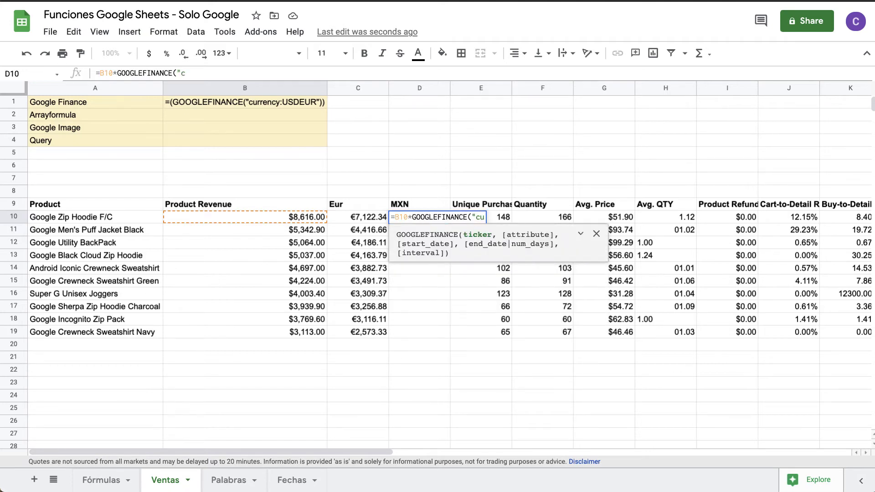
text(rrency:)
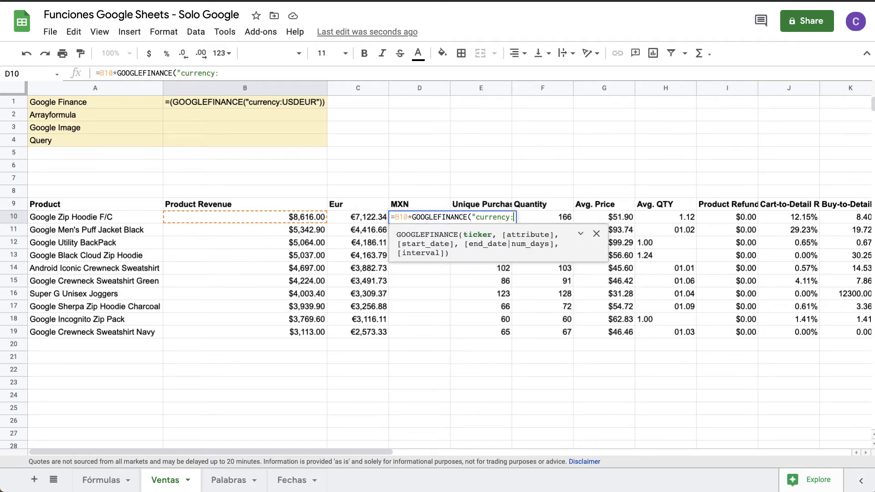
text(USDMXN"))
key(Return)
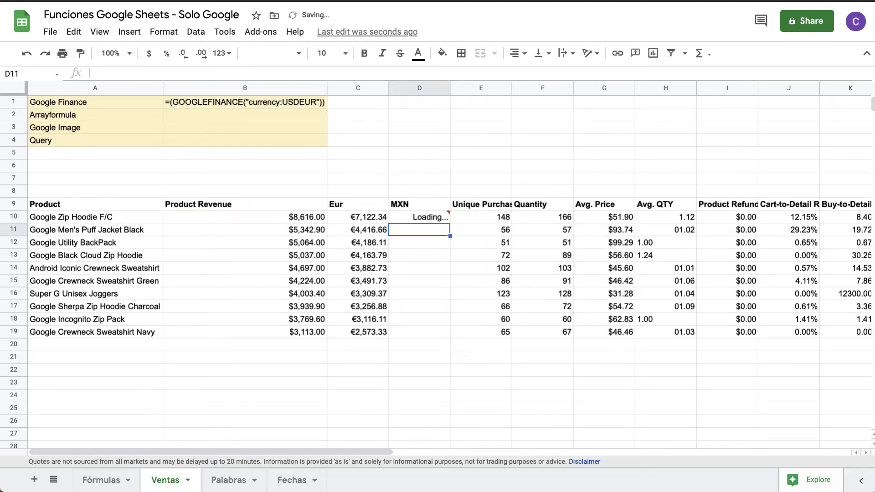
click(429, 218)
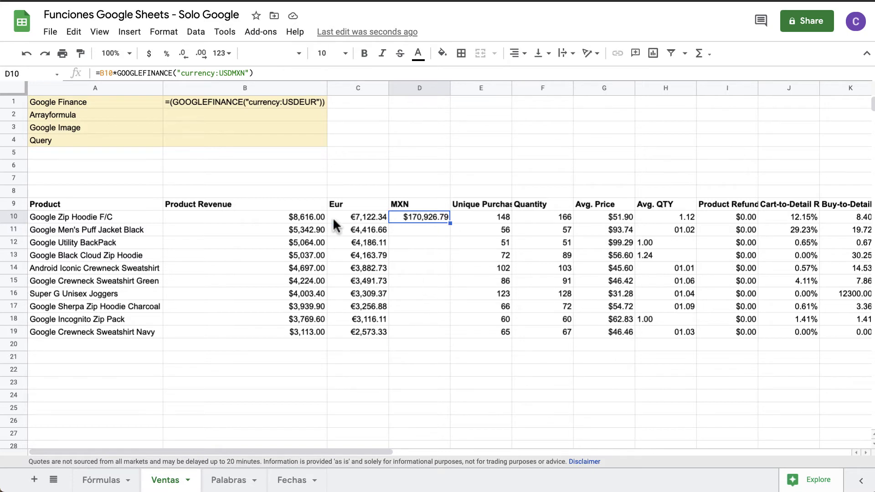
Clear the GOOGLEFINANCE formula from D10 in the MXN column.
click(215, 116)
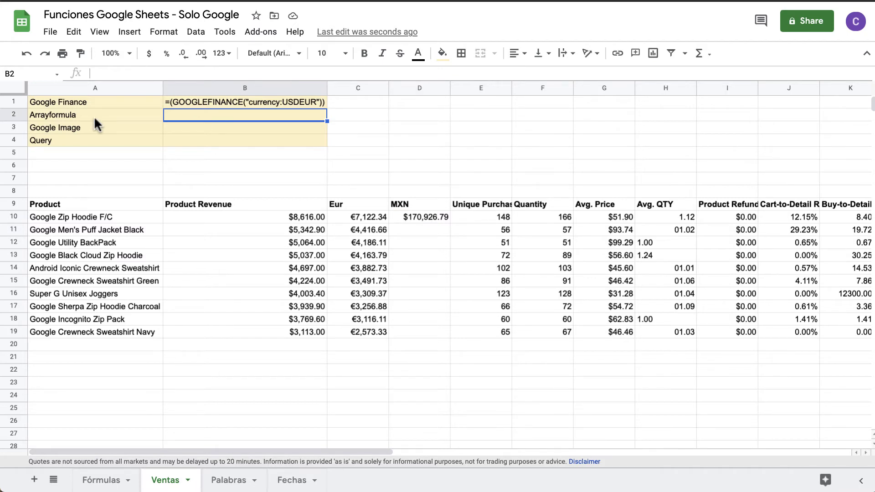
click(395, 215)
click(100, 74)
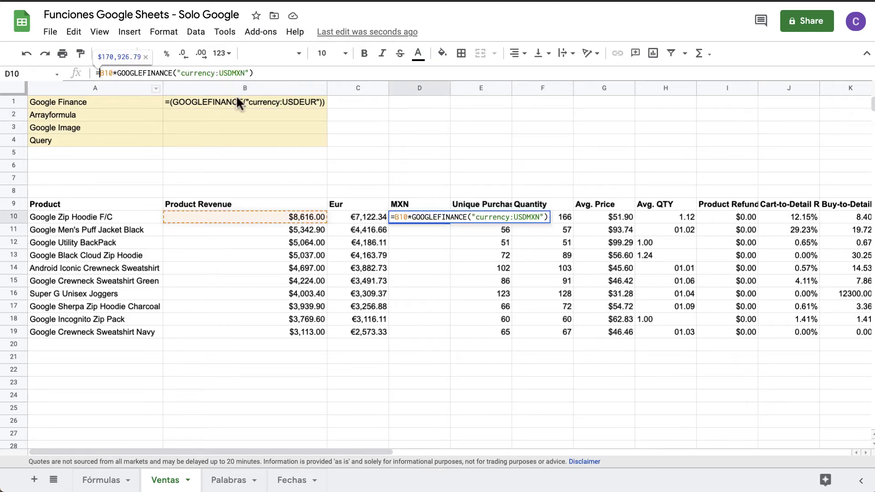
drag(103, 74, 453, 91)
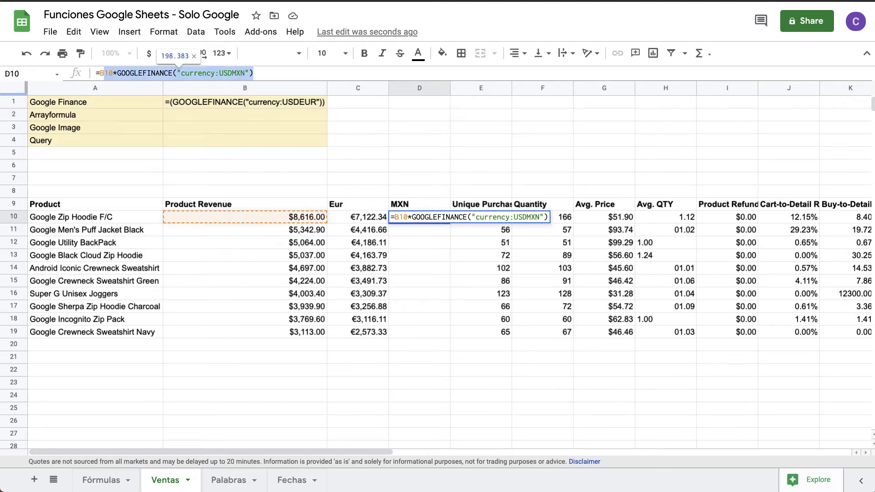
key(BackSpace)
key(Return)
key(Escape)
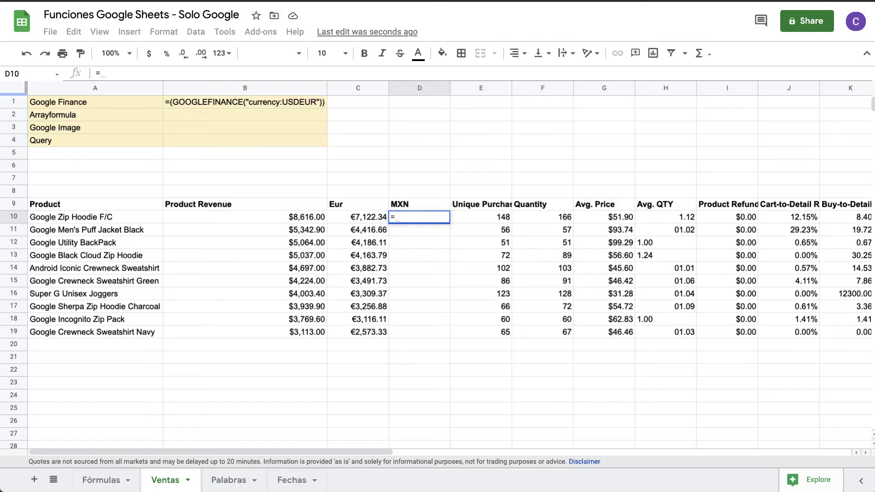
key(Escape)
key(Delete)
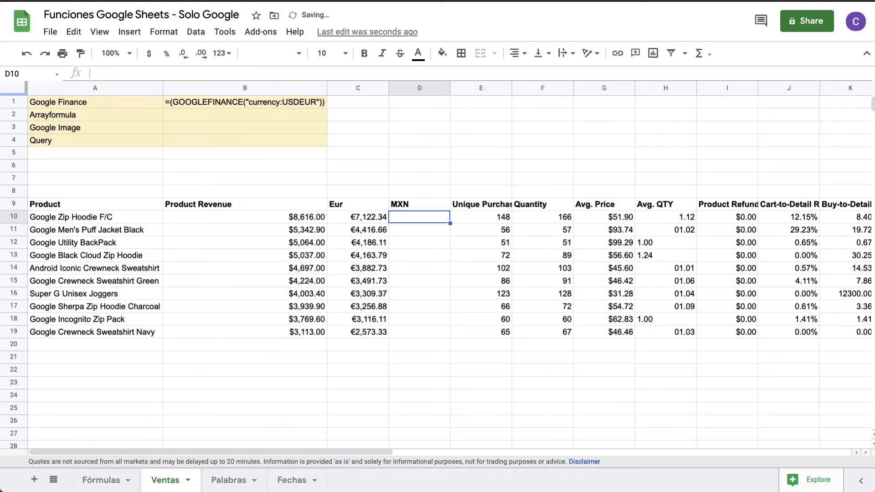
Enter =ARRAYFORMULA(B10:B19*GOOGLEFINANCE("currency:USDMXN")) in D10 to convert all product revenues to Mexican pesos at once.
text(=arr)
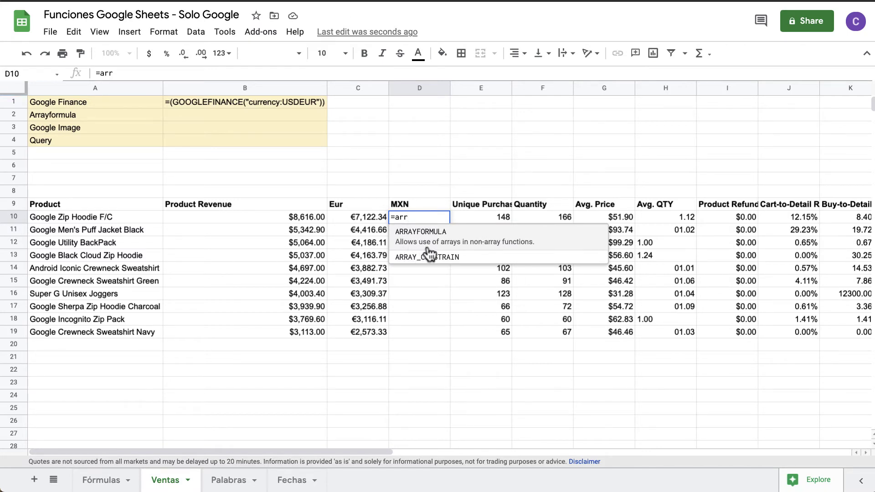
click(462, 232)
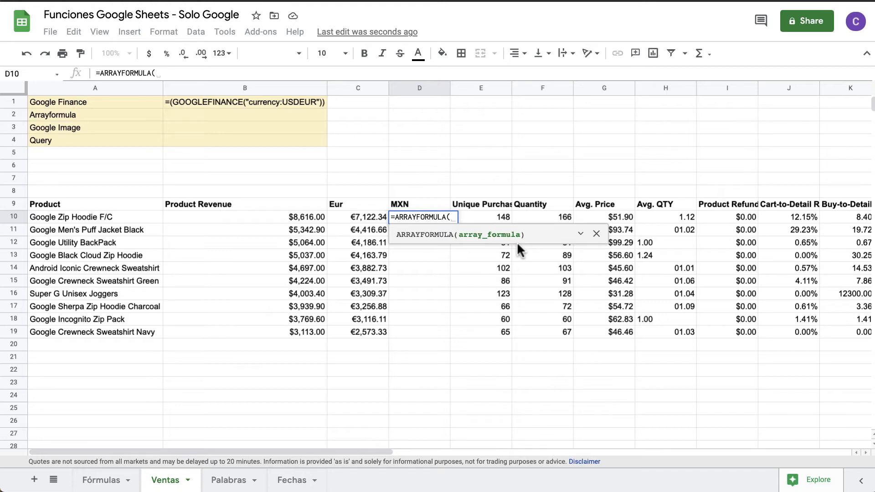
click(305, 217)
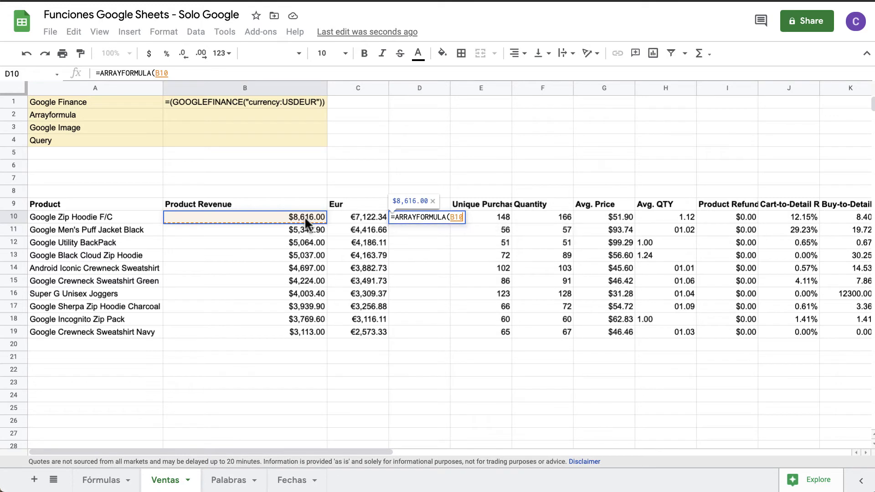
text(:B)
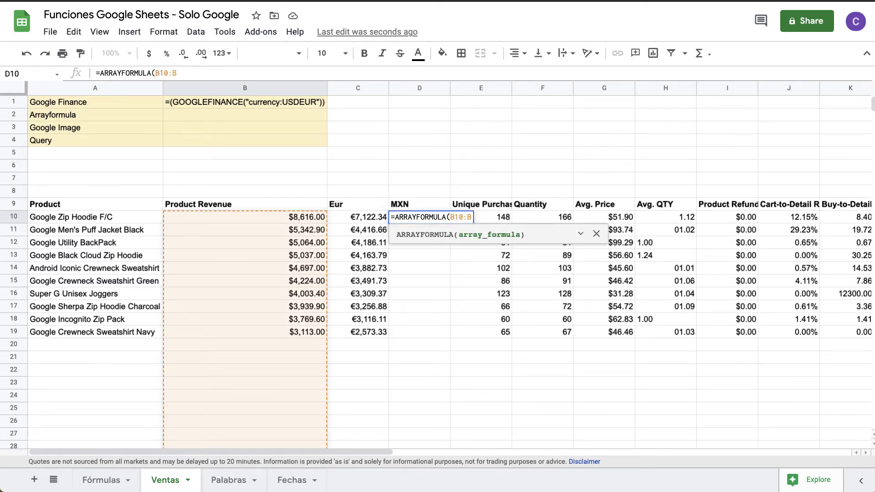
text(19)
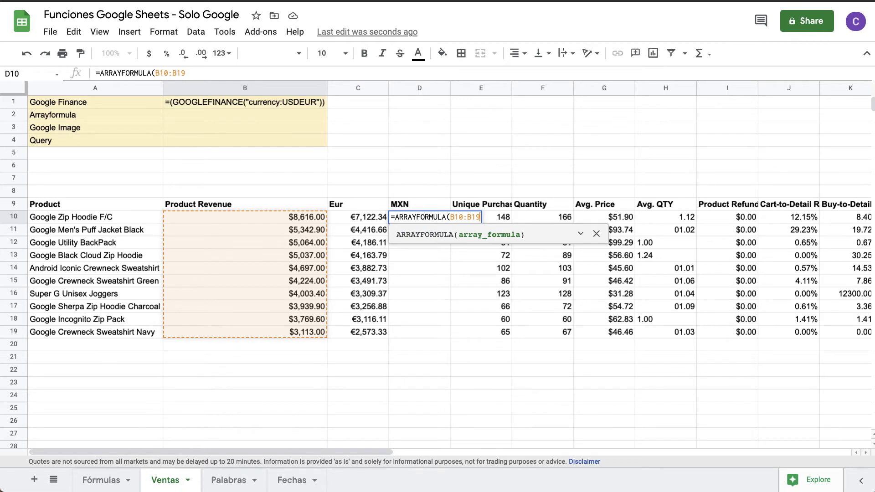
text(*)
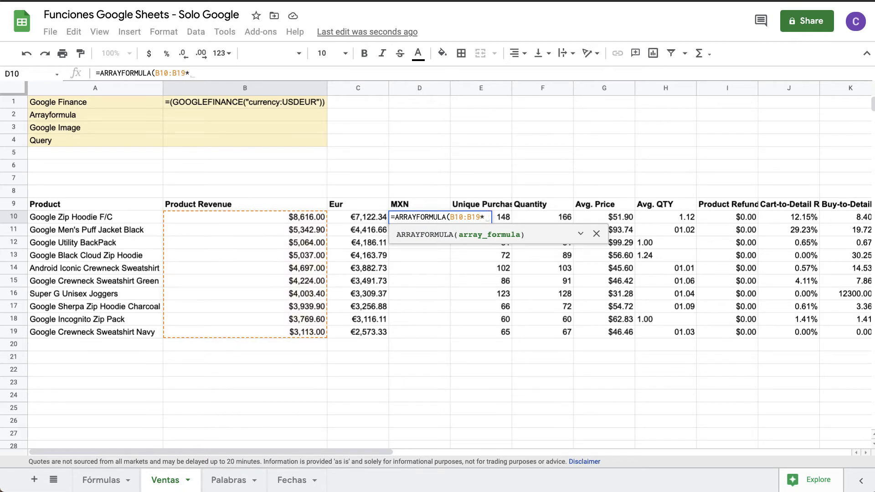
text(GOOGLEFINANCE()
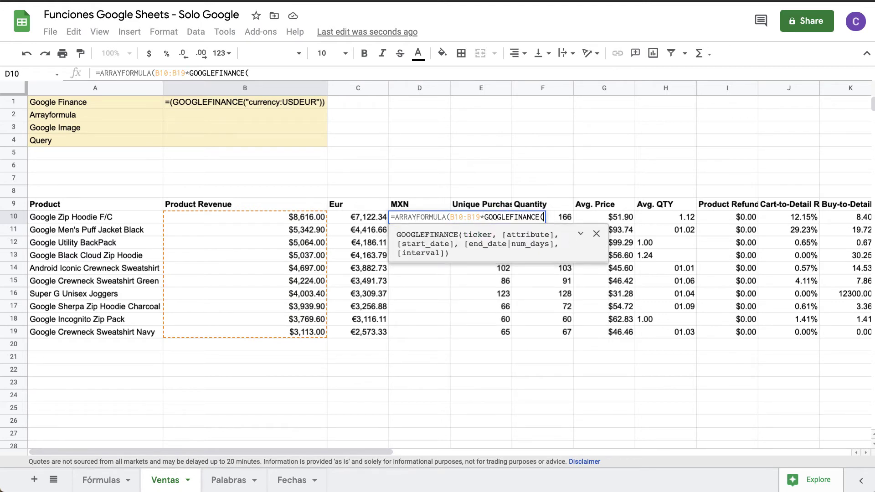
text("curr)
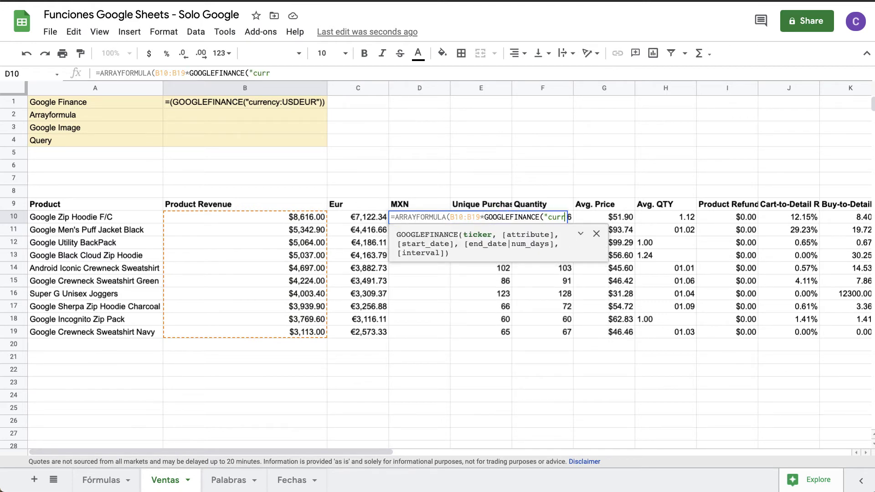
text(ency:USDMXN")
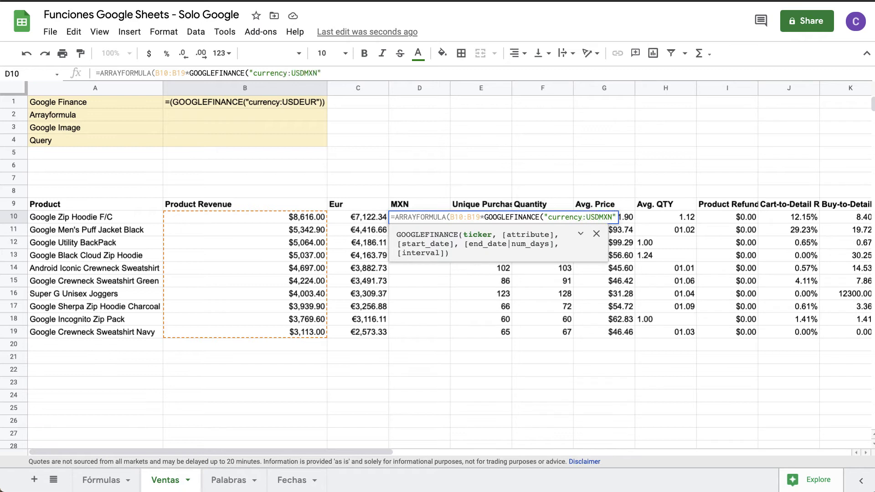
text())
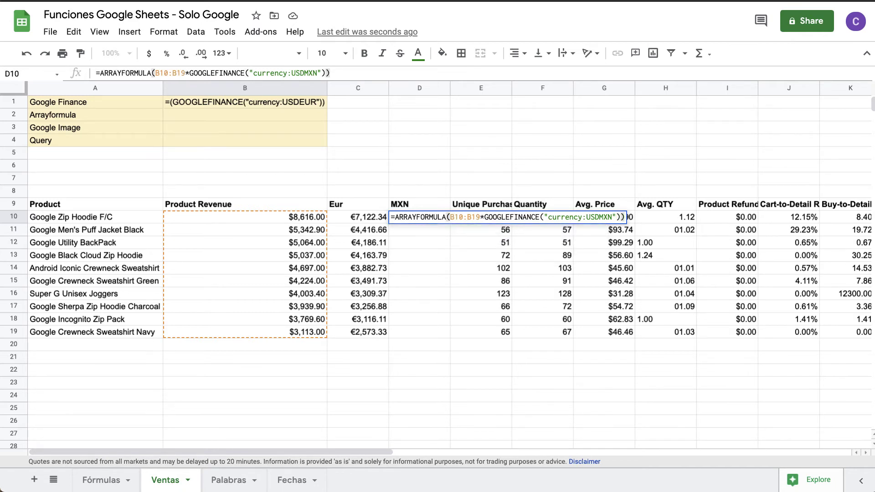
key(Return)
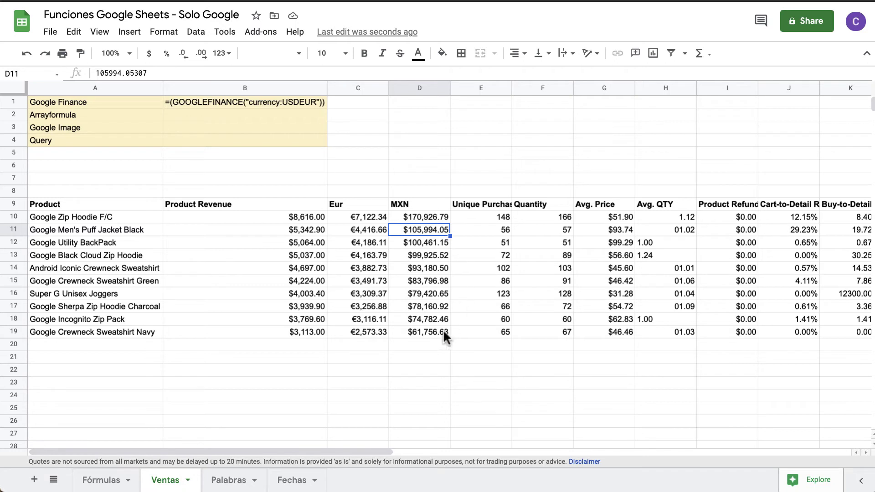
Change the array range in the D10 formula to the open-ended B10:B.
click(428, 212)
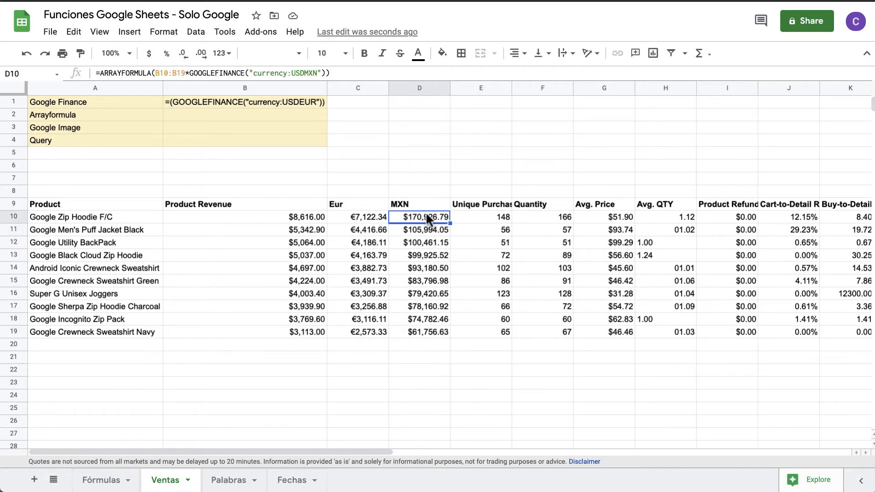
click(185, 73)
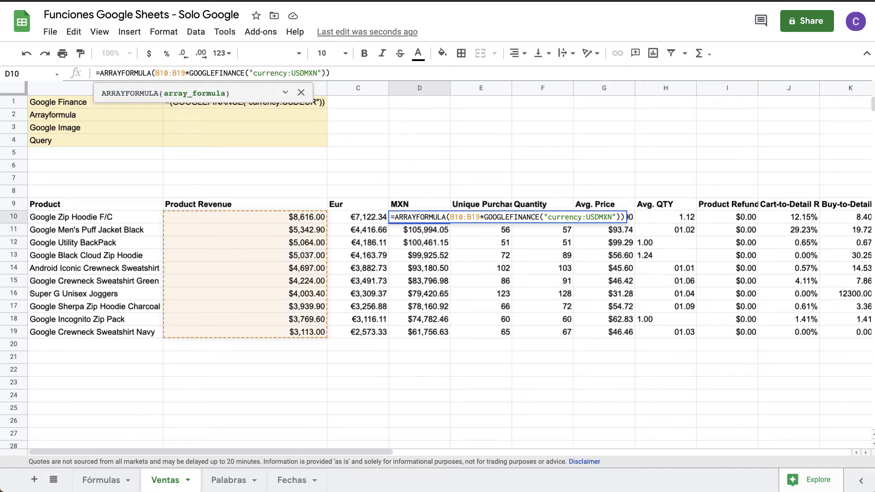
key(BackSpace)
key(BackSpace)
key(Return)
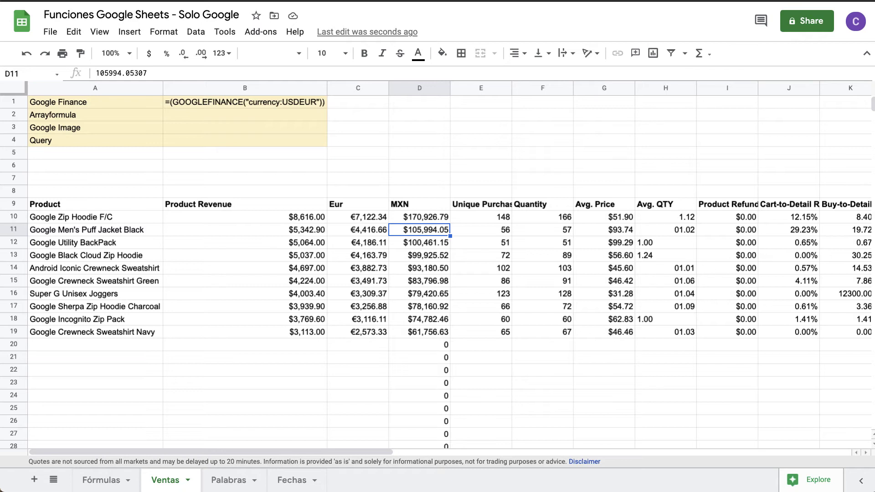
Limit the array range in the D10 formula to B10:B19 again.
click(421, 216)
click(179, 73)
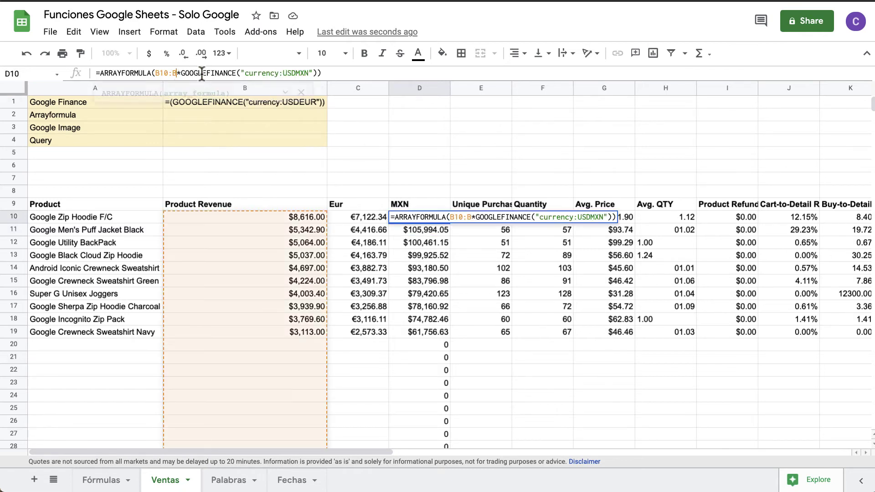
text(19)
key(Return)
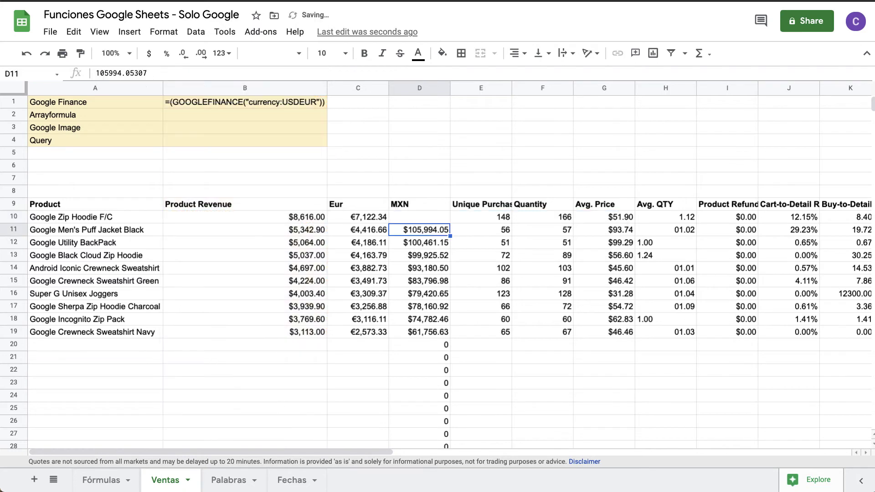
Enter the formula =(GOOGLEFINANCE("currency:USDEUR")) in C8, above the Eur header, to fetch the euro exchange rate.
key(Up)
key(Up)
key(Up)
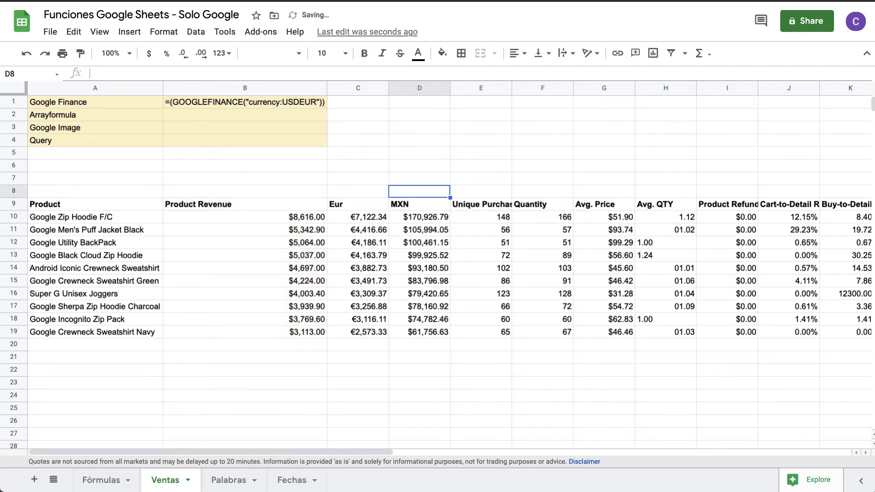
key(Left)
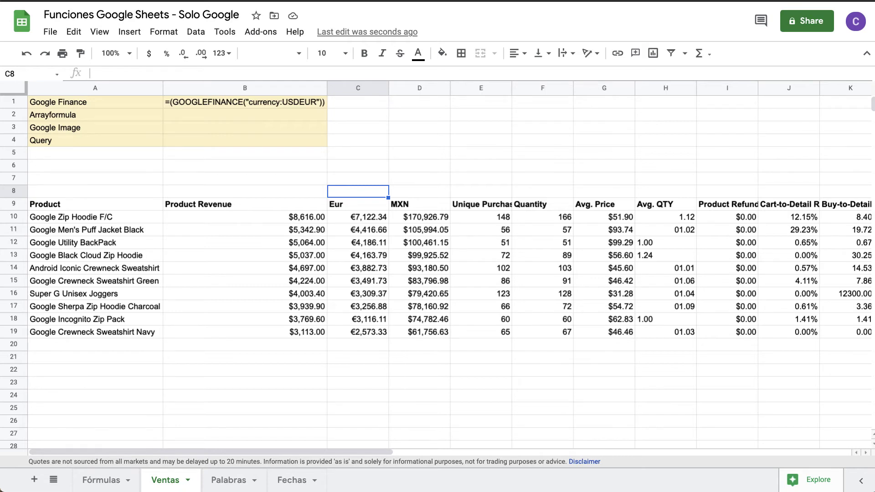
text(=googl)
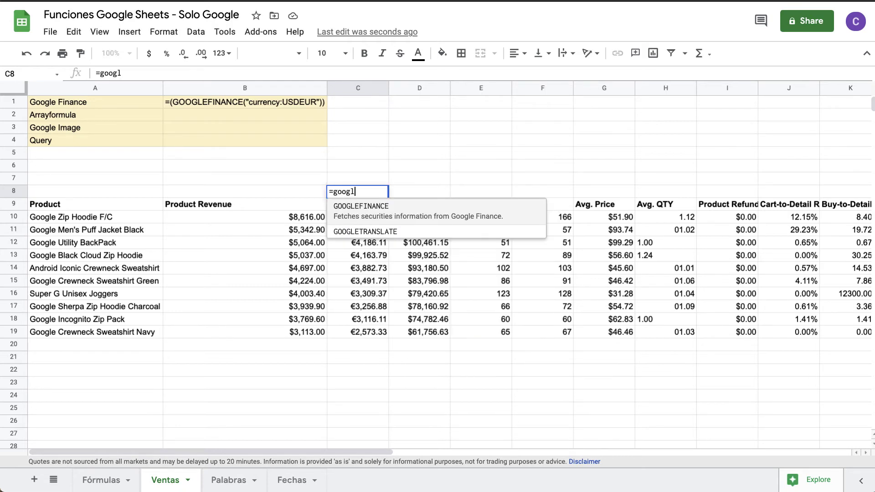
key(Tab)
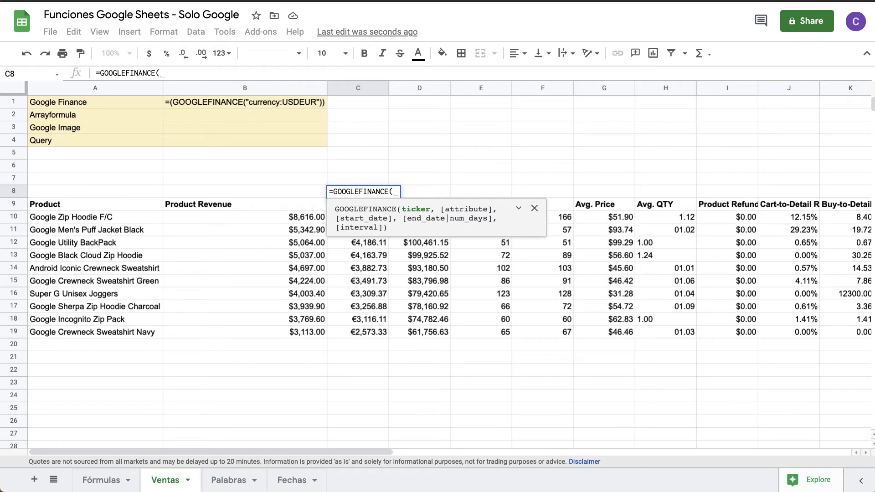
text("currency)
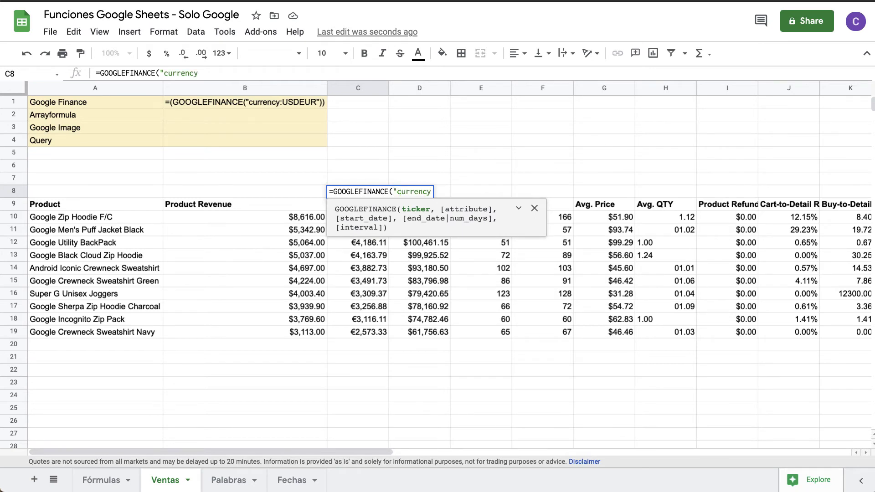
text(:USDEUR")
key(Return)
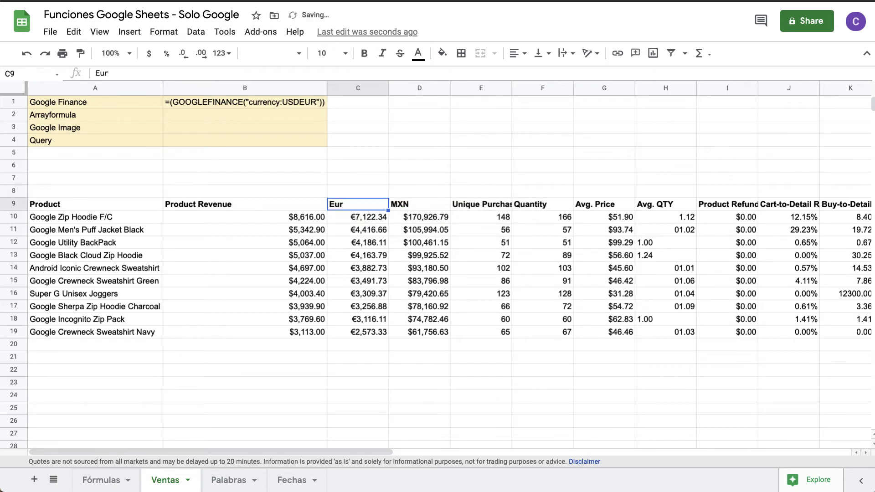
Copy the exchange-rate formula from C8 to D8 and change its currency pair to USDMXN.
key(Up)
key(ctrl+c)
key(Right)
key(ctrl+v)
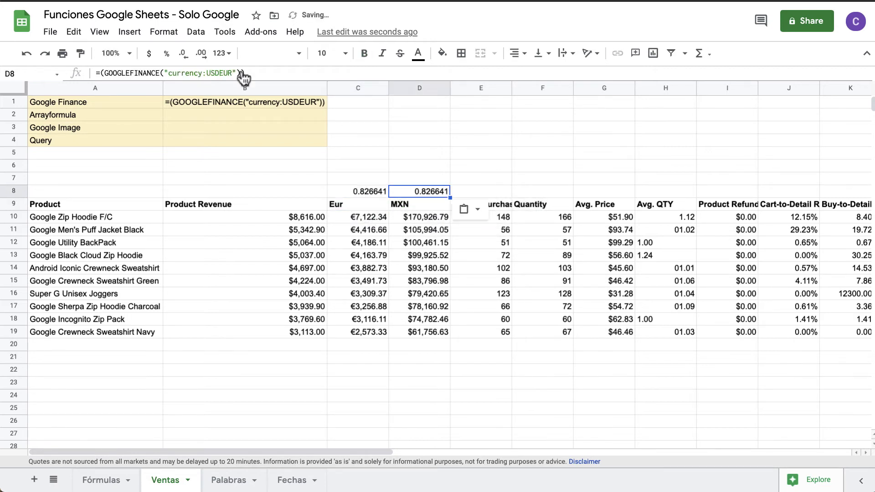
click(234, 73)
key(BackSpace)
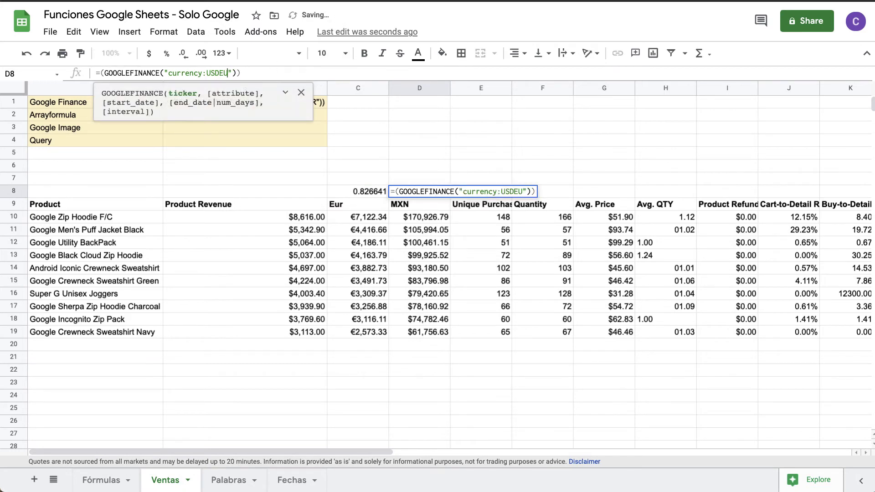
key(BackSpace)
key(BackSpace)
text(MXN)
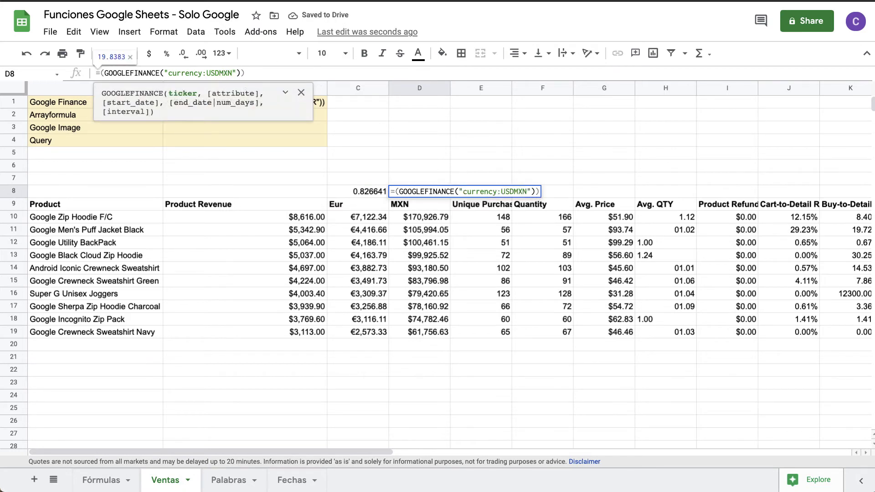
key(Return)
click(419, 192)
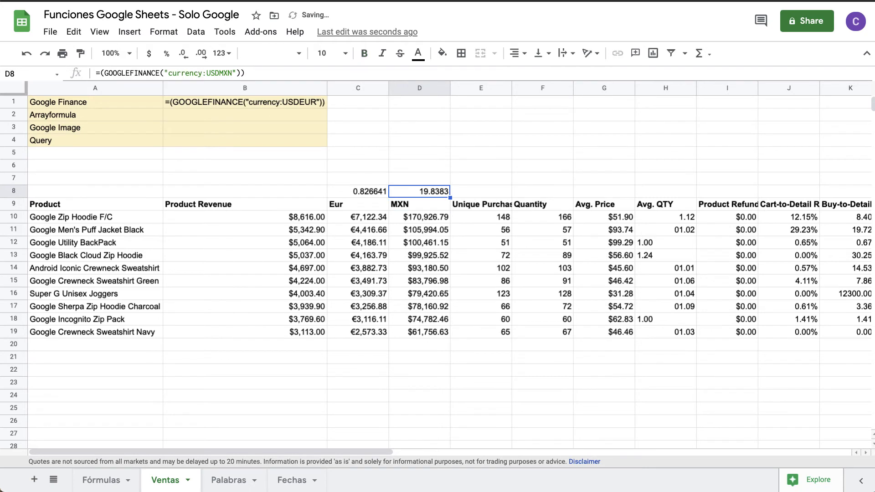
Format the exchange rate in C8 with the custom Euro currency format €1,000.12.
click(358, 192)
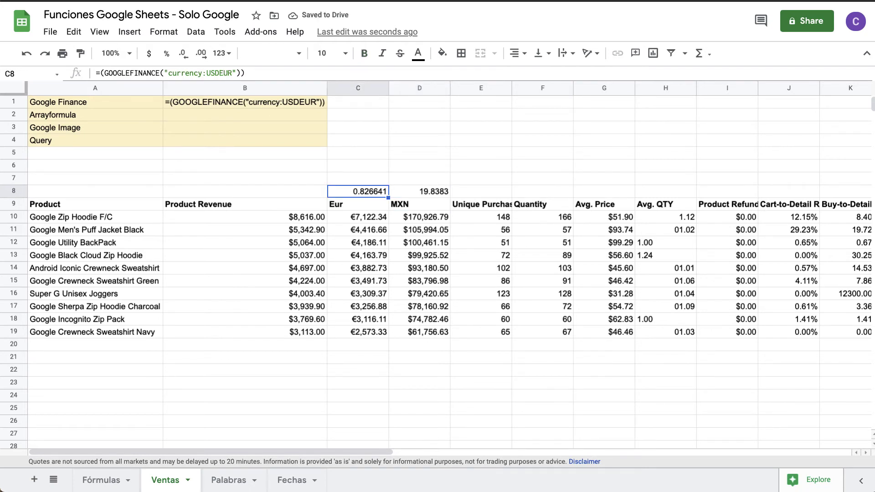
click(149, 54)
click(223, 54)
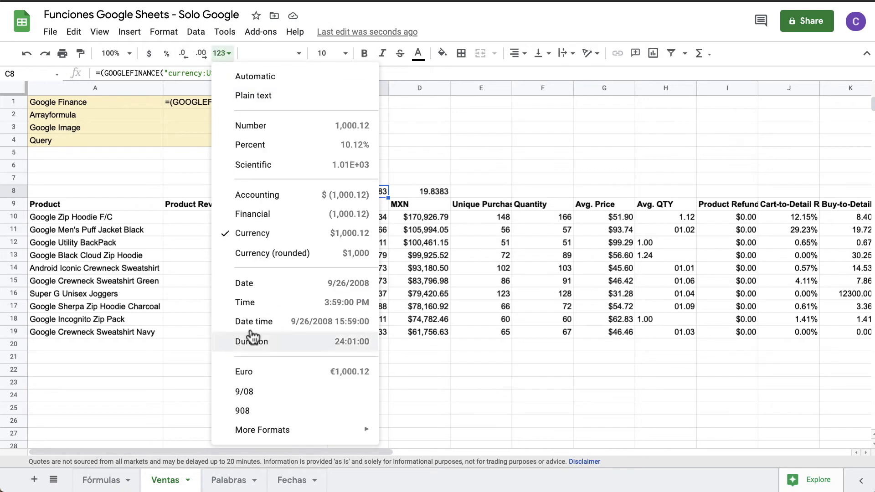
click(278, 379)
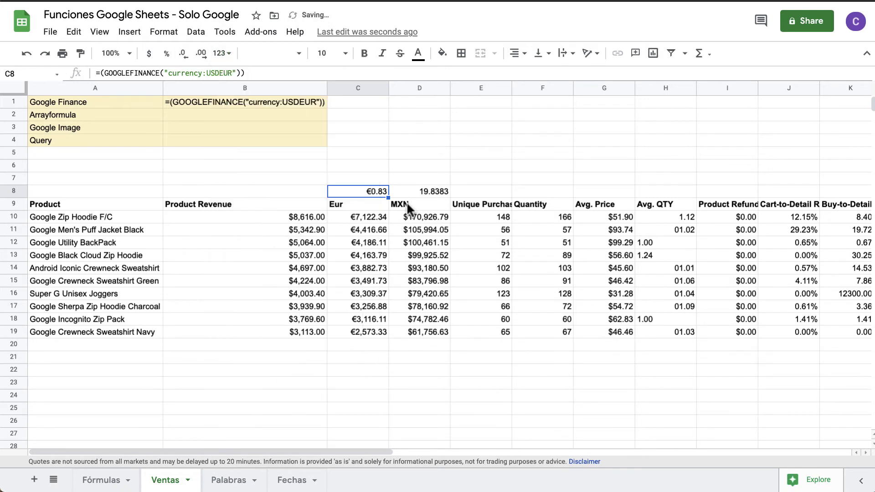
Format the exchange rate in D8 with the custom Mexican Peso currency format and copy that format to D10:D19.
click(425, 190)
click(222, 53)
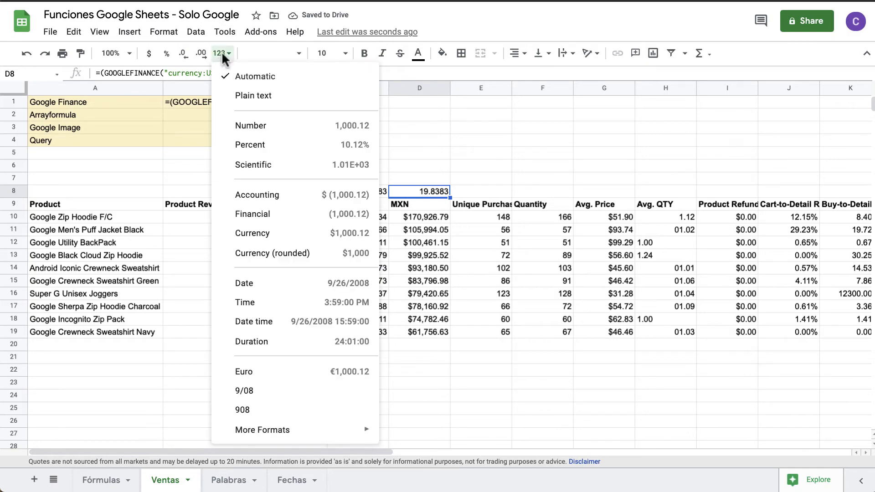
mouse_move(290, 430)
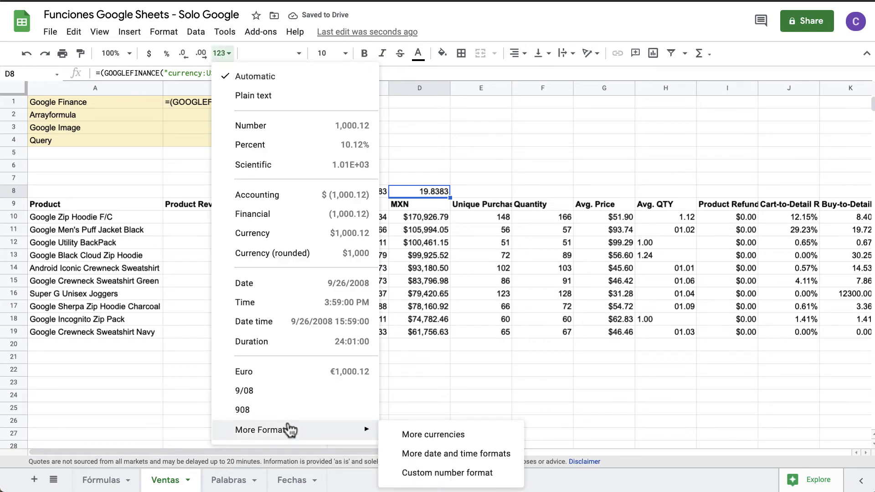
click(422, 434)
scroll(363, 339, down, 20)
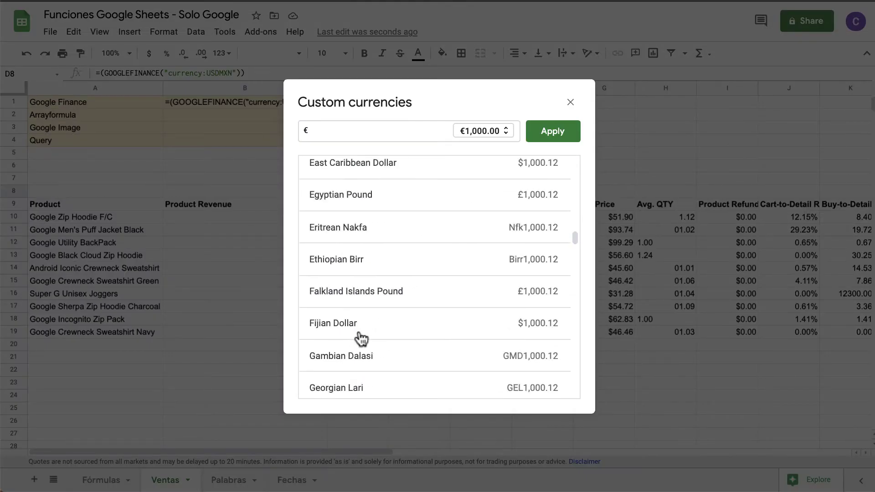
scroll(362, 339, down, 12)
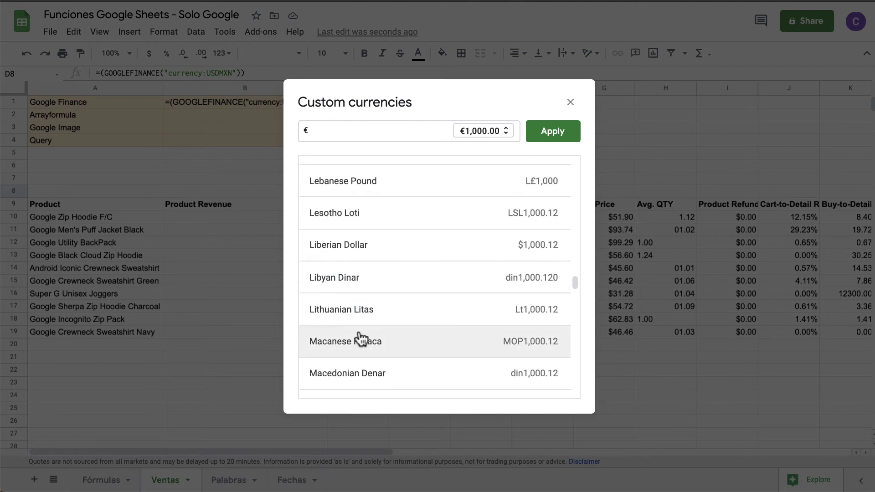
scroll(363, 338, down, 6)
click(356, 272)
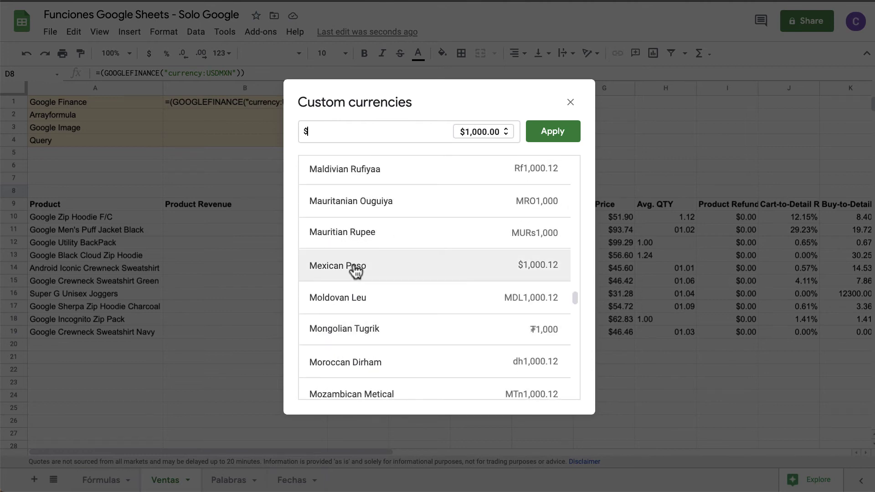
click(541, 132)
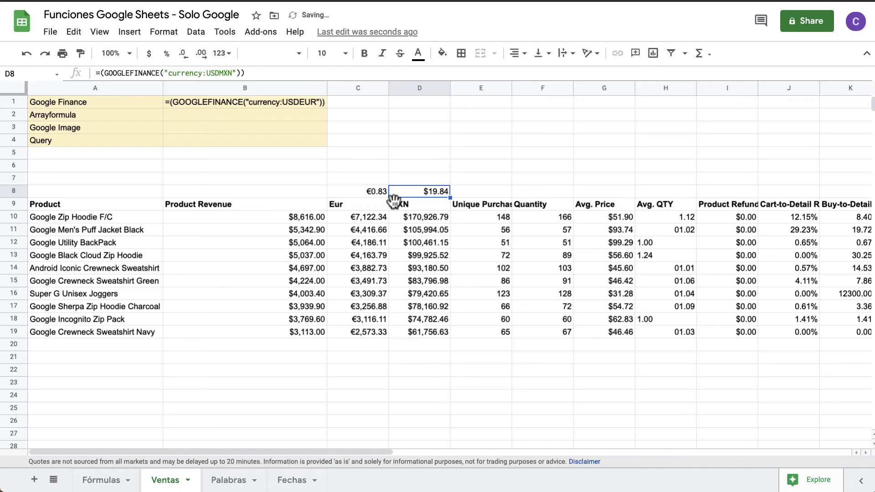
click(80, 53)
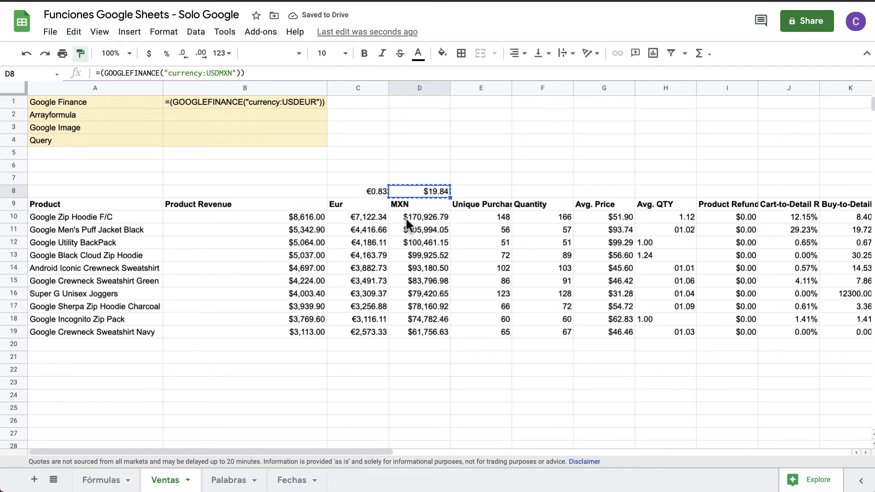
drag(408, 218, 407, 329)
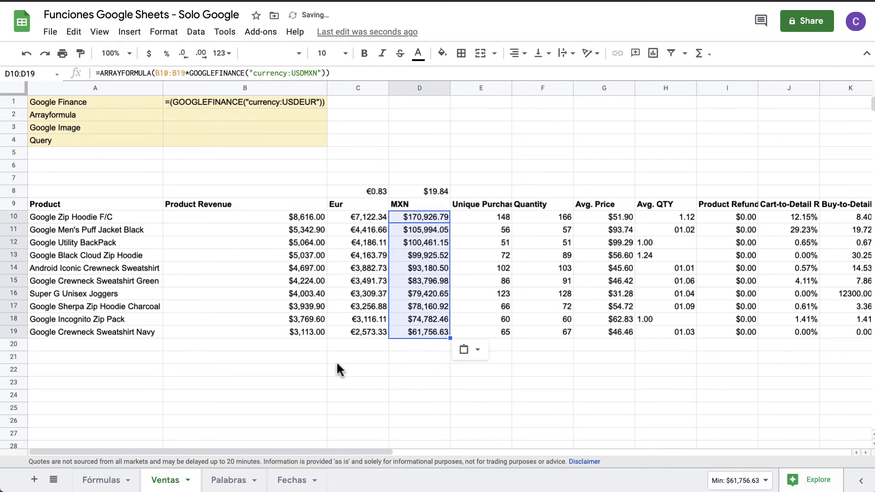
Enter =ARRAYFORMULA("formula") as plain text in B2, beside the Arrayformula label.
click(209, 113)
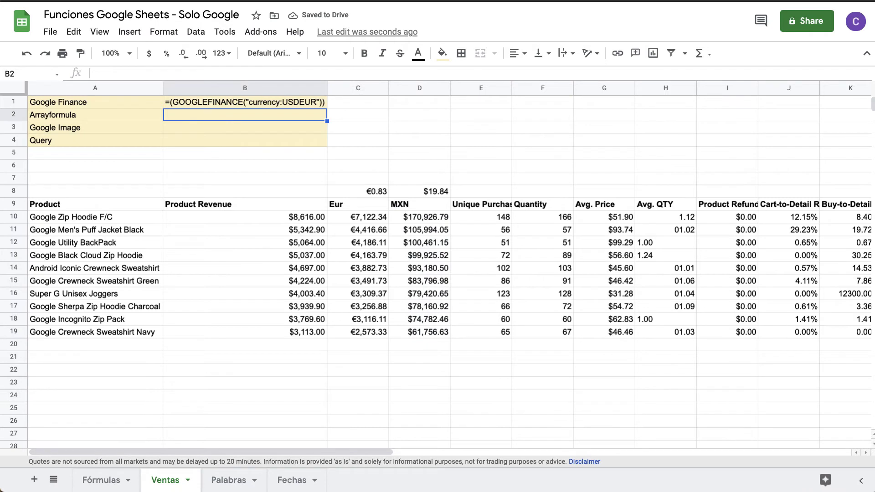
text(=array)
key(Tab)
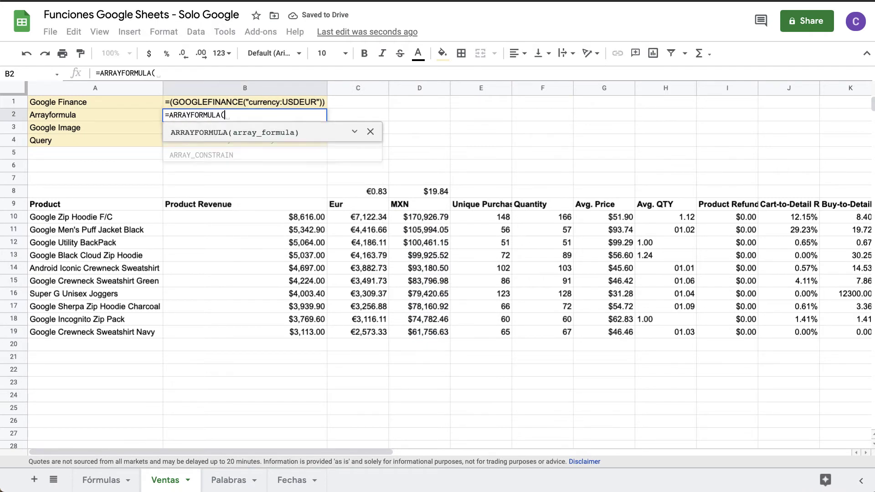
text("formula"))
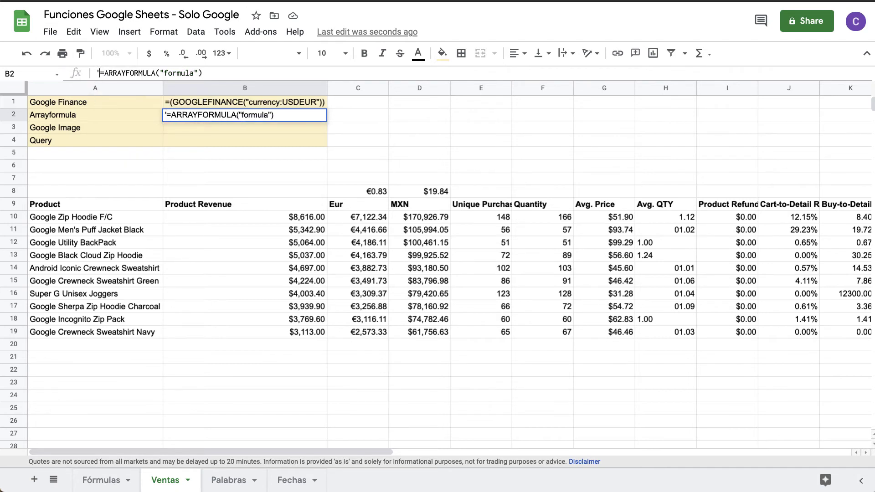
key(Return)
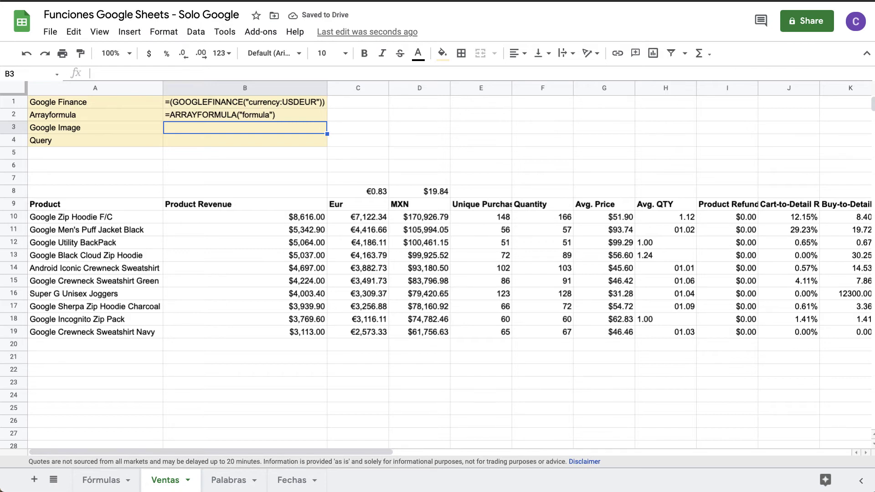
Move the block B8:K19 one column over so it starts at C8, leaving column B empty beside the products.
click(259, 193)
key(ctrl+shift+Down)
key(ctrl+shift+Down)
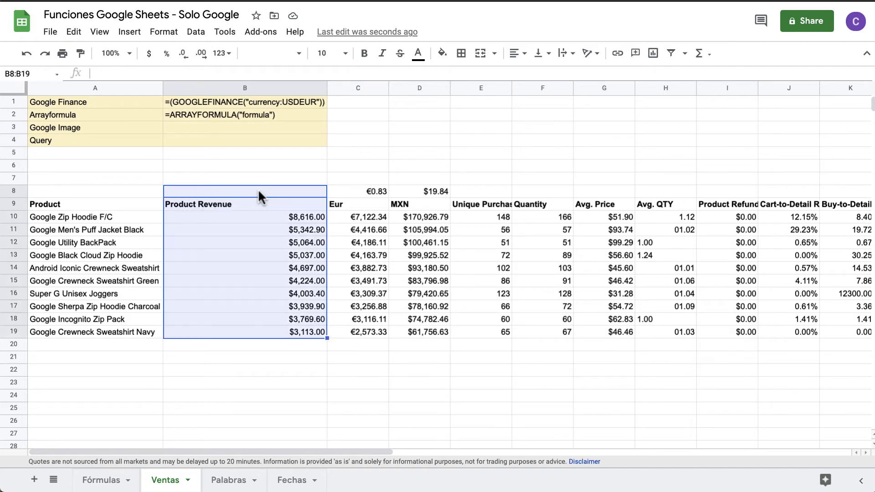
key(shift+Right)
key(shift+Right)
key(ctrl+shift+Right)
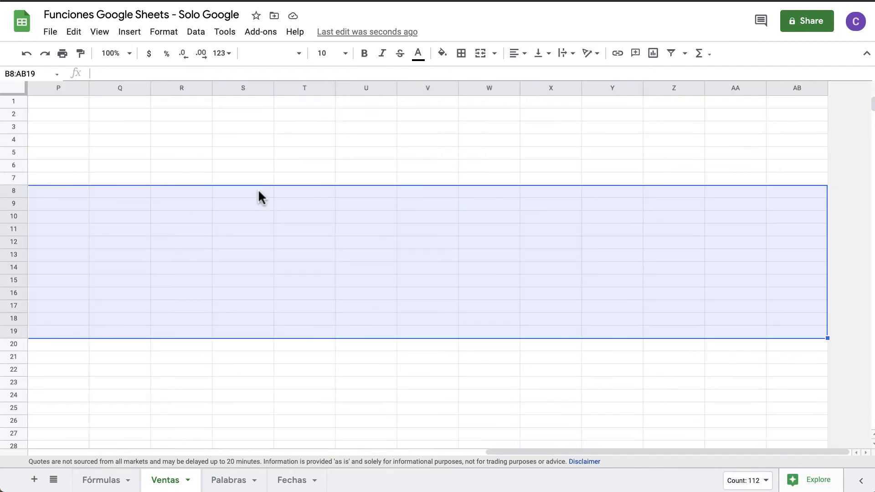
key(ctrl+shift+Left)
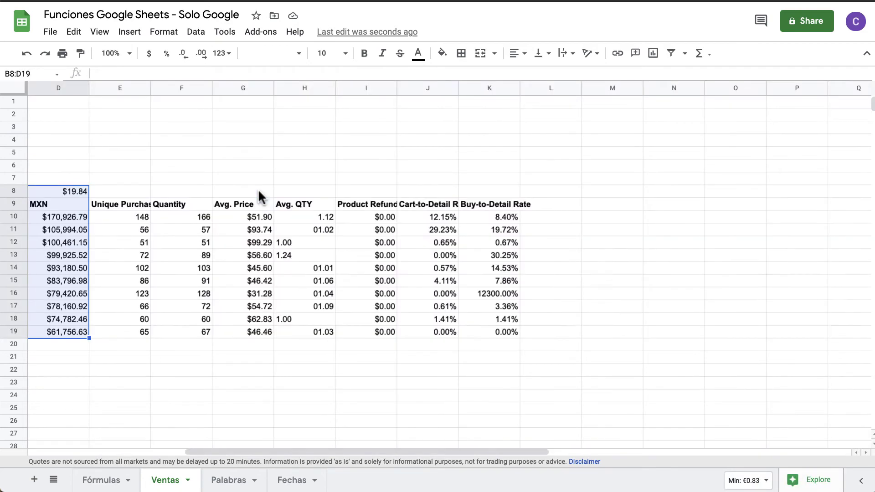
key(shift+Right)
key(shift+Right)
key(shift+Right)
key(shift+Right)
key(shift+Right)
key(shift+Right)
key(shift+Right)
key(shift+Right)
key(shift+Right)
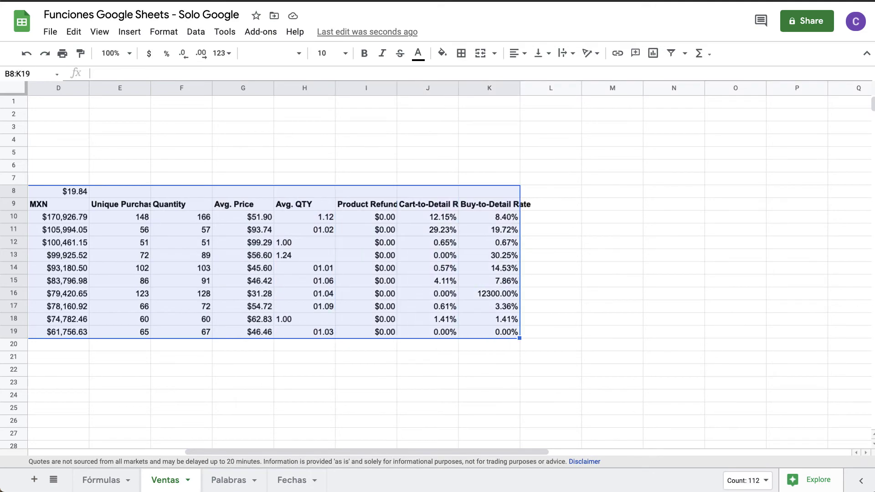
scroll(258, 196, left, 5)
key(ctrl+x)
click(355, 192)
key(ctrl+v)
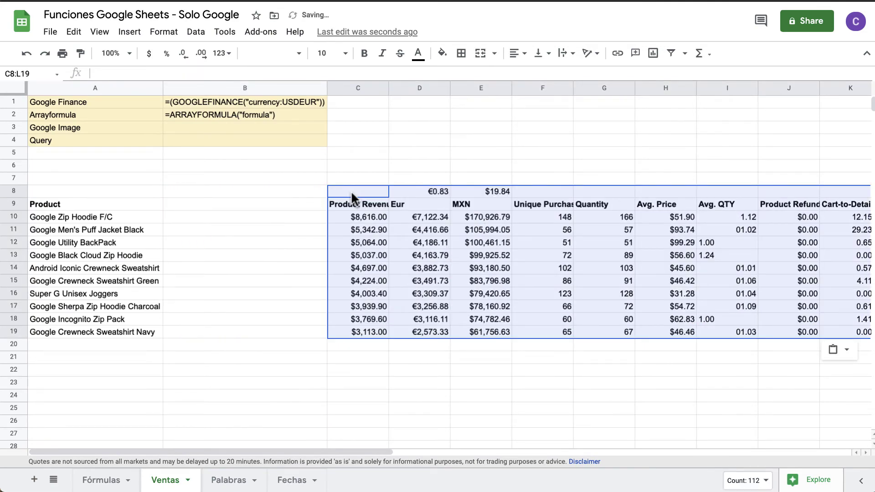
Enter the header "Producto Fotografiado" in B9 and make it bold.
click(233, 201)
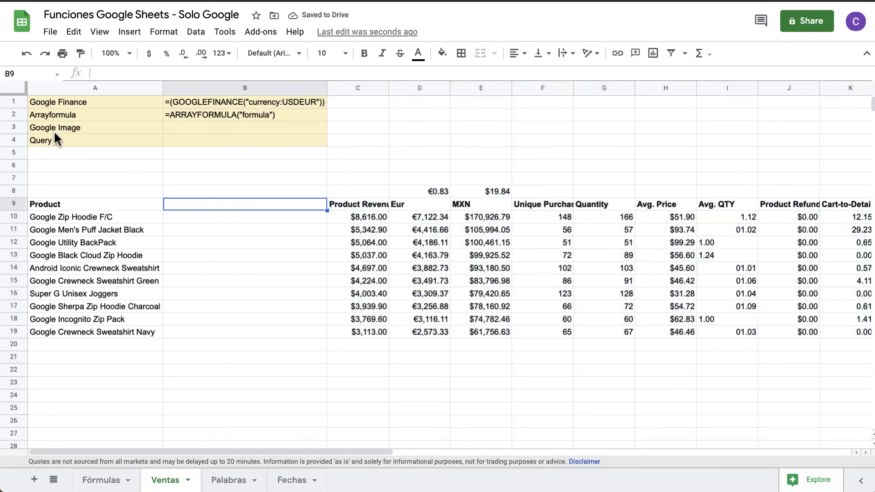
text(Producto)
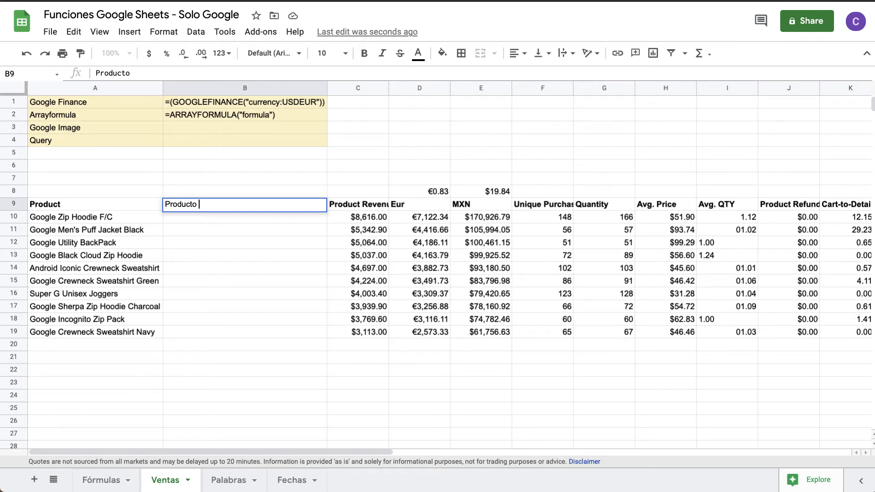
text( Fotografiado)
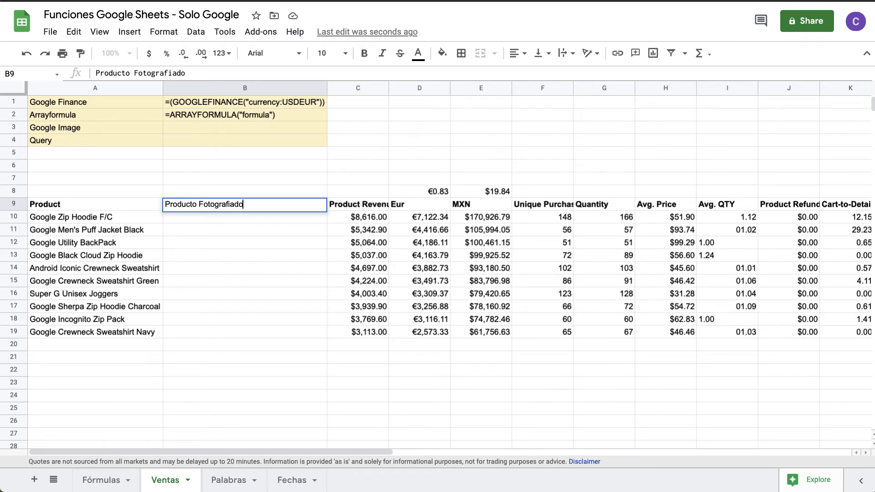
key(Return)
key(Up)
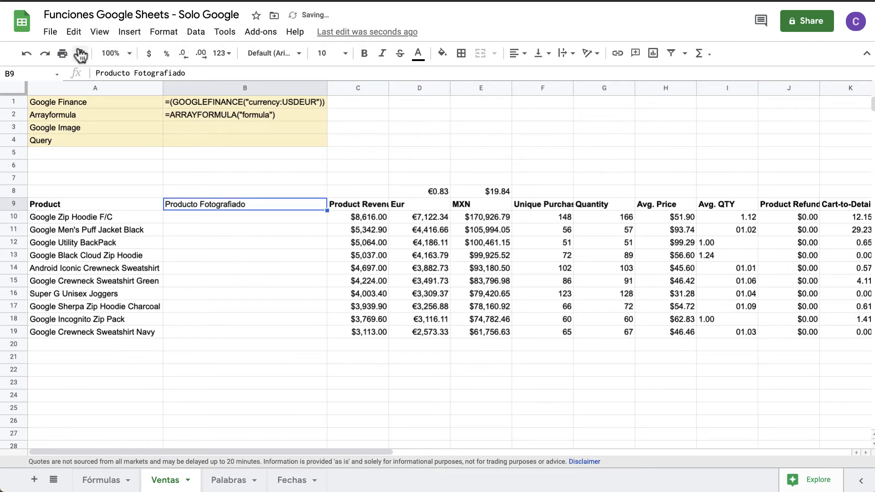
click(364, 53)
Enter =IMAGE("url",modo, alto,ancho) as plain text in B3, beside the Google Image label.
click(81, 128)
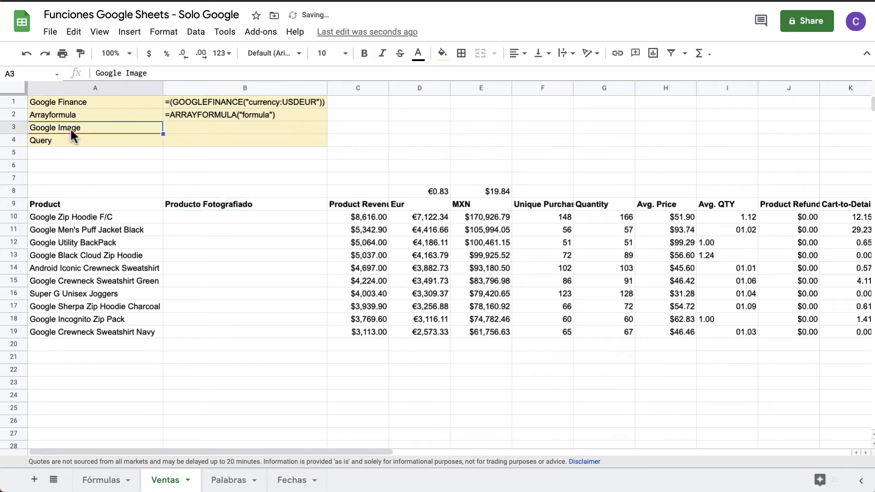
click(197, 131)
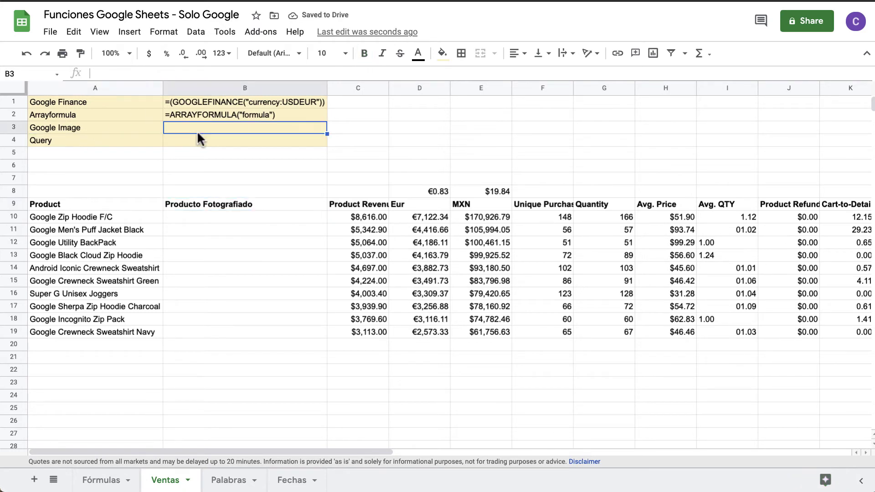
text(=IMAGE()
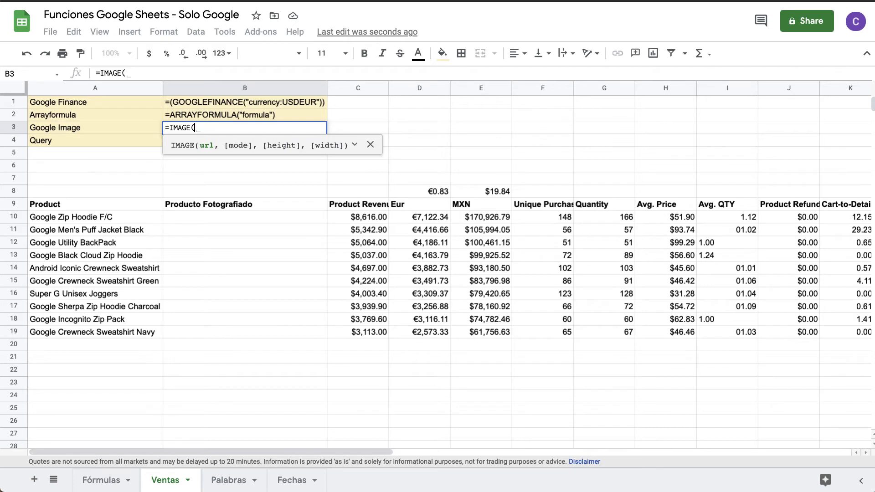
text("url", modo, alto)
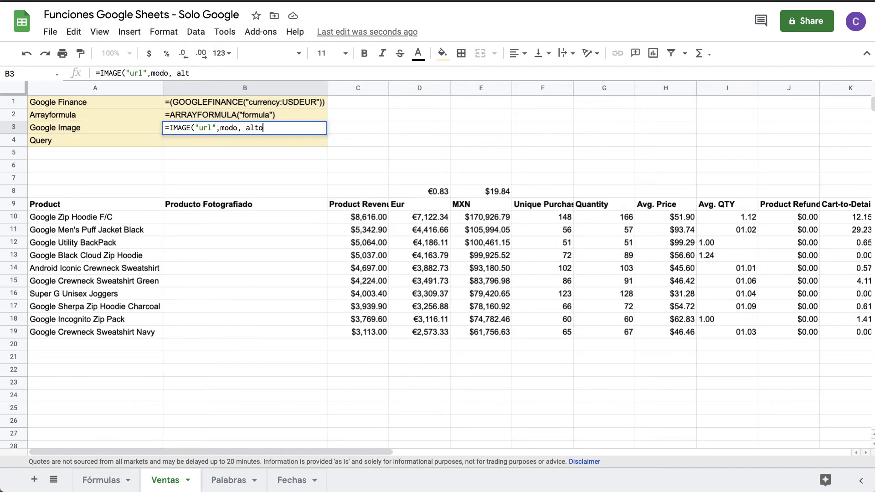
text(,ancho))
click(97, 72)
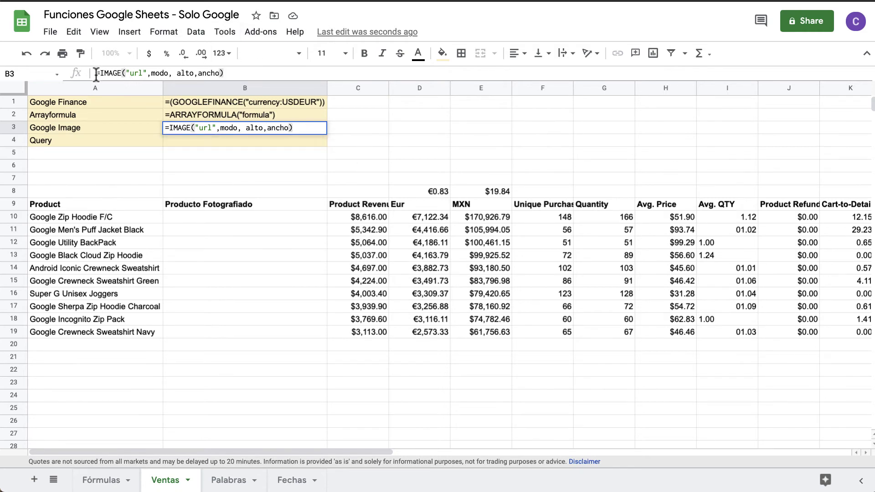
text(')
key(Return)
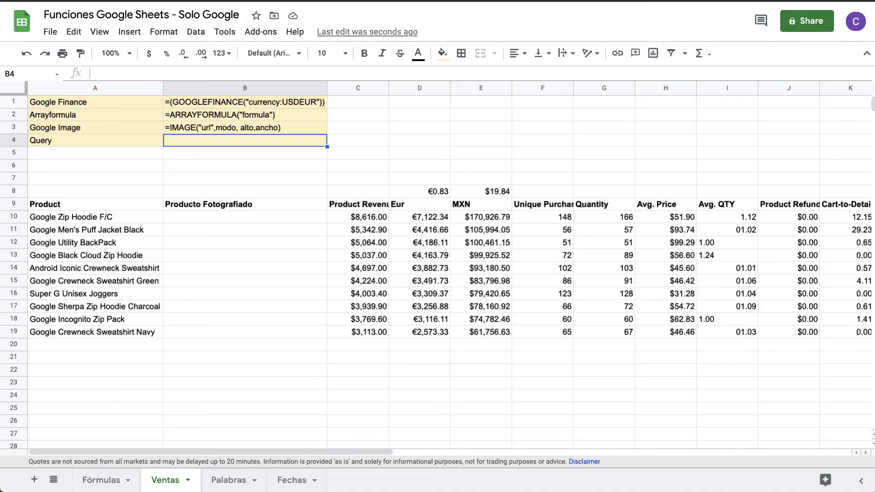
click(193, 217)
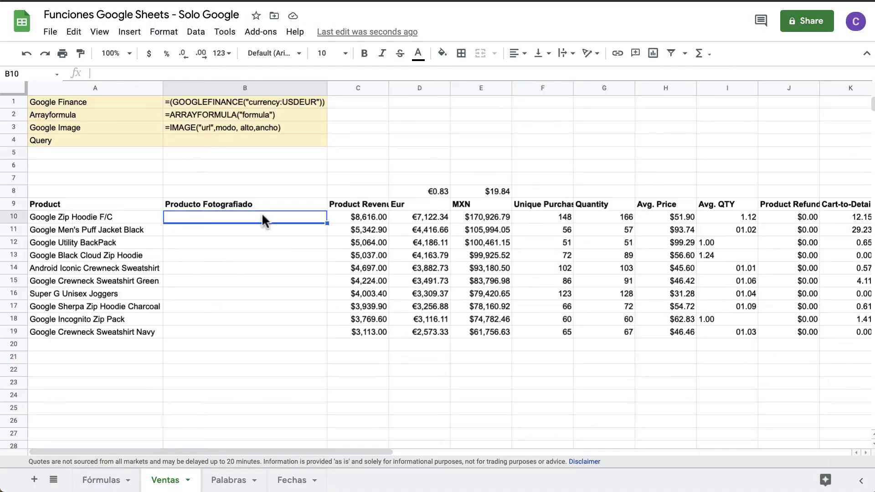
text(=IMAGE()
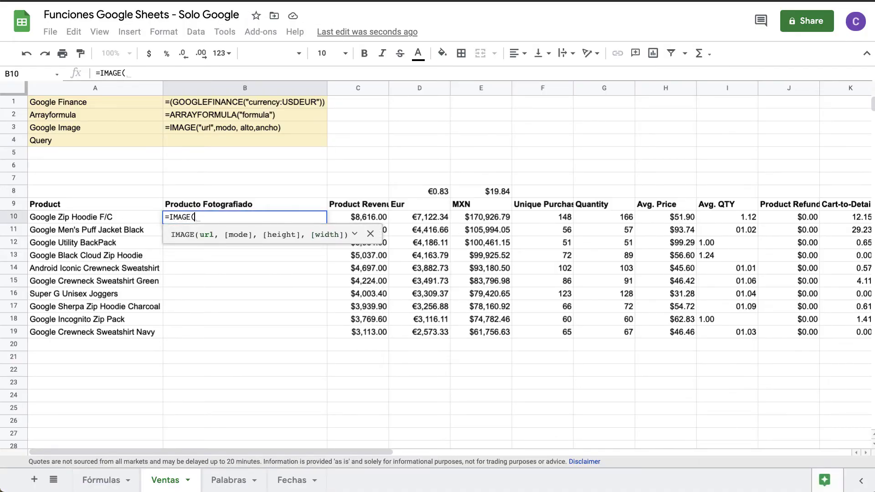
text(")
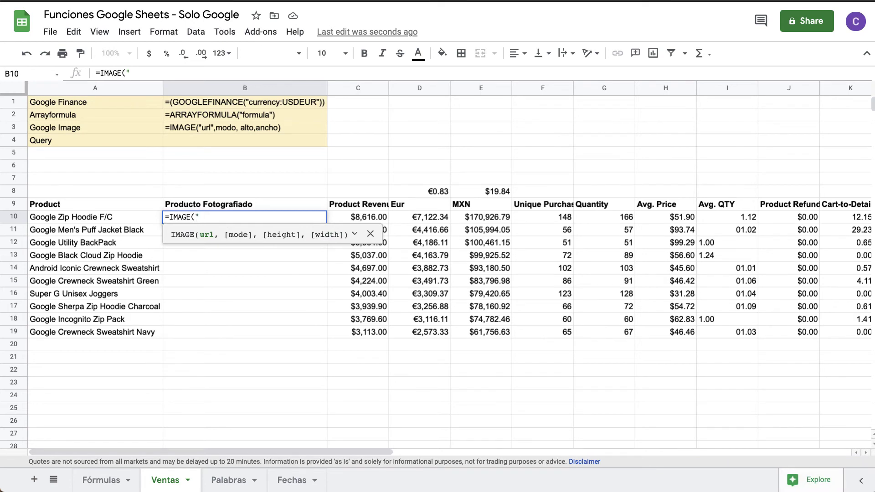
key(ctrl+v)
text(")
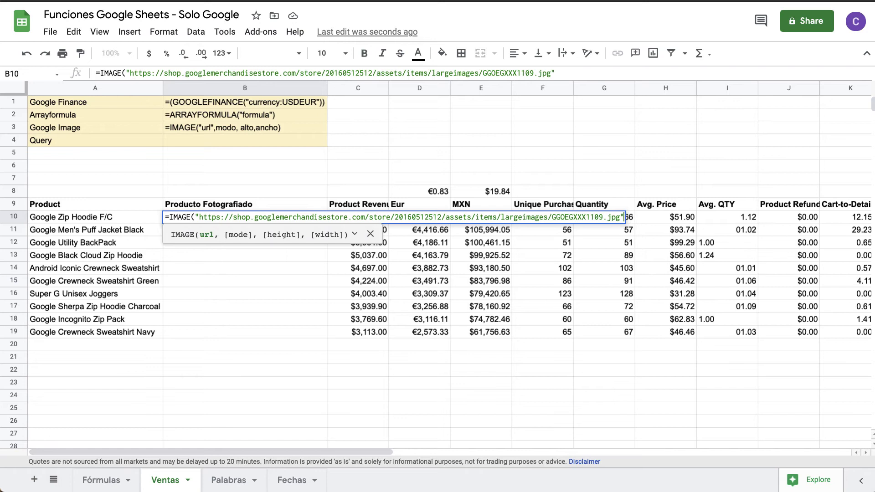
text())
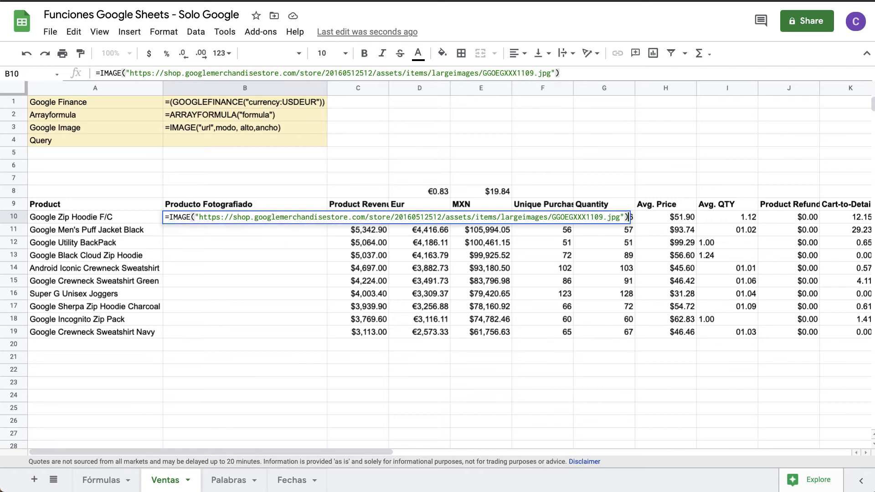
key(Return)
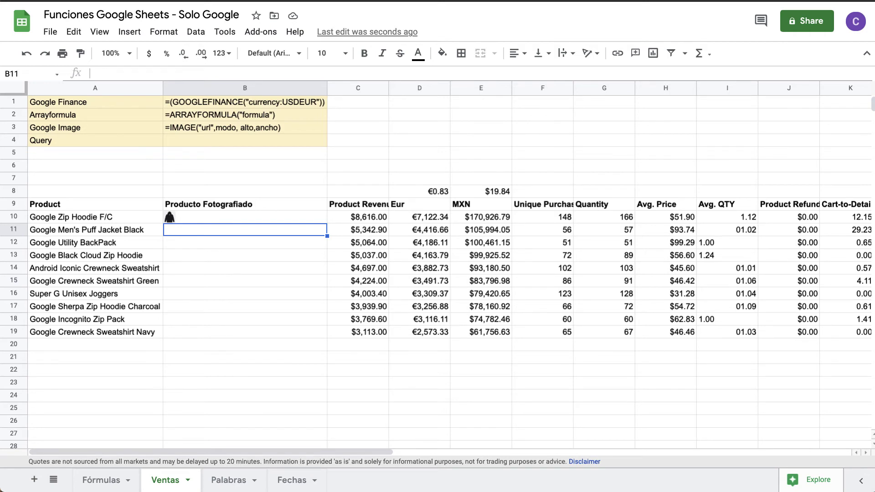
Add mode 1 as the second argument of the IMAGE formula in B10, inside the closing parenthesis.
click(195, 215)
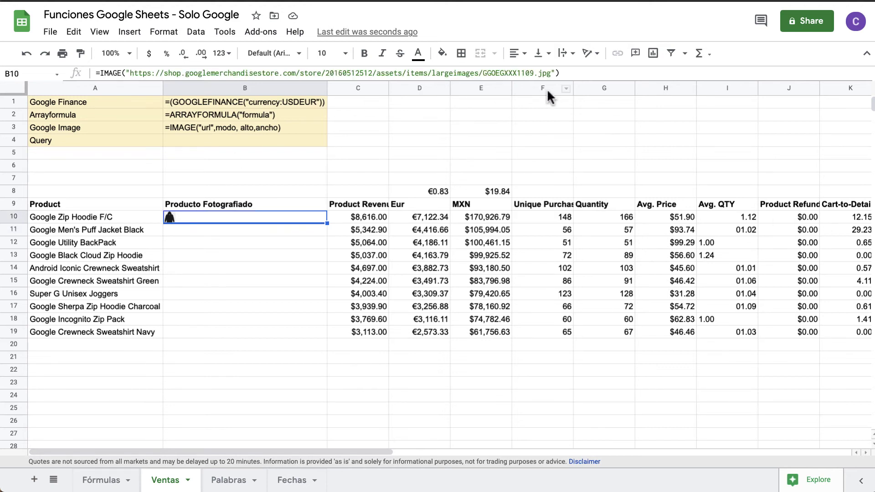
click(559, 75)
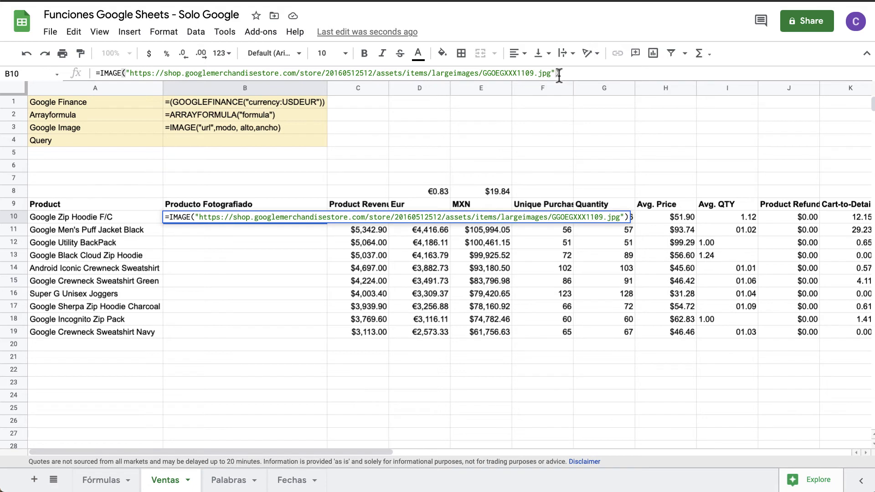
text(,4)
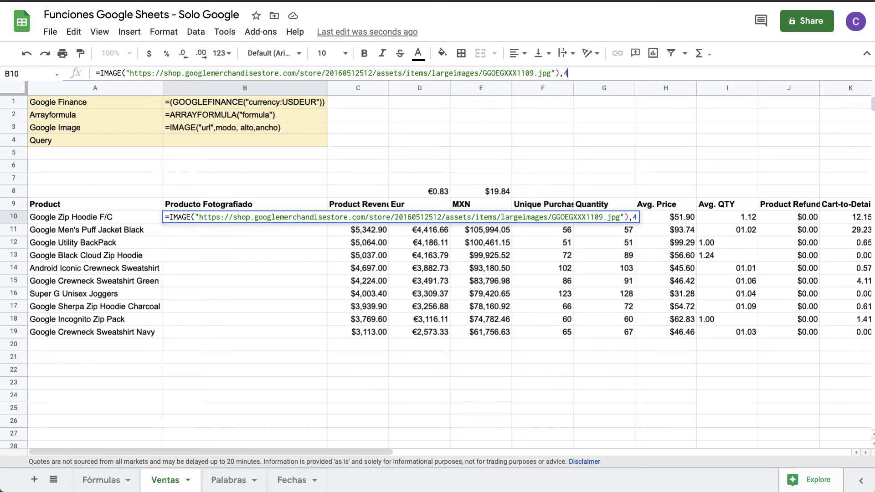
text(,)
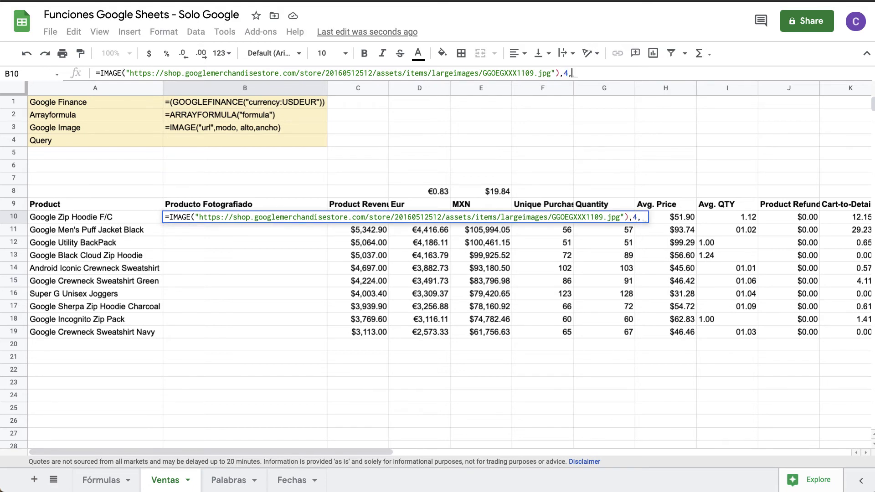
key(BackSpace)
key(BackSpace)
key(BackSpace)
key(BackSpace)
key(BackSpace)
text(,)
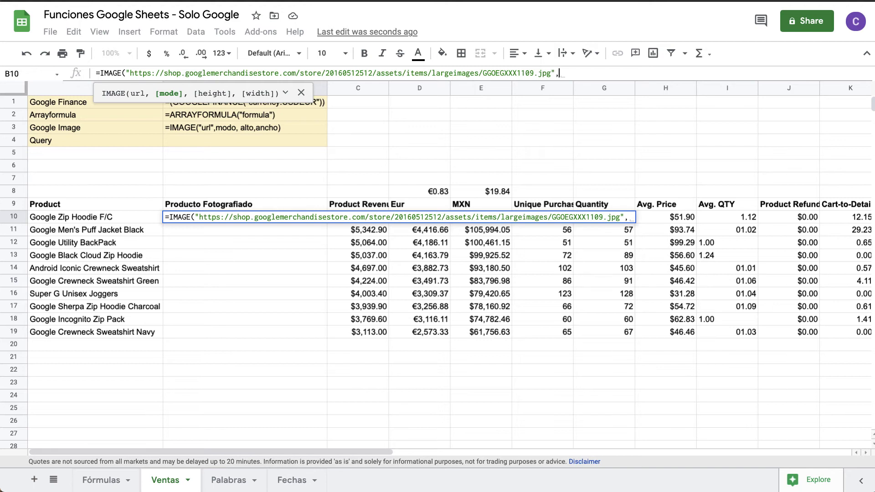
text(1))
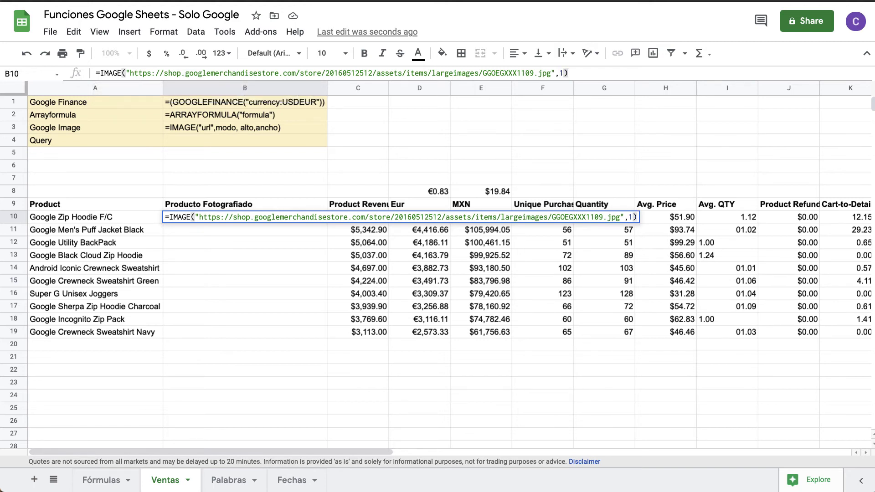
key(Return)
key(Up)
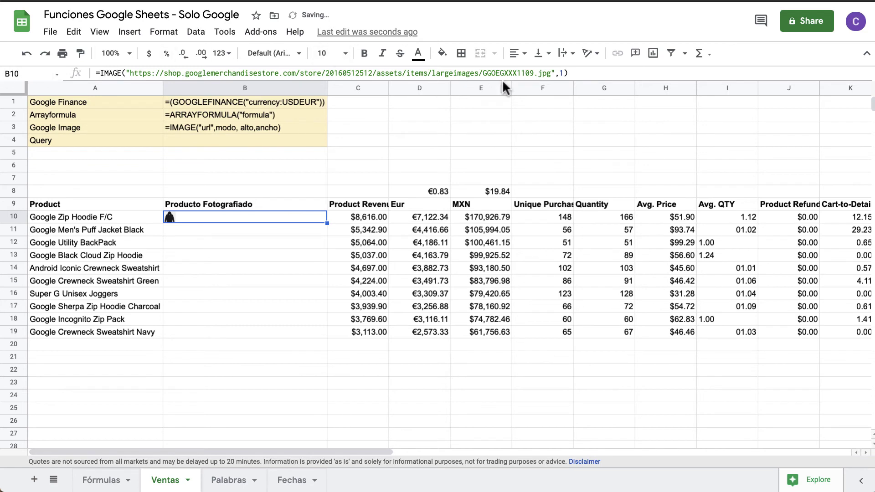
Set the IMAGE mode in B10 to 2 and try it with a taller row 10, undoing the resize.
click(559, 73)
text(2)
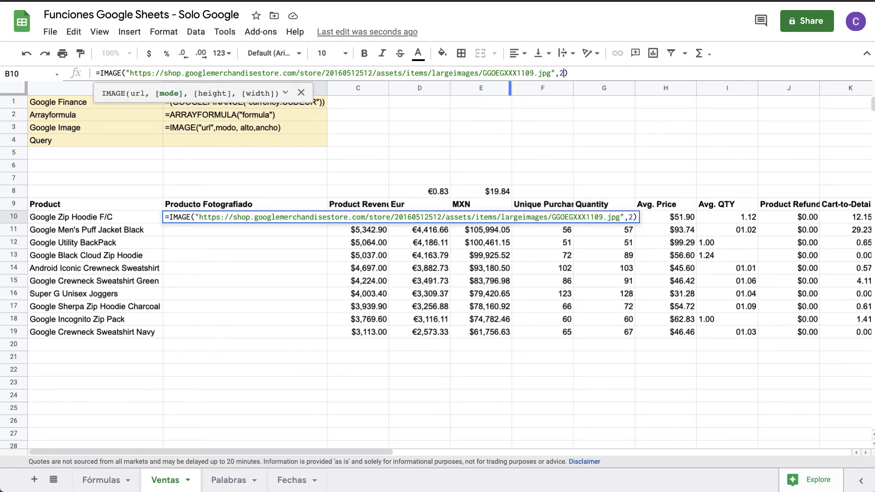
key(Return)
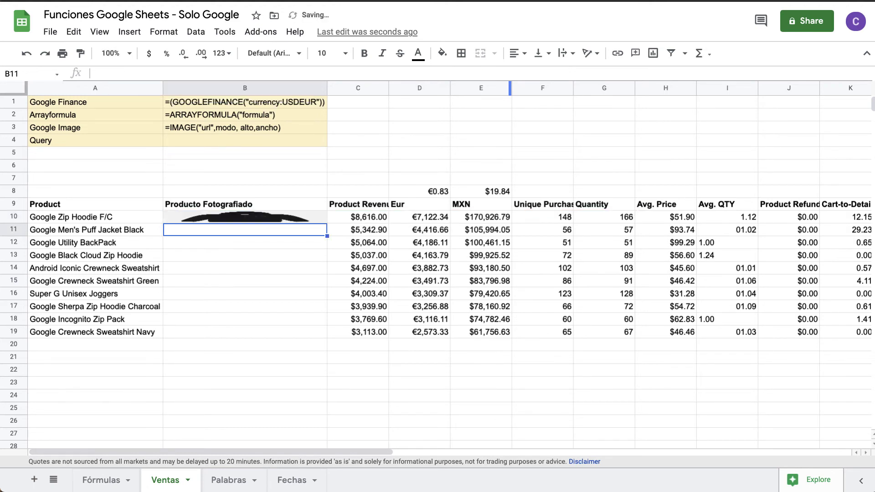
click(275, 221)
drag(14, 223, 15, 263)
key(ctrl+z)
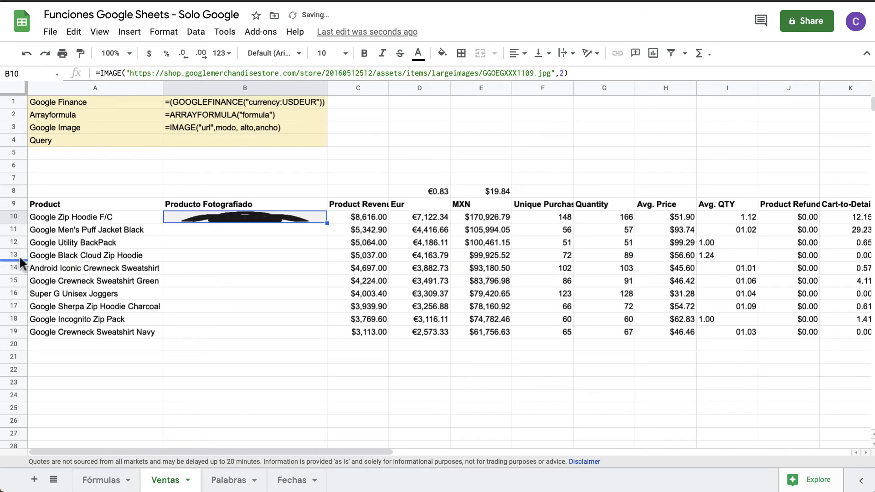
Set the IMAGE mode in B10 to 3, preview it with a much taller row 10, and undo the resize.
click(565, 73)
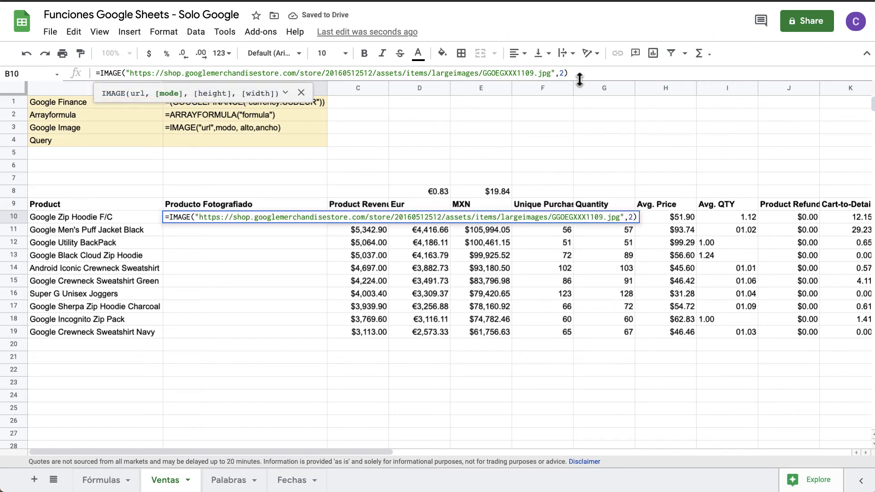
key(BackSpace)
text(3)
key(Return)
click(245, 217)
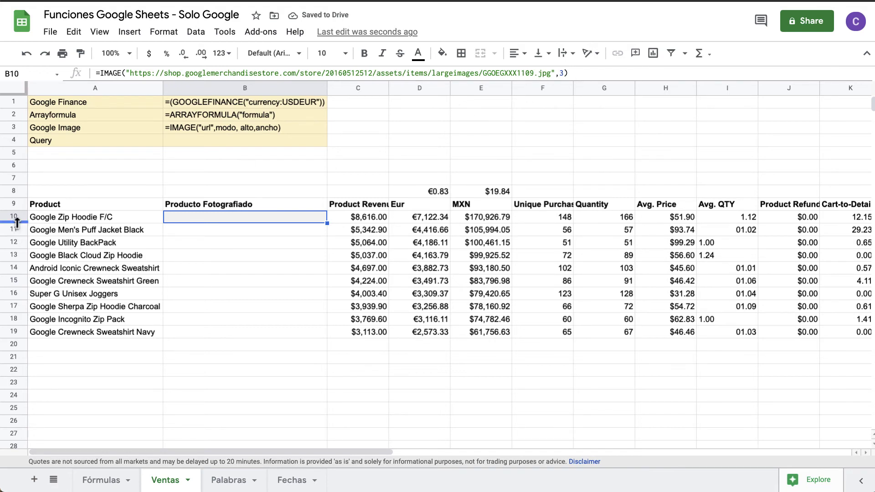
drag(16, 222, 15, 394)
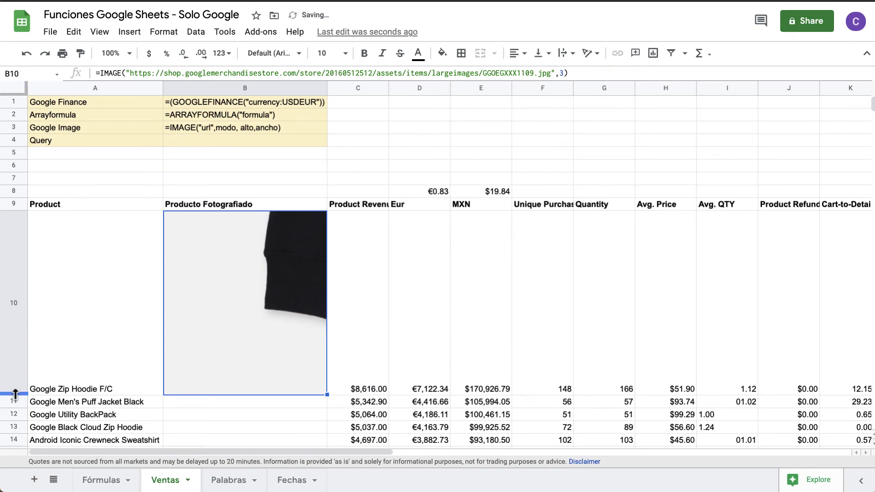
key(ctrl+z)
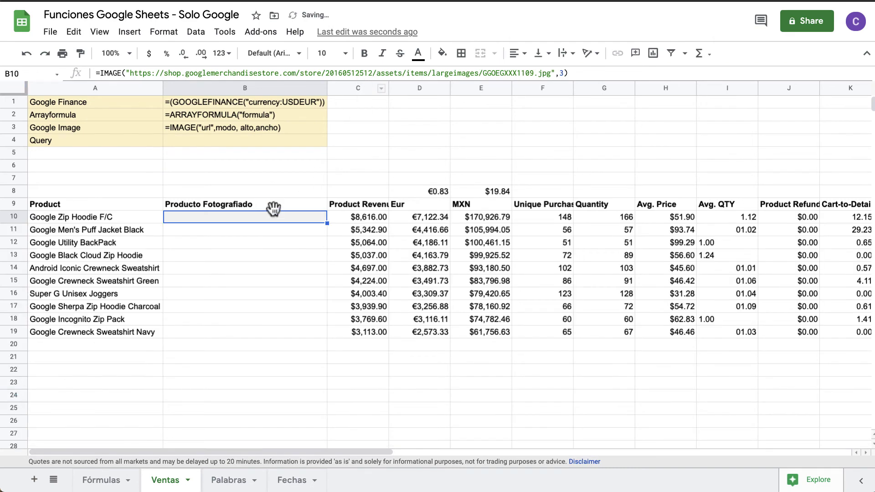
Set the mode argument of the IMAGE formula in B10 to 4 for custom sizing.
click(564, 73)
key(BackSpace)
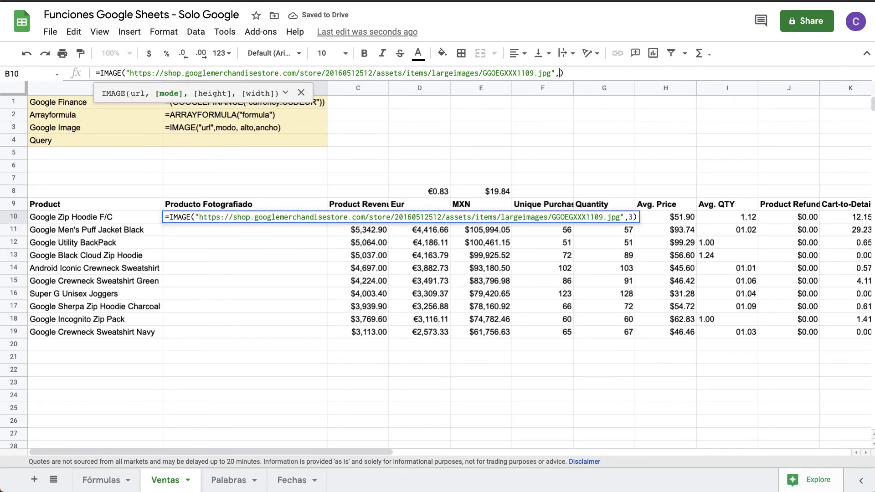
text(4)
key(Return)
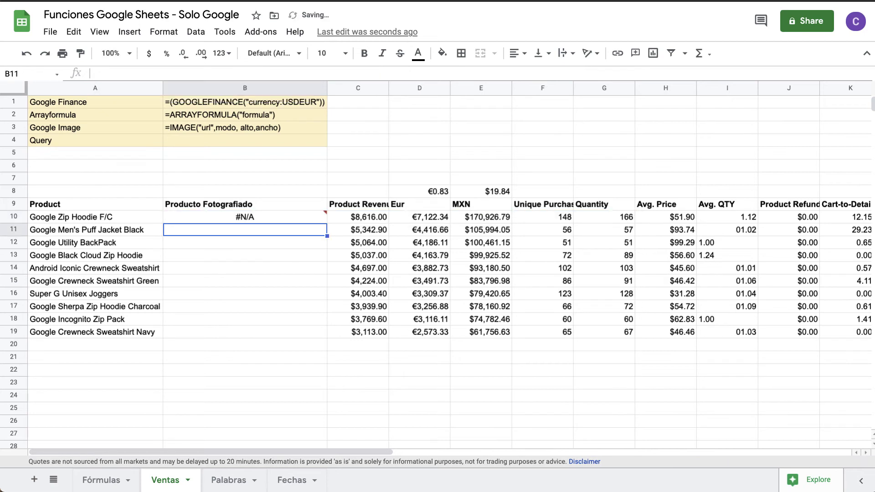
key(Up)
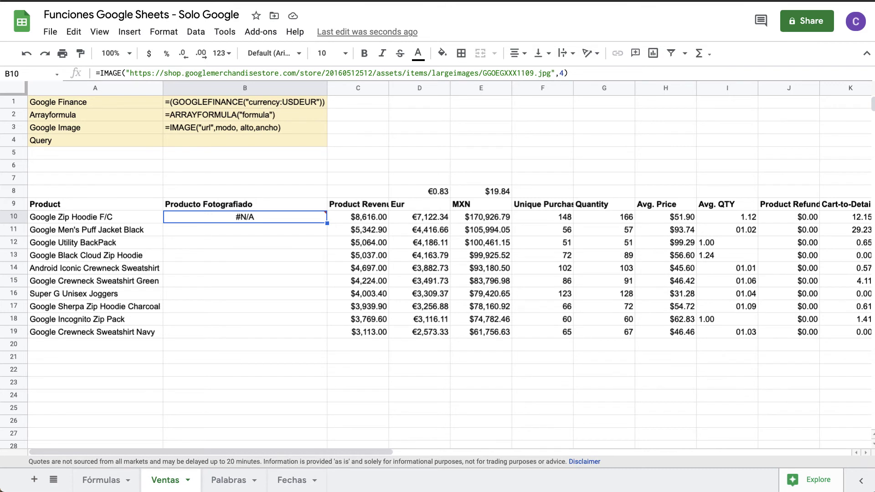
Add a height of 35 and a width of 60 to the IMAGE formula in B10.
click(579, 72)
text(,)
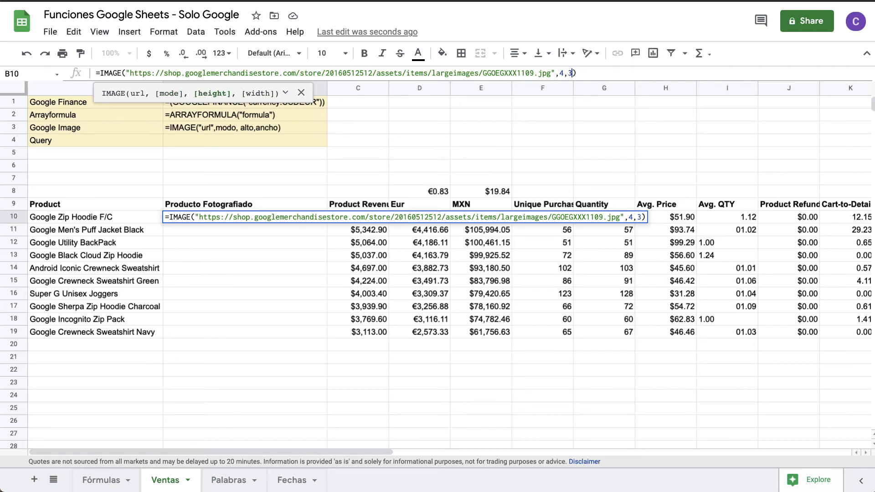
text(35,60)
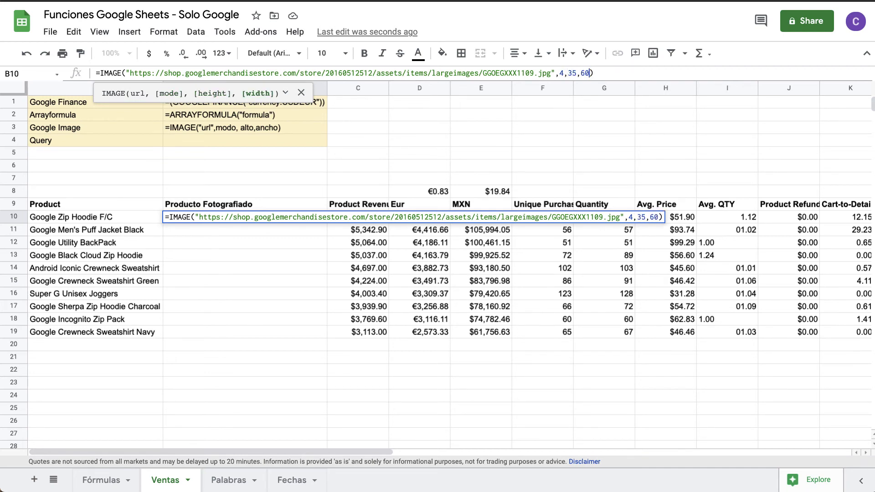
key(Return)
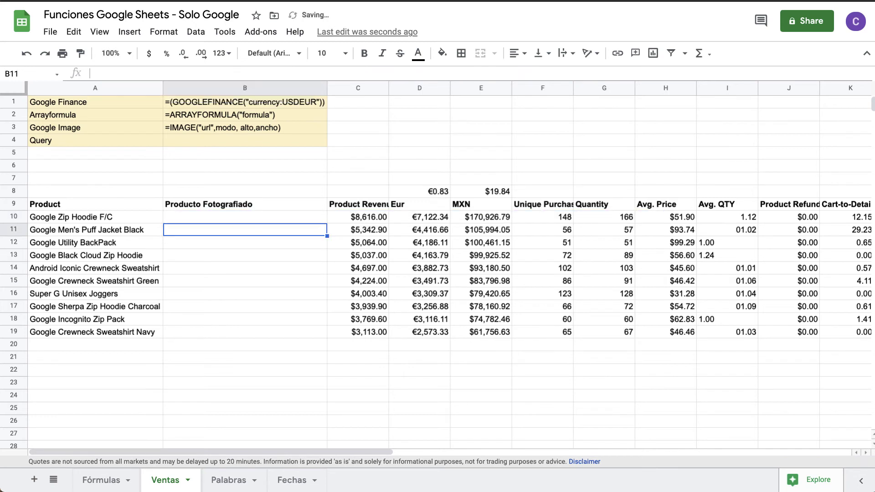
click(245, 217)
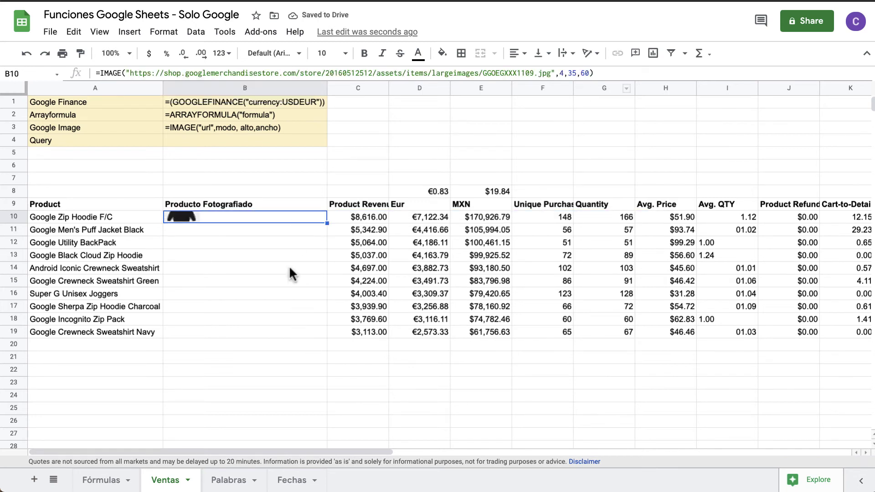
click(301, 356)
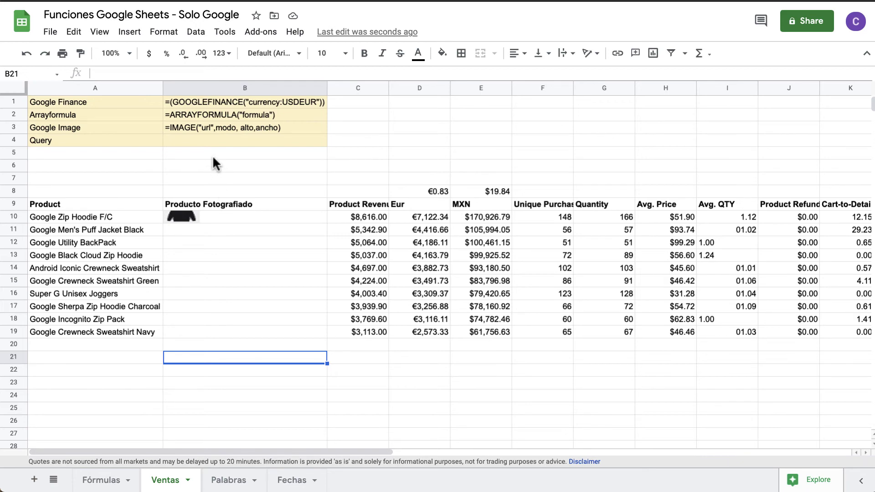
Enter =query(data,query) as plain text in B4, beside the Query label.
scroll(280, 217, right, 5)
scroll(280, 217, left, 5)
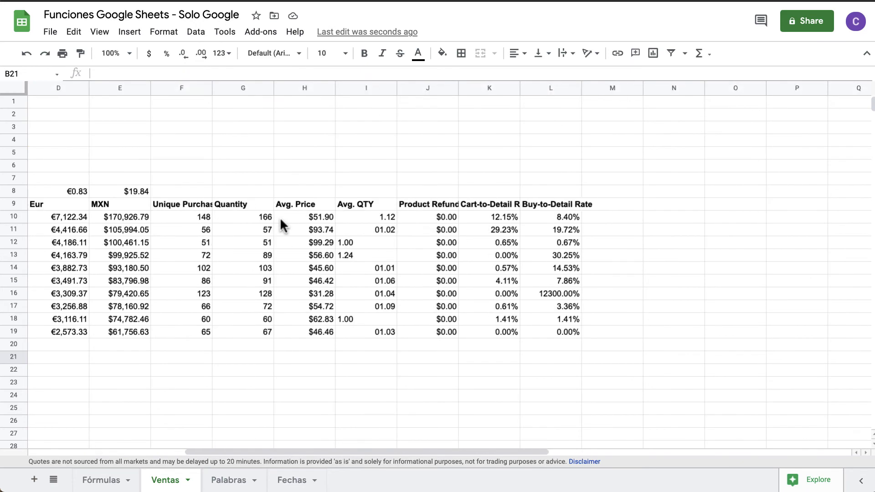
click(192, 139)
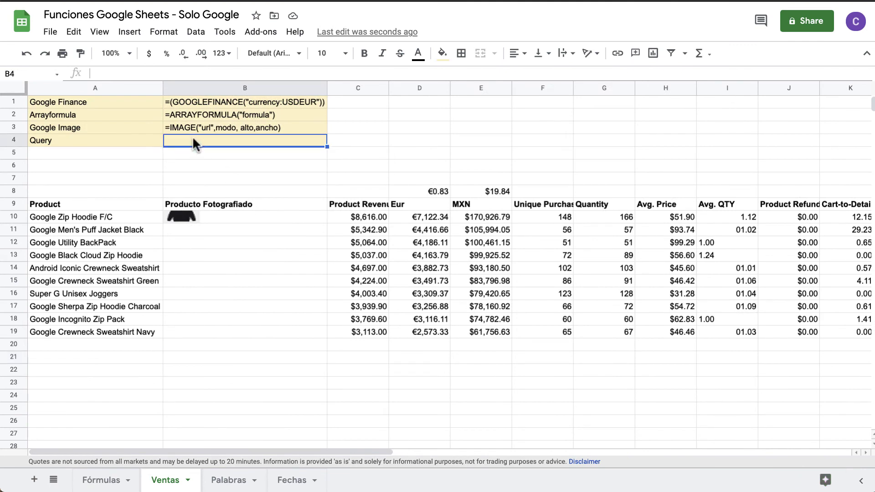
text(=query)
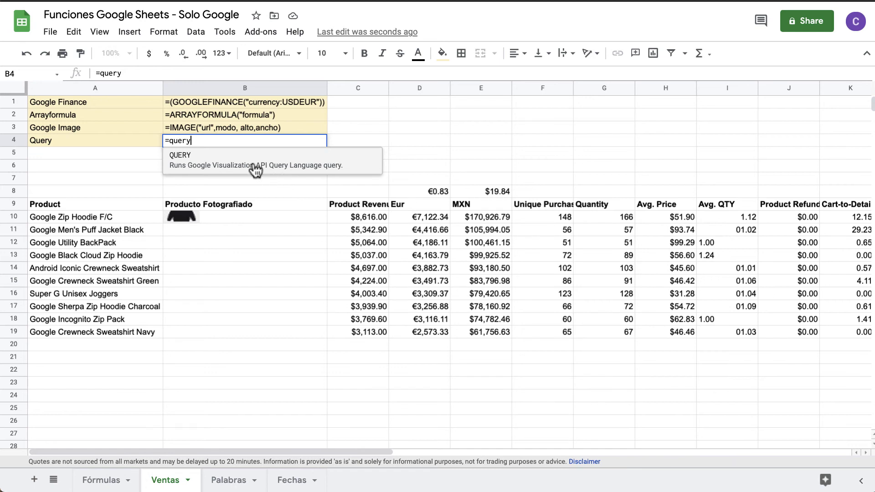
text(()
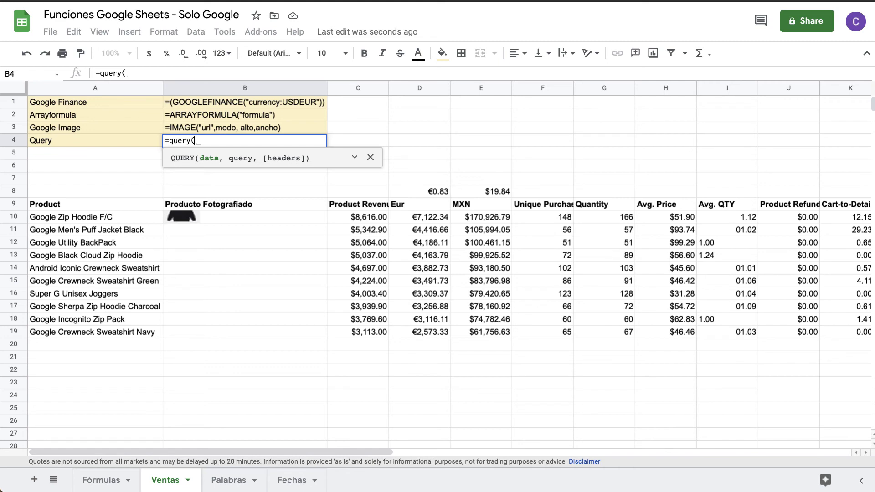
text(data)
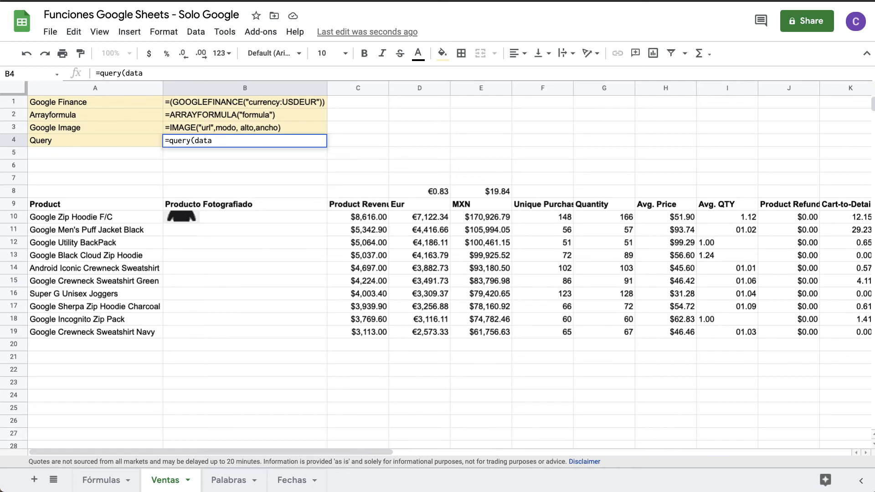
text(,query)
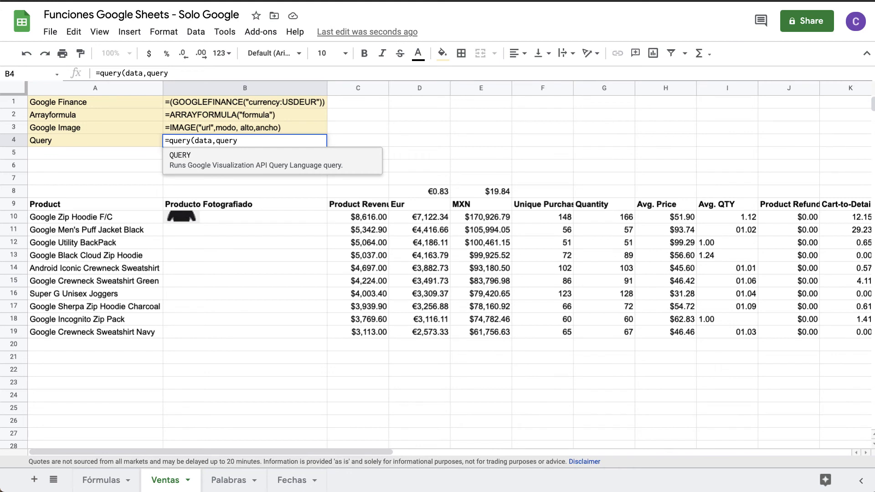
click(96, 73)
text(')
click(205, 77)
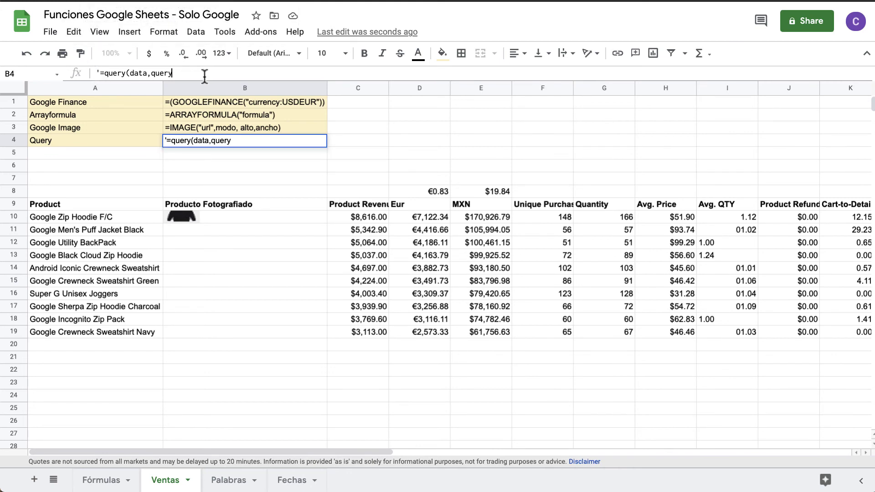
text())
key(Return)
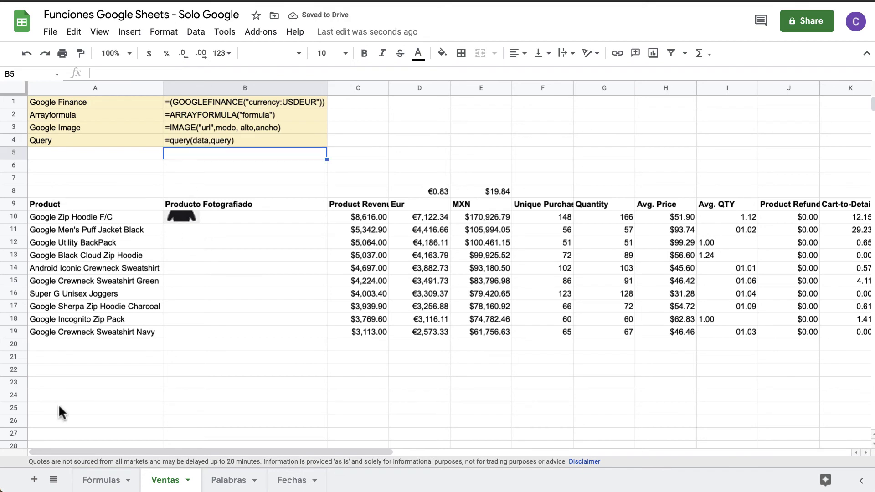
Enter =QUERY(A9:L19,"Select *") in A22, below the sales table.
click(65, 373)
text(=query)
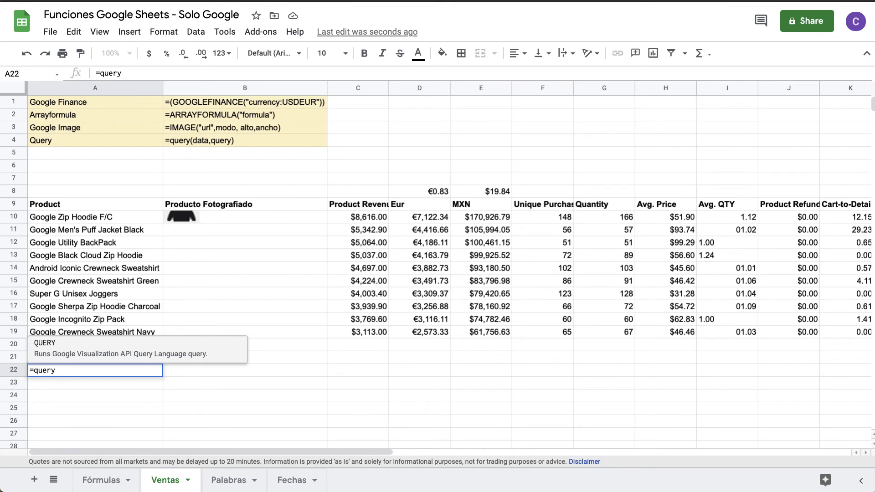
key(Tab)
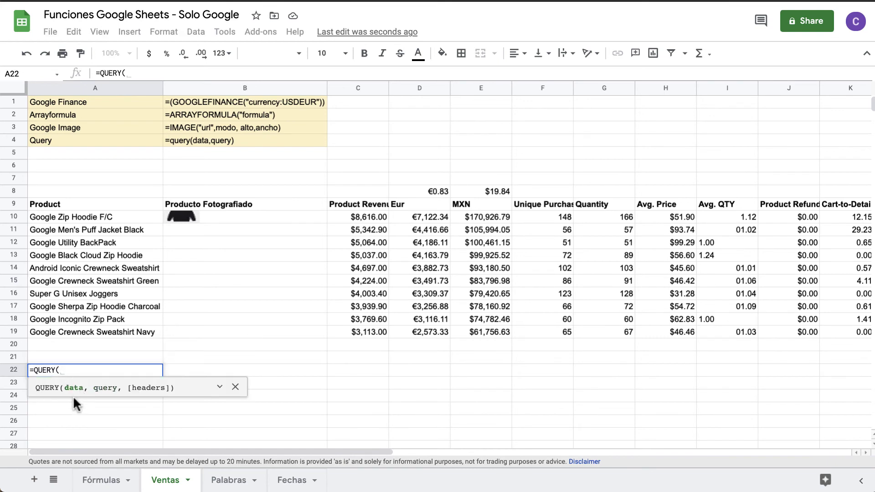
click(58, 202)
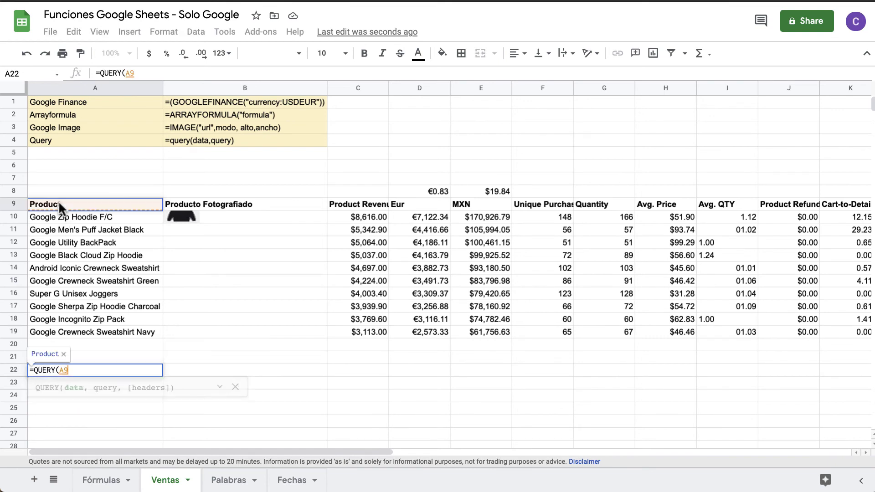
drag(58, 201, 793, 334)
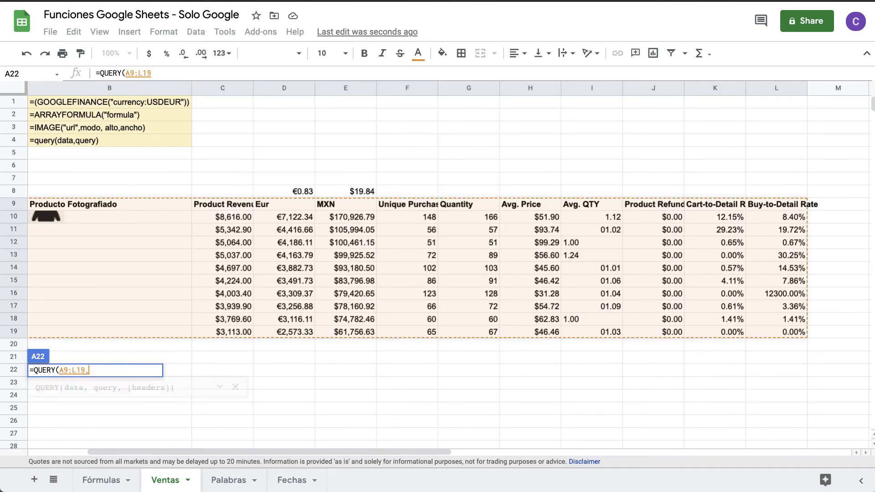
text(,"S)
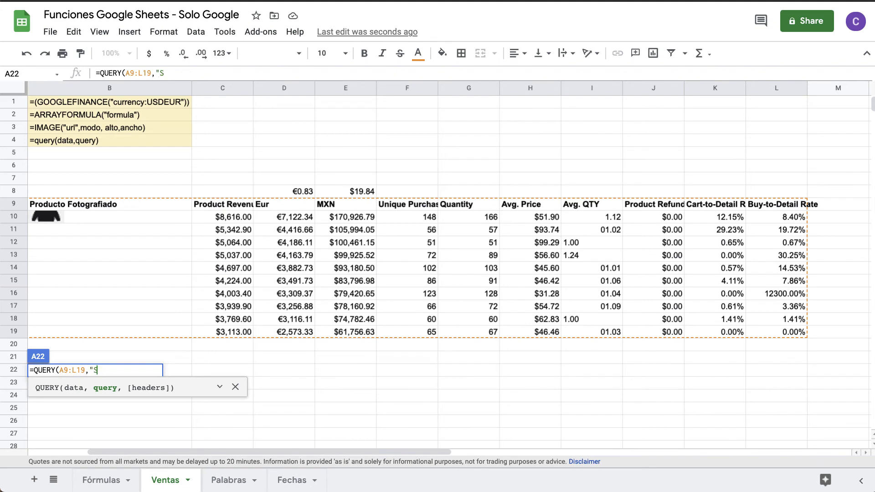
text(elect *"))
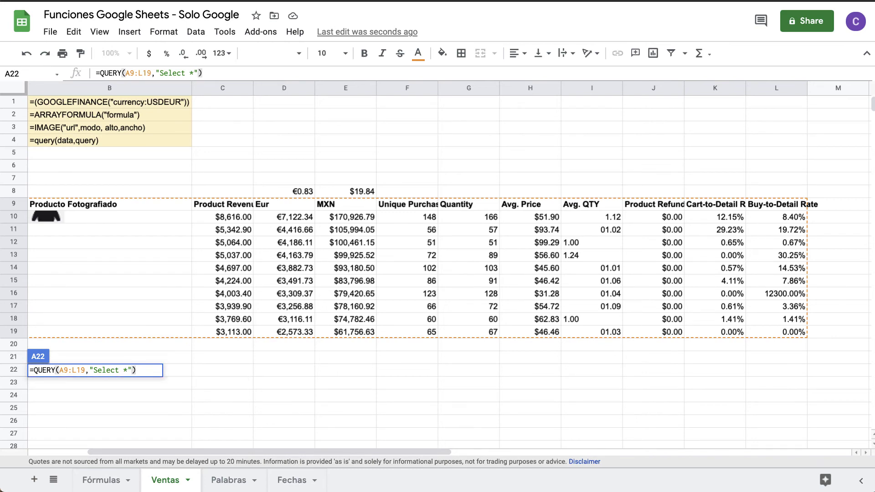
key(Return)
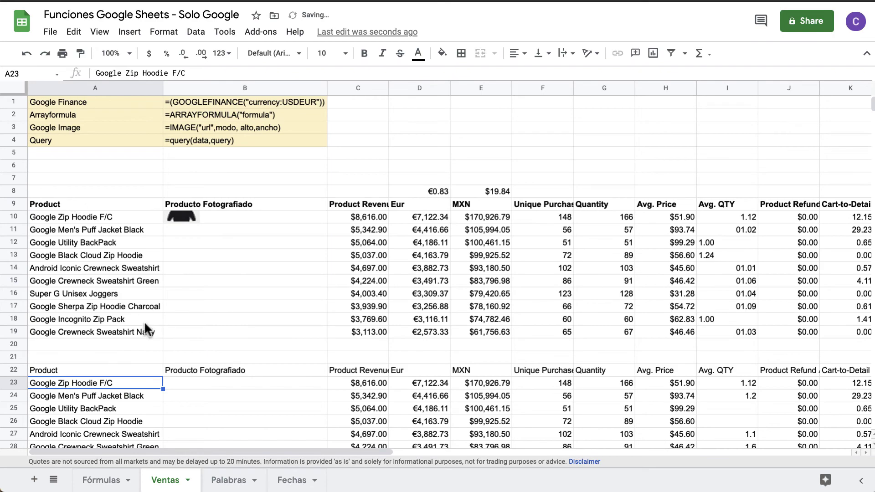
Change the QUERY formula in A22 to return only columns A, D and G with "Select A,D,G".
scroll(144, 321, down, 5)
scroll(144, 321, right, 3)
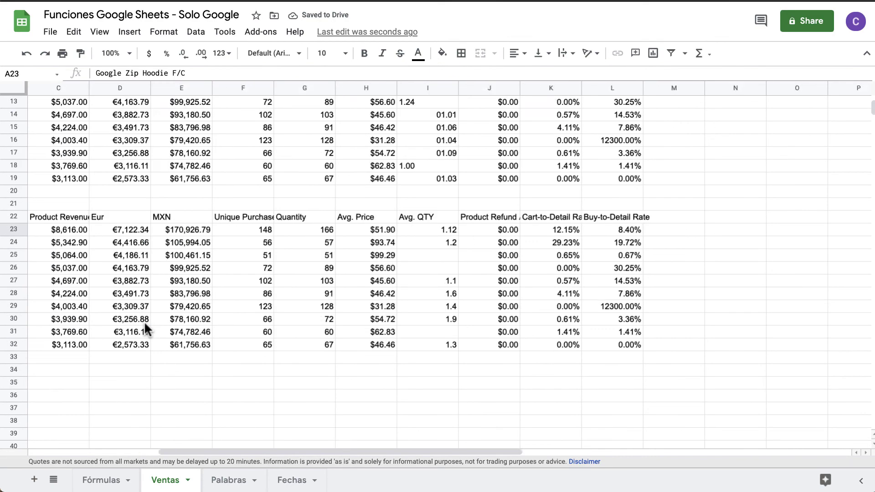
scroll(144, 321, left, 3)
scroll(143, 320, up, 1)
click(100, 238)
scroll(101, 239, up, 1)
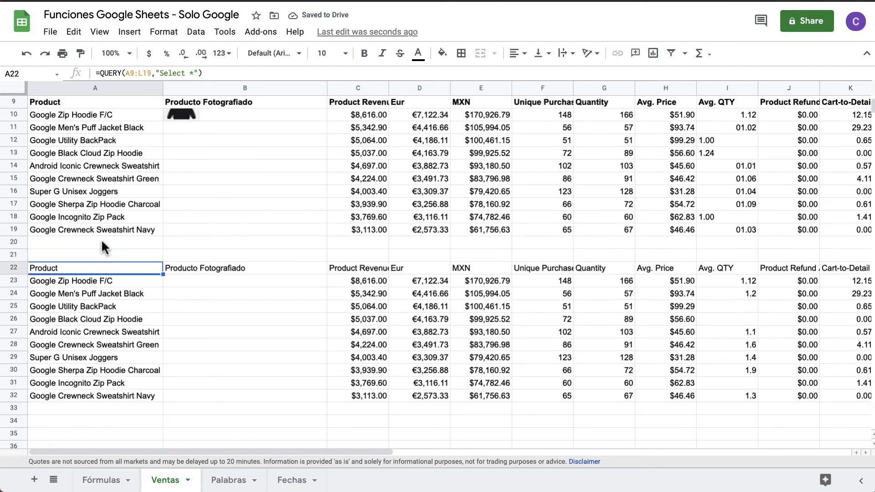
scroll(101, 239, up, 2)
click(195, 73)
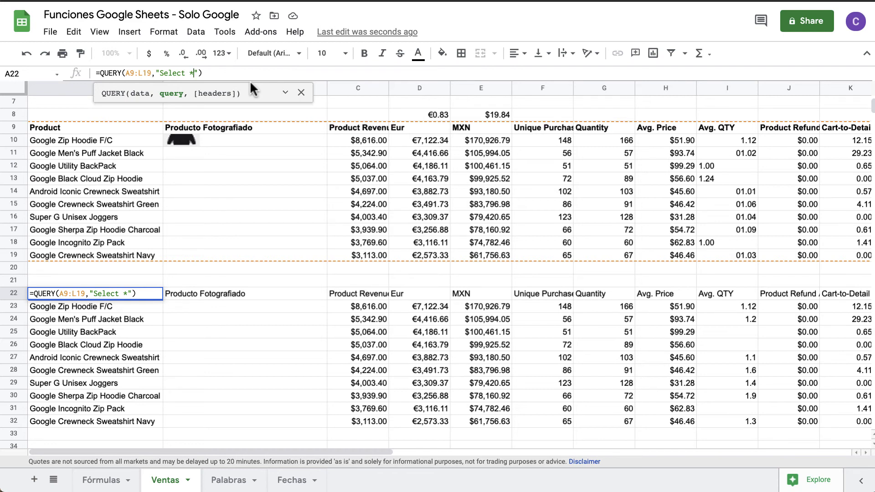
key(BackSpace)
text(A,)
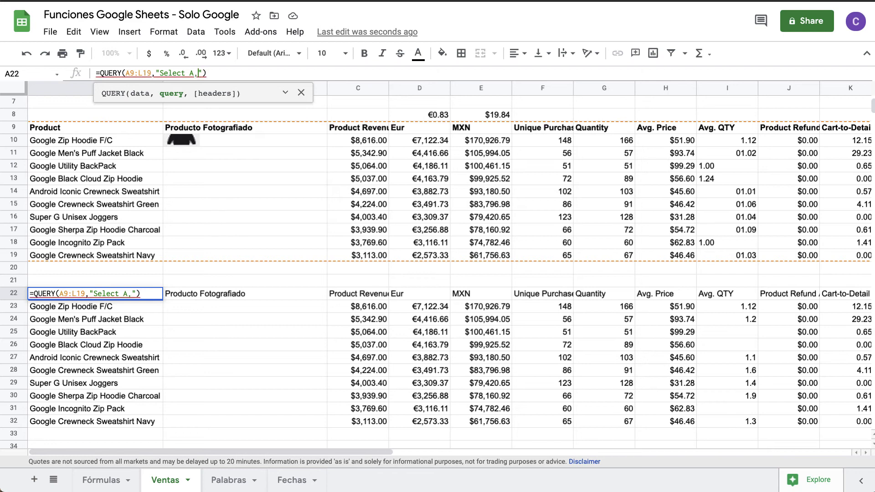
text(D)
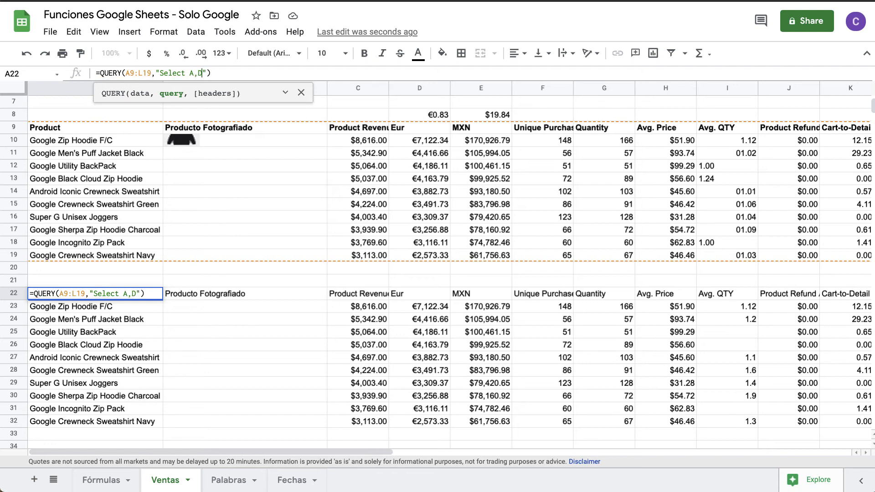
text(,G)
key(Return)
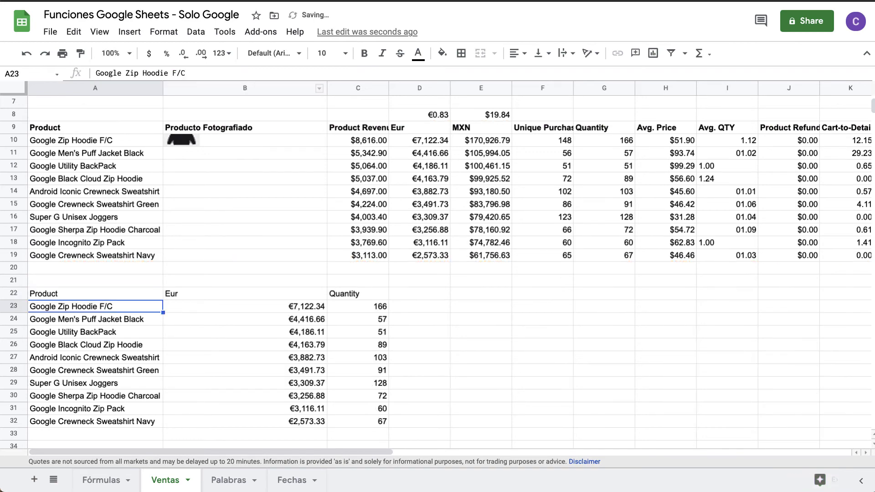
Replace the column list in the A22 query so it reads "Select sum(D)".
key(Up)
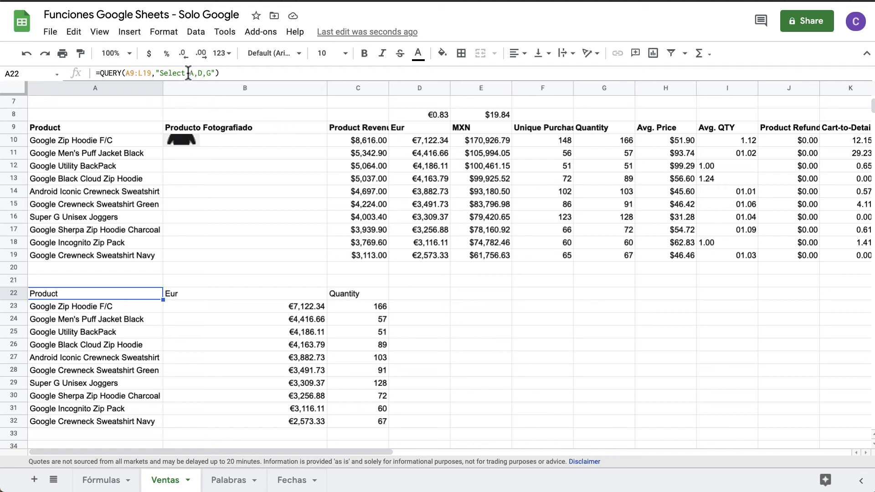
drag(190, 73, 197, 73)
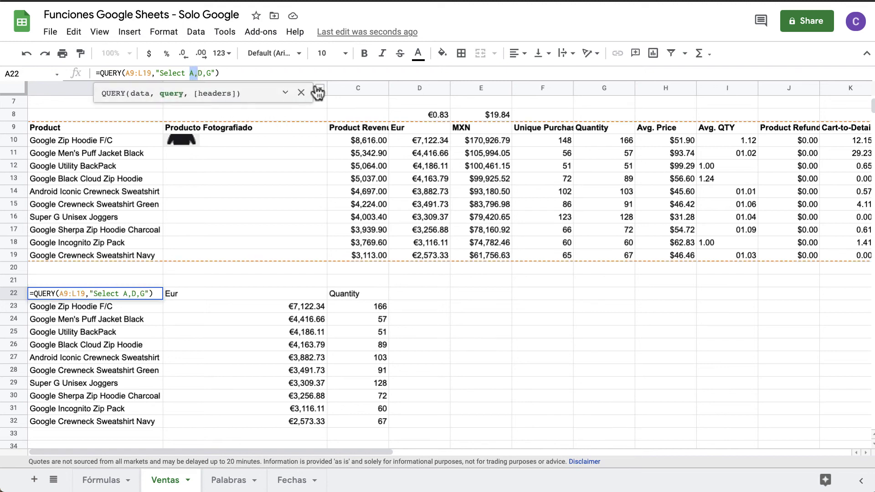
key(BackSpace)
text(sum()
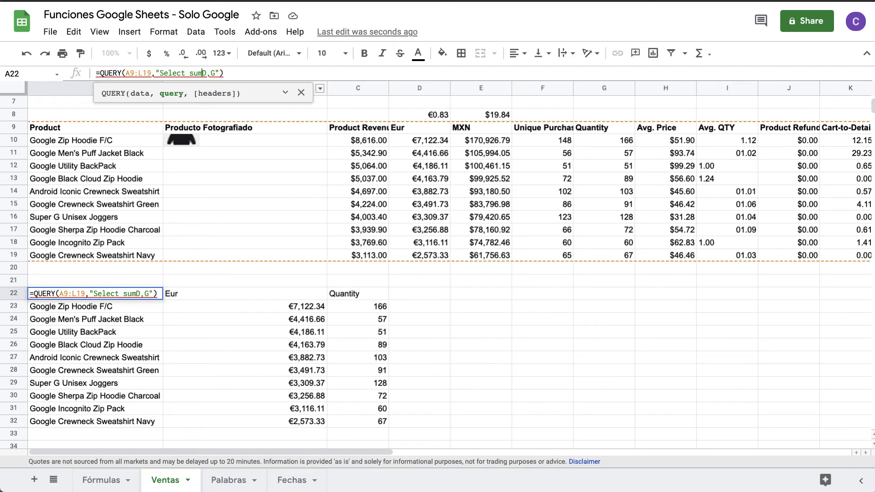
key(Right)
key(Right)
text())
key(BackSpace)
key(BackSpace)
key(Return)
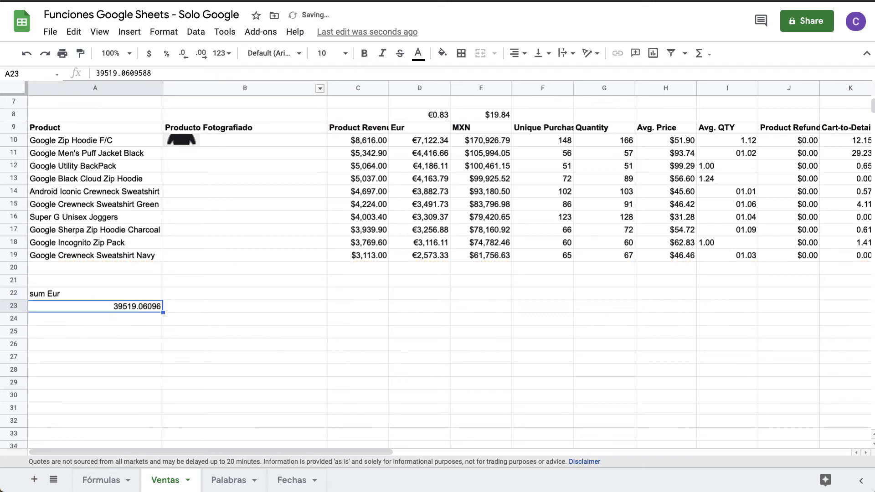
Format the query's sum in A23 as Euro currency.
key(Up)
key(Down)
click(222, 53)
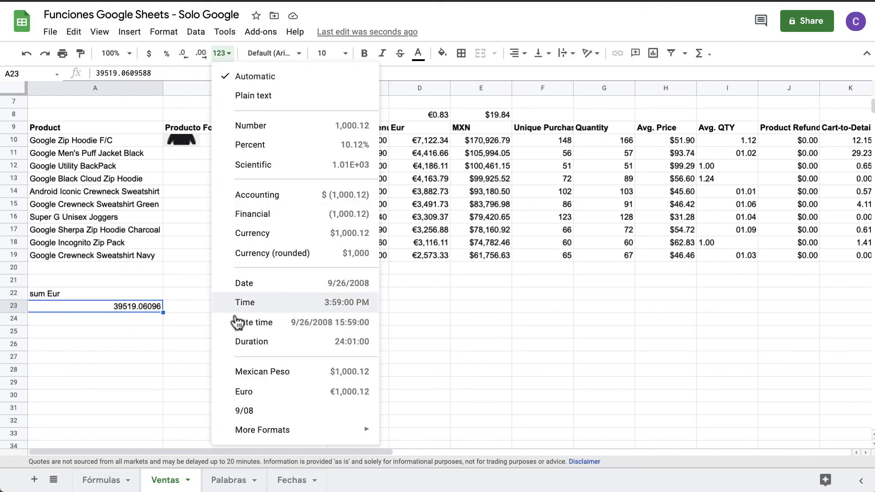
click(263, 395)
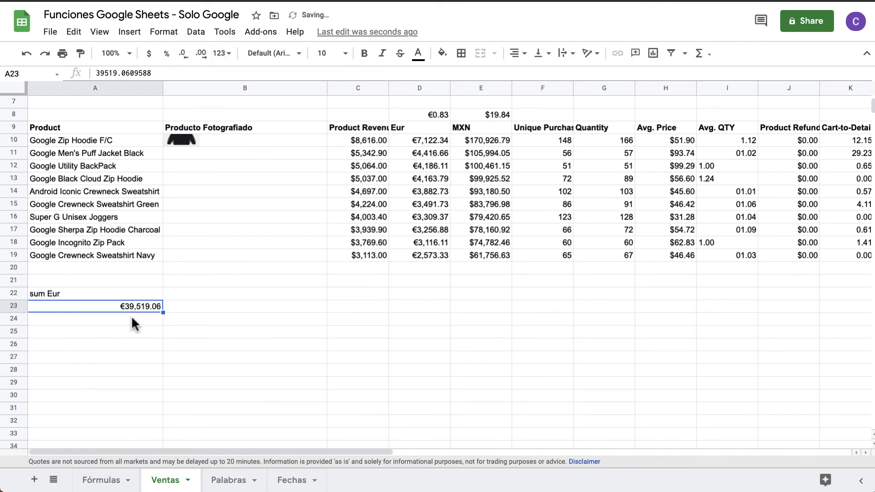
Check the sum of the Eur values in D10:D19 with the selection summary.
drag(438, 140, 433, 256)
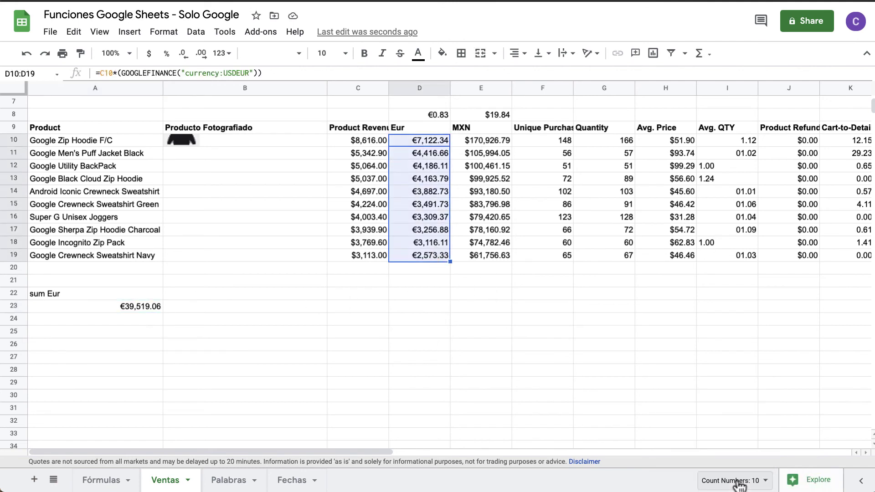
click(737, 481)
click(721, 381)
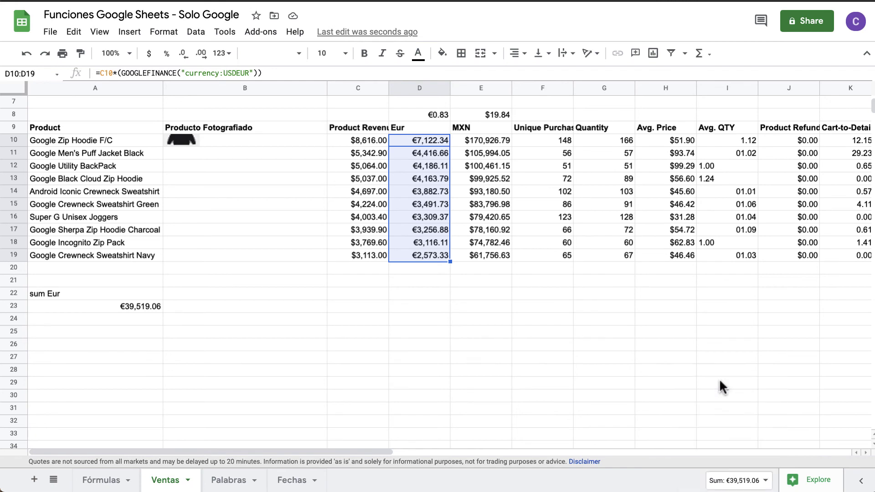
Total the Eur column in D20 with =SUM(D10:D19).
click(443, 272)
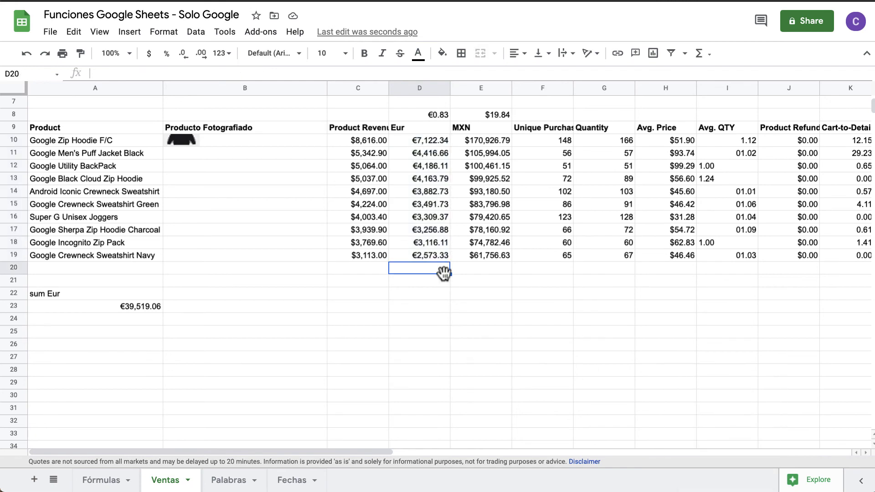
text(=SUM(D10:D19))
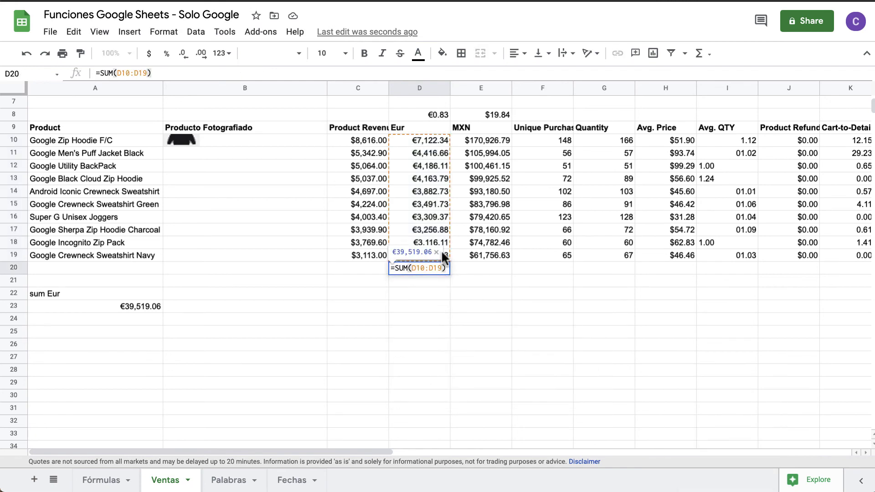
key(Return)
key(Up)
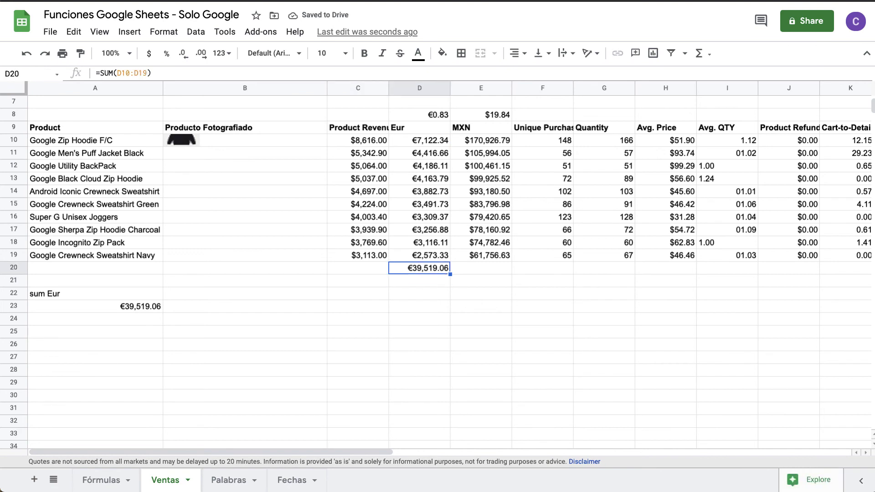
Shorten the data range of the QUERY formula in A22 to A9:L18.
key(Down)
key(Left)
key(Left)
key(Left)
key(Down)
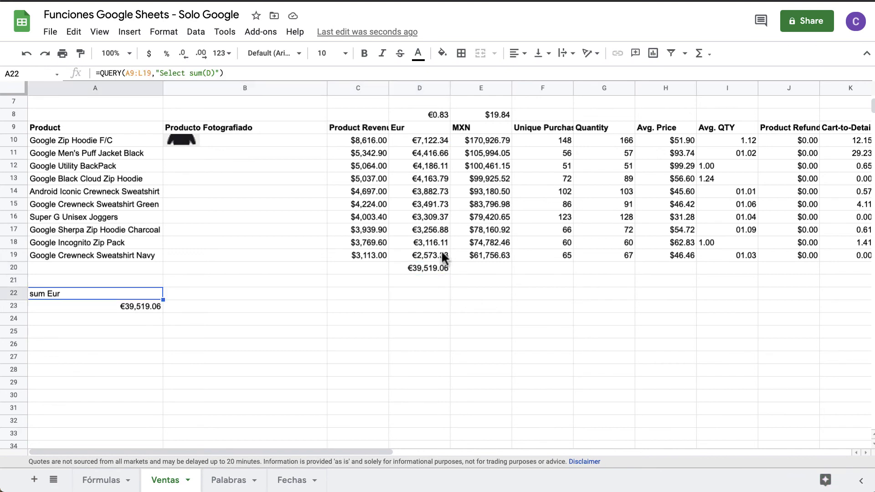
click(151, 72)
key(BackSpace)
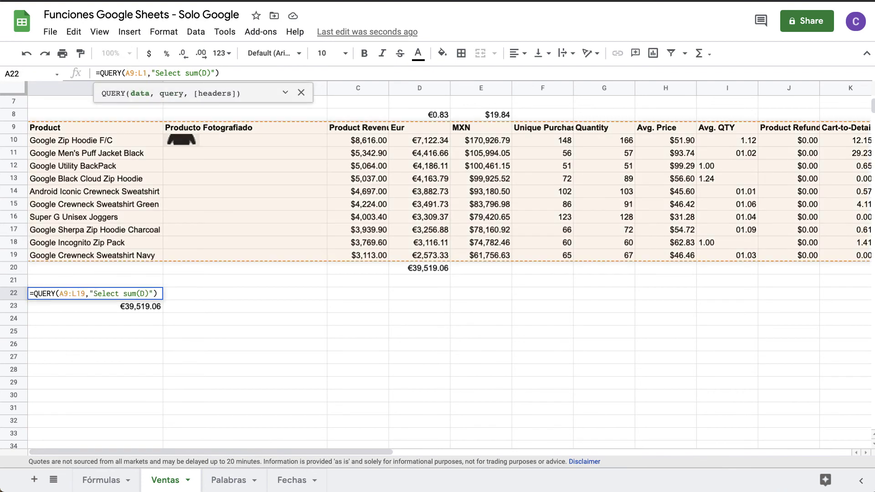
text(8)
key(Return)
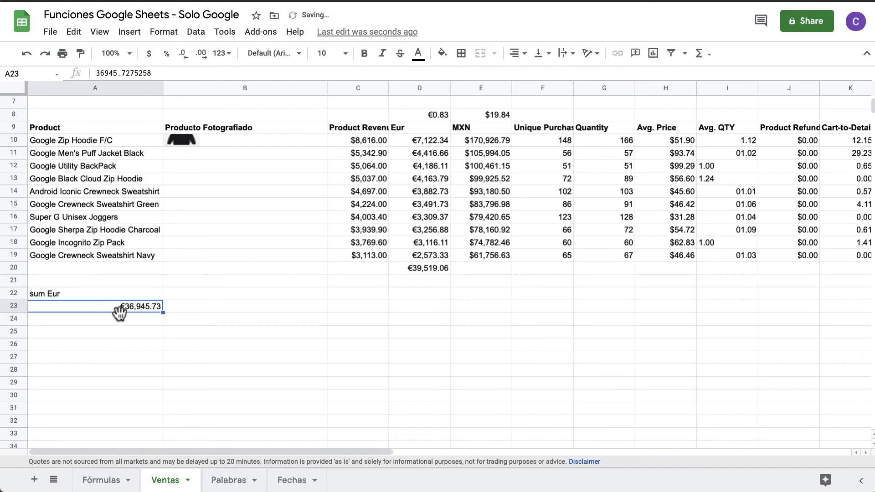
Shorten the SUM range in D20 to D10:D18 to match the query's rows.
click(420, 265)
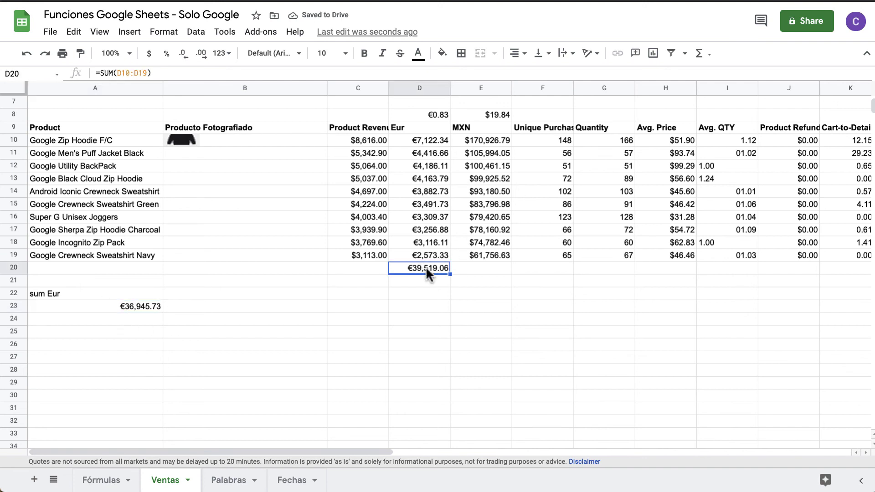
double_click(441, 268)
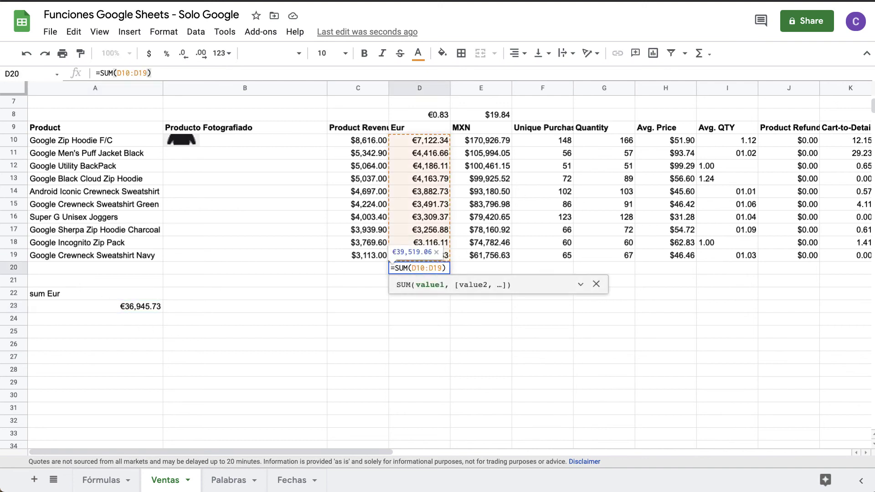
key(BackSpace)
text(8)
key(Return)
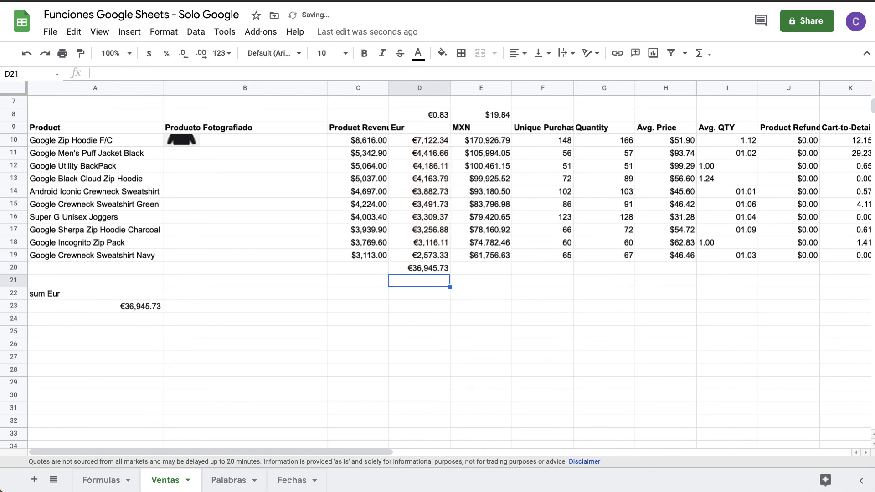
Open the Fechas sheet and examine the first entries of the Day Index and Users columns.
scroll(239, 235, up, 3)
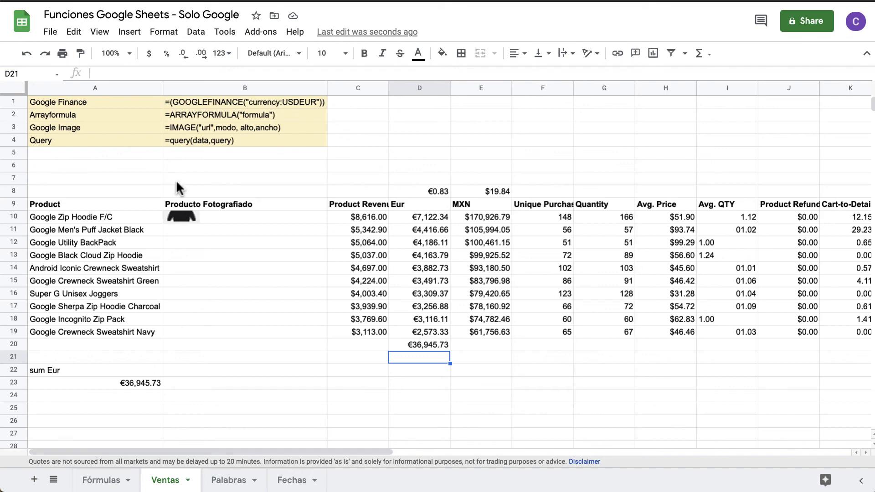
click(231, 480)
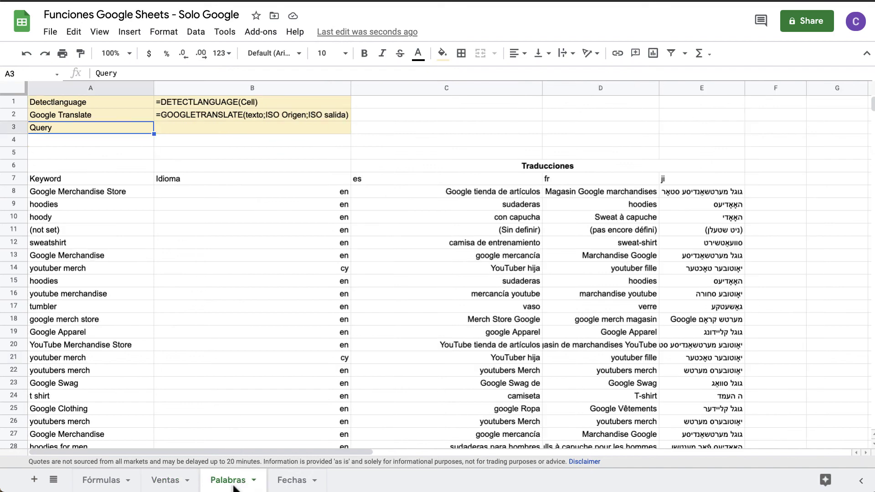
click(294, 483)
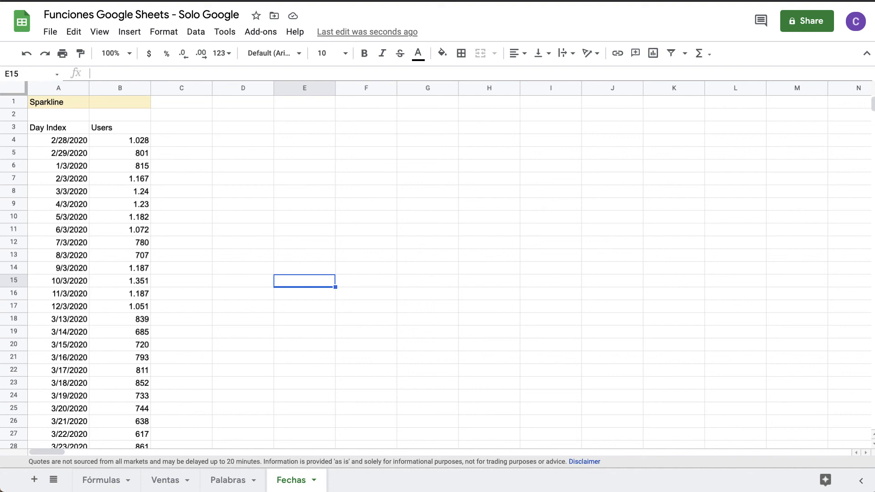
click(59, 145)
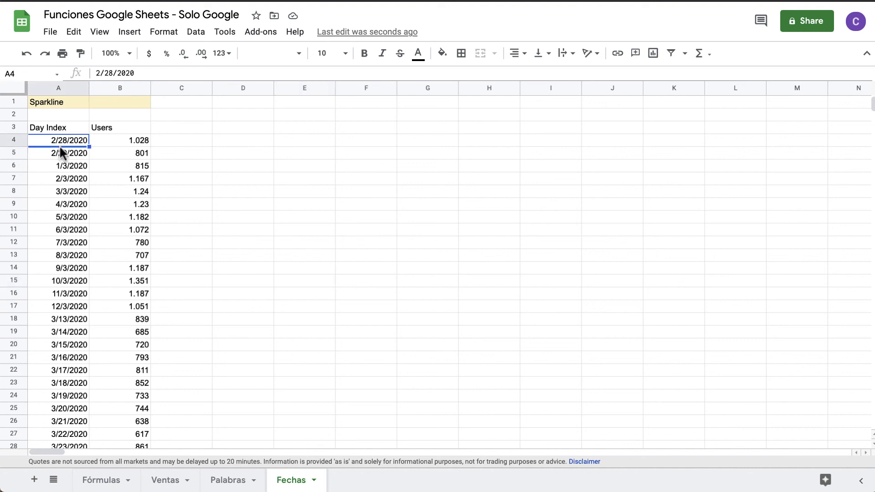
click(138, 145)
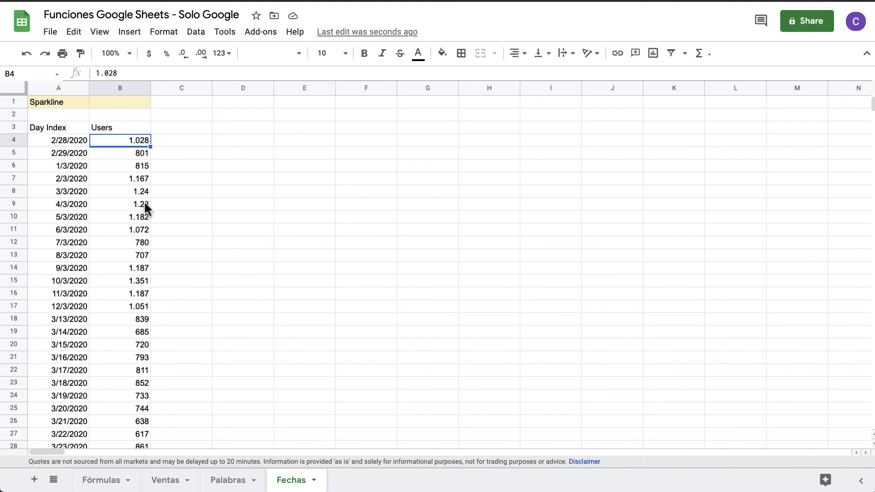
Chart the Users values in C3 with =SPARKLINE(B4:B) and widen column C to about five times its width.
scroll(184, 142, down, 10)
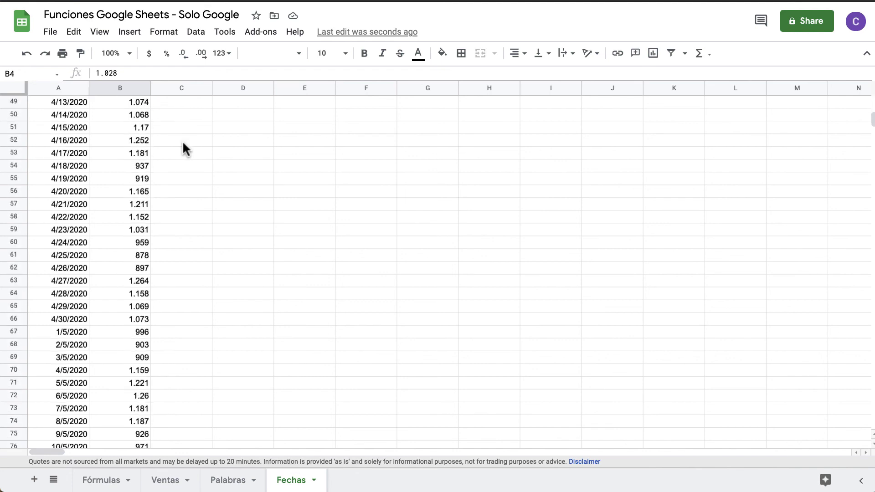
scroll(184, 145, up, 10)
click(181, 125)
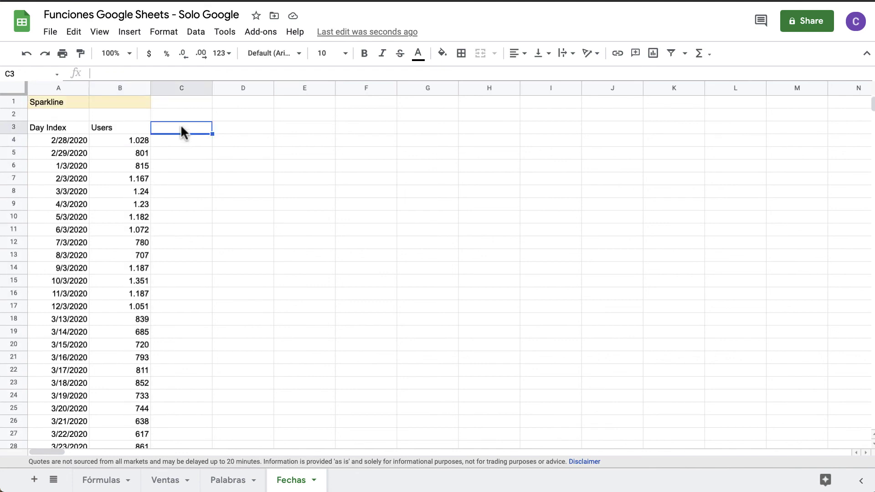
text(=spar)
key(Tab)
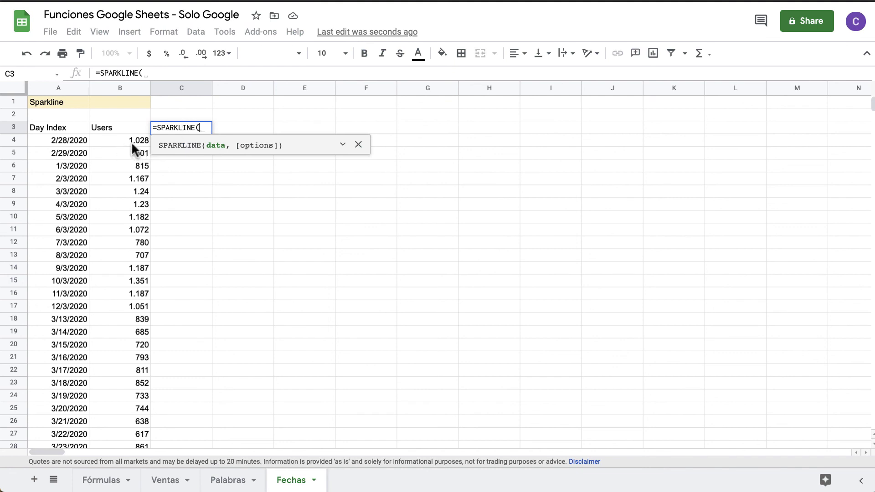
text(A)
key(BackSpace)
text(B4:B))
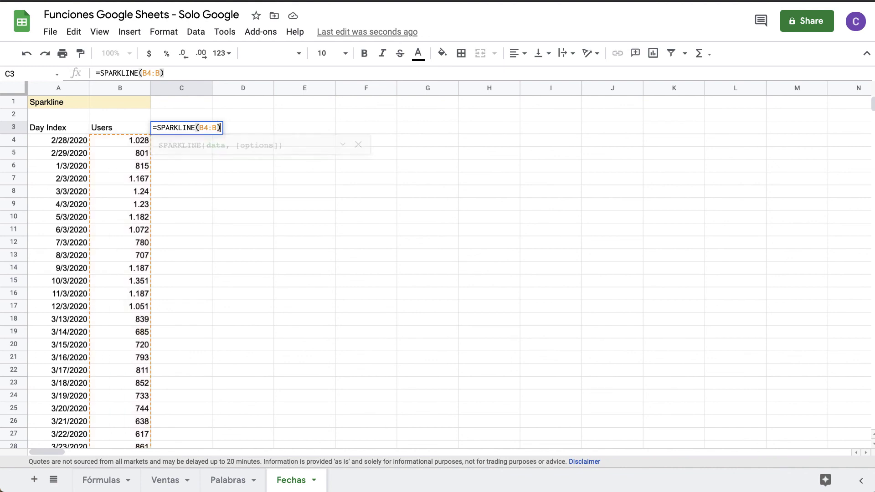
key(Return)
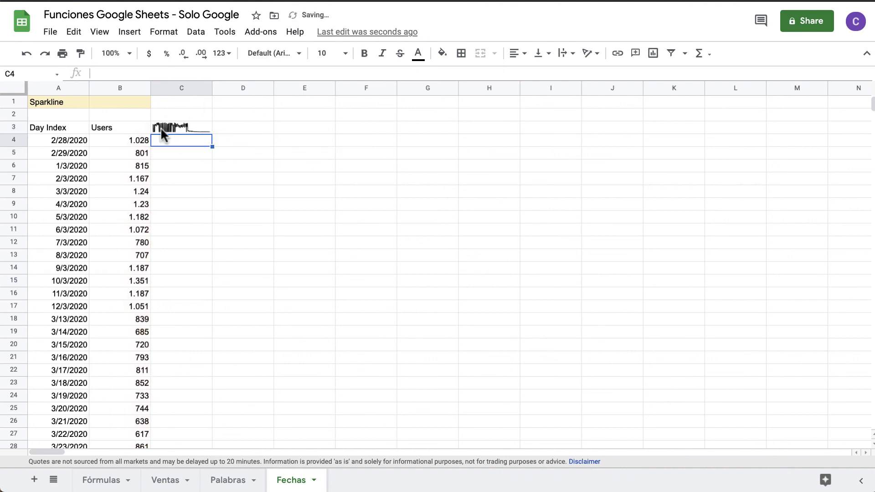
click(180, 128)
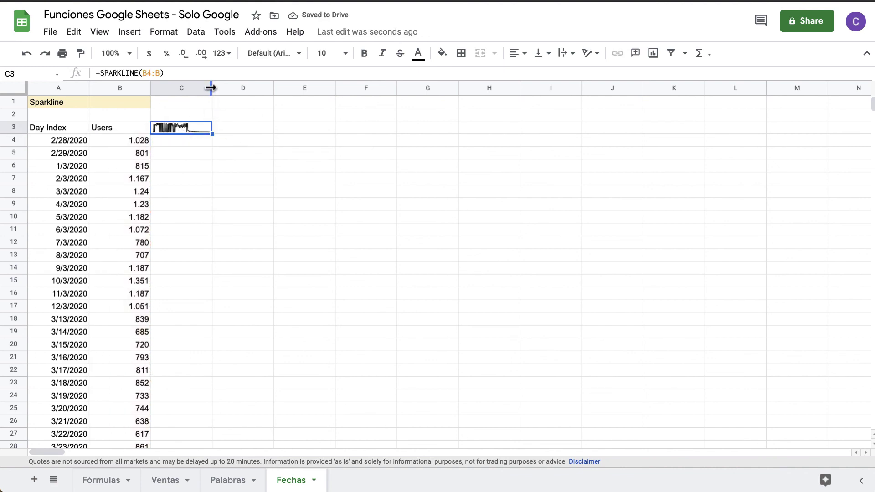
drag(212, 89, 470, 89)
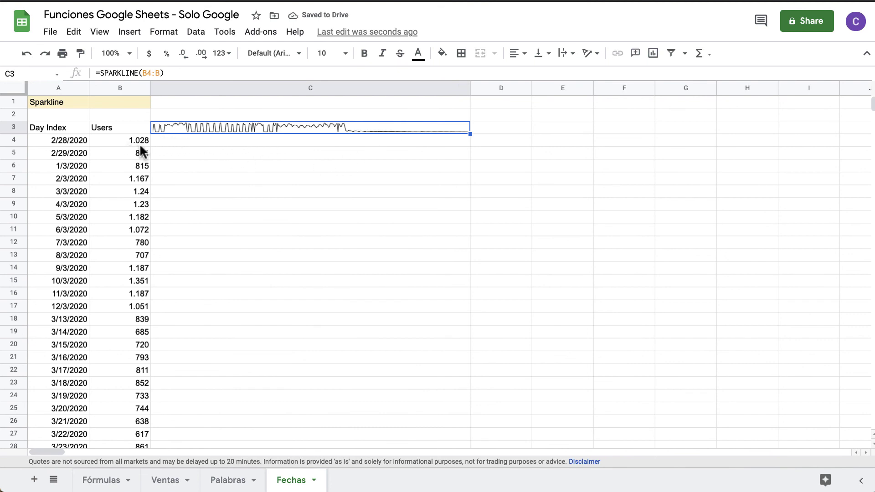
Insert a line chart of the Users data in B3:B370 and close the chart editor.
click(54, 127)
click(109, 125)
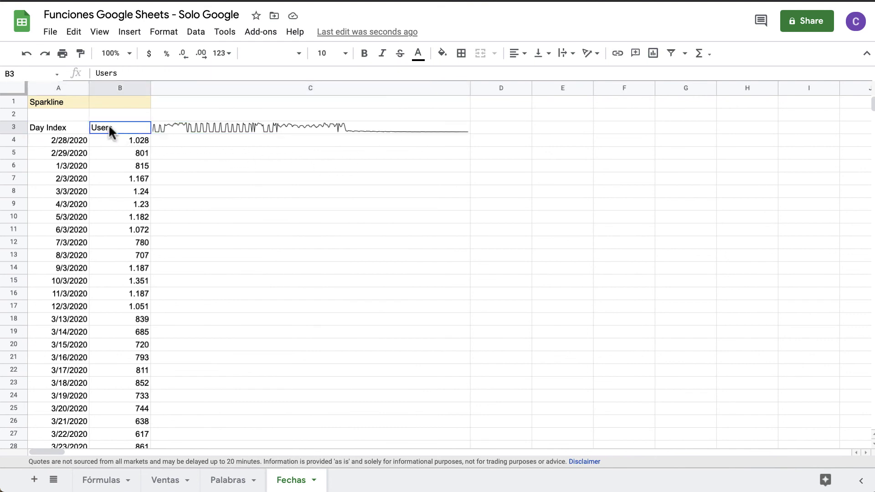
key(ctrl+shift+Down)
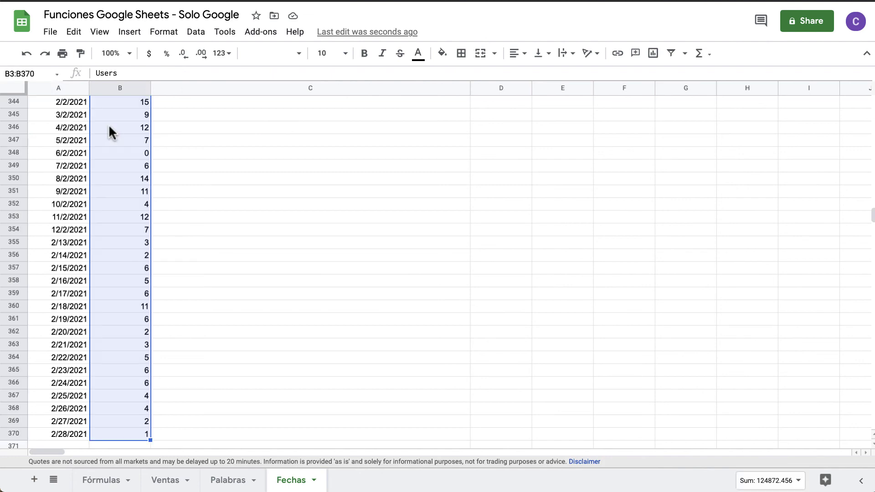
click(129, 32)
click(175, 206)
scroll(182, 201, up, 20)
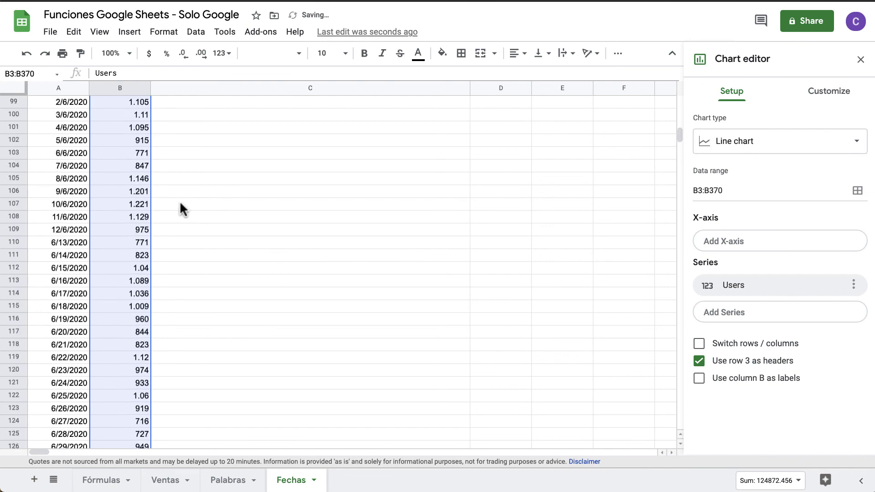
scroll(179, 201, up, 10)
scroll(177, 202, down, 12)
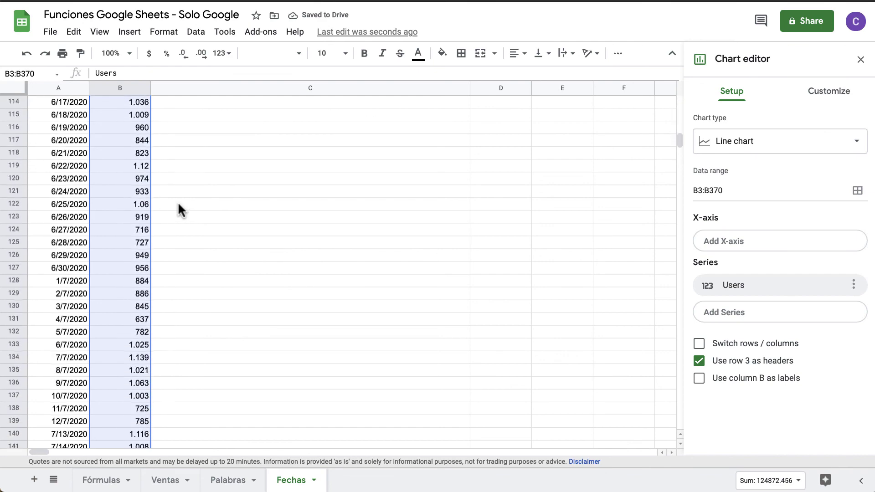
scroll(177, 201, up, 12)
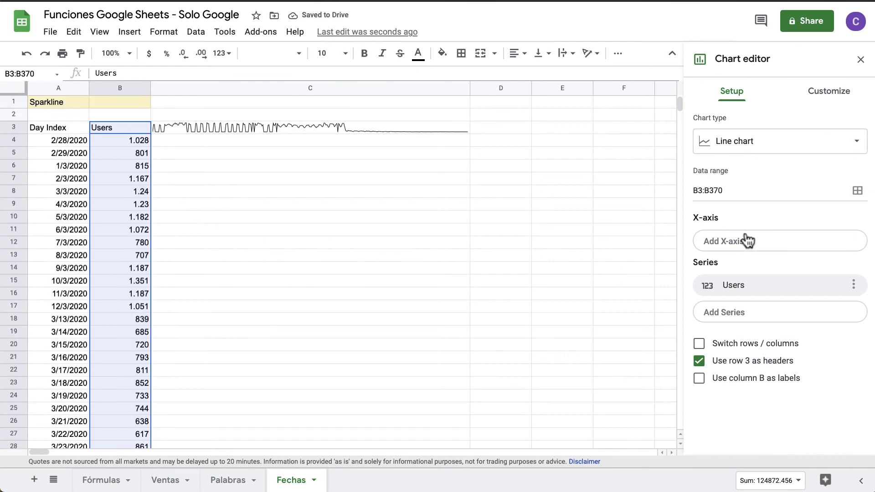
scroll(286, 251, down, 18)
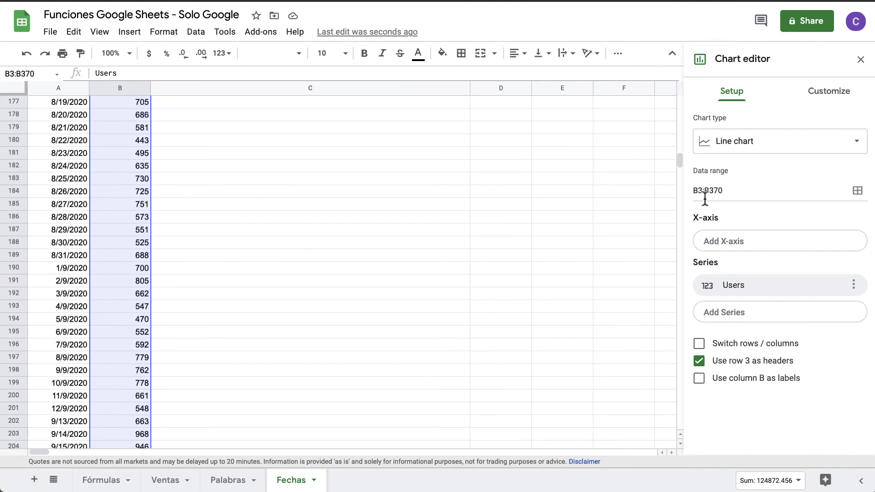
drag(680, 163, 673, 66)
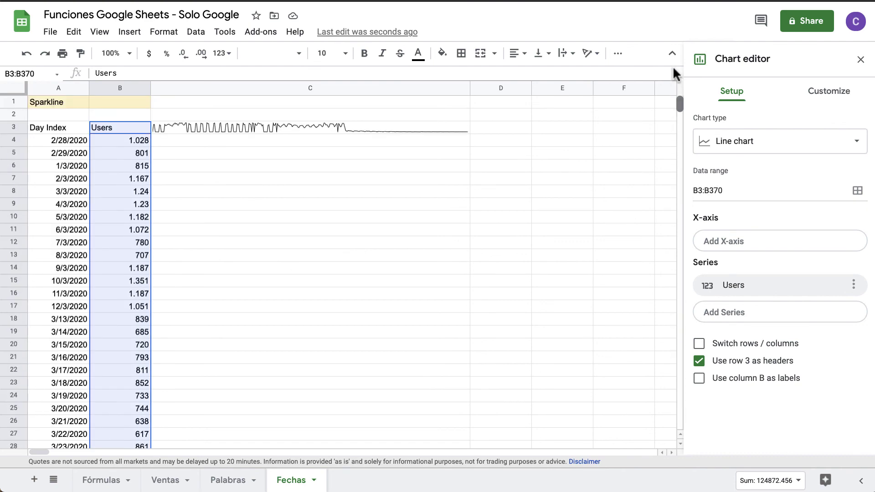
click(862, 59)
Insert a line chart from the whole Users column for comparison with the sparkline, and delete it after repositioning it.
click(116, 86)
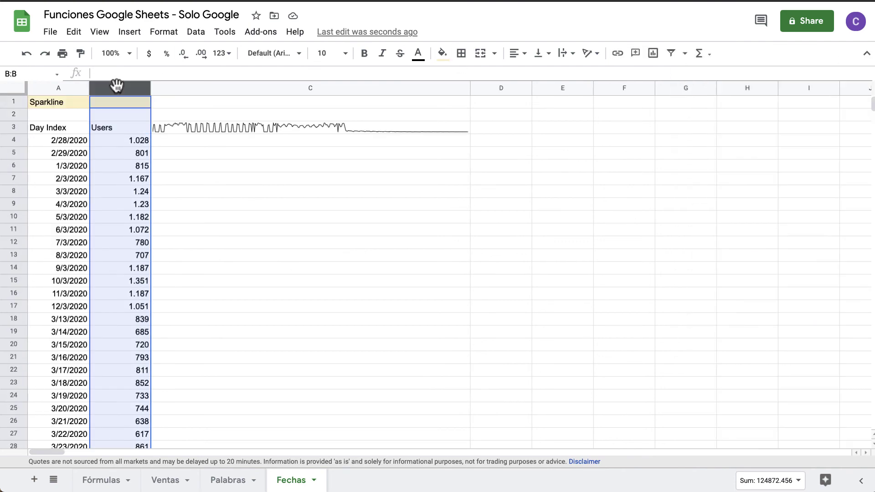
click(130, 32)
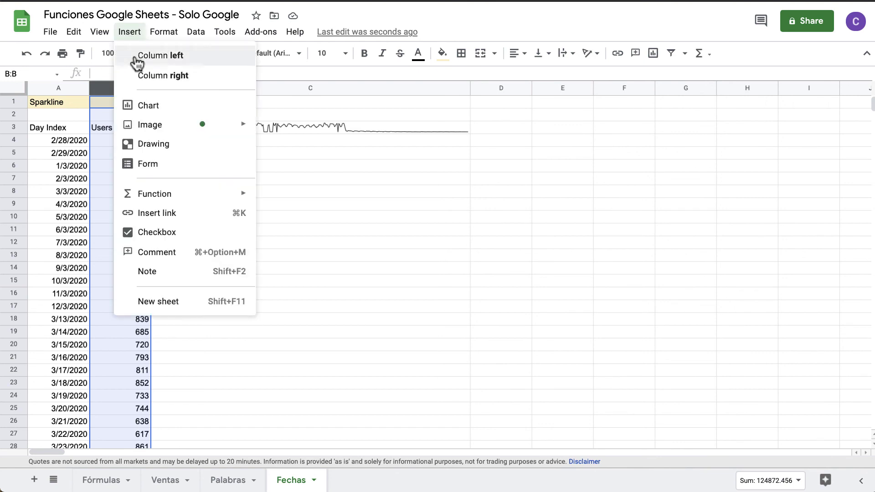
click(159, 104)
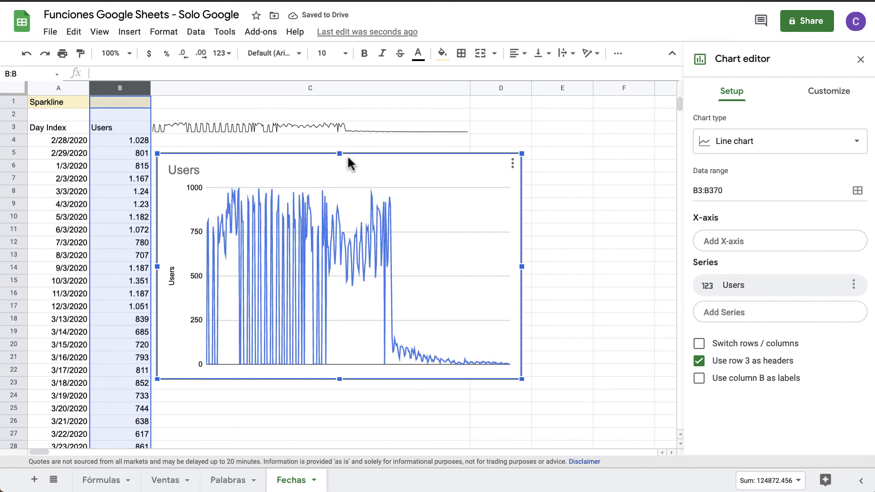
drag(360, 177, 392, 192)
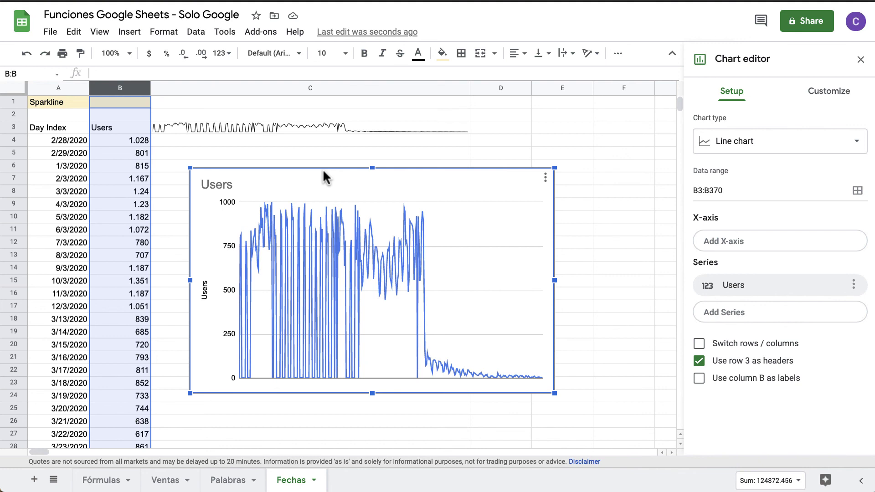
key(Delete)
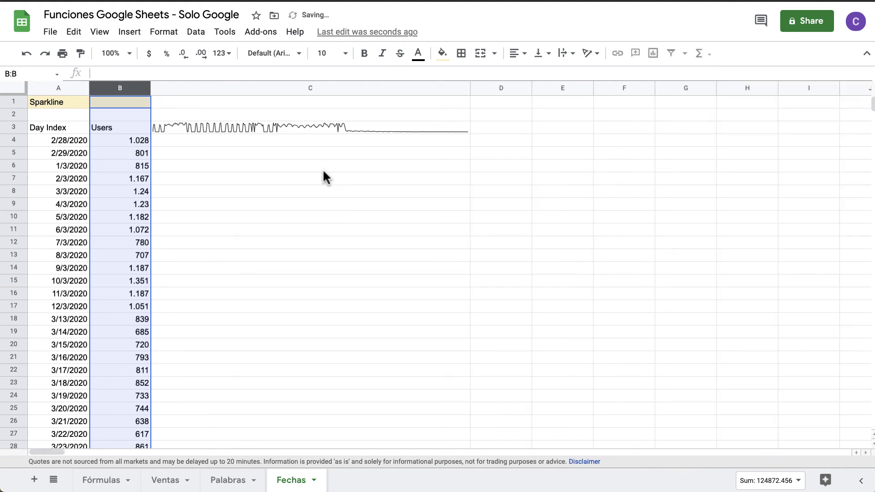
Extend the C3 sparkline with a column chart type: =SPARKLINE(B4:B,{"charttype","column"}).
click(297, 129)
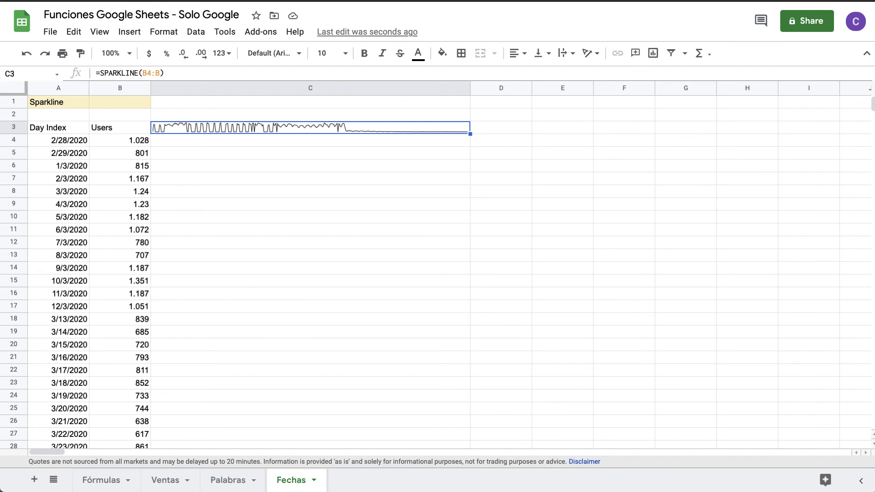
click(174, 72)
key(BackSpace)
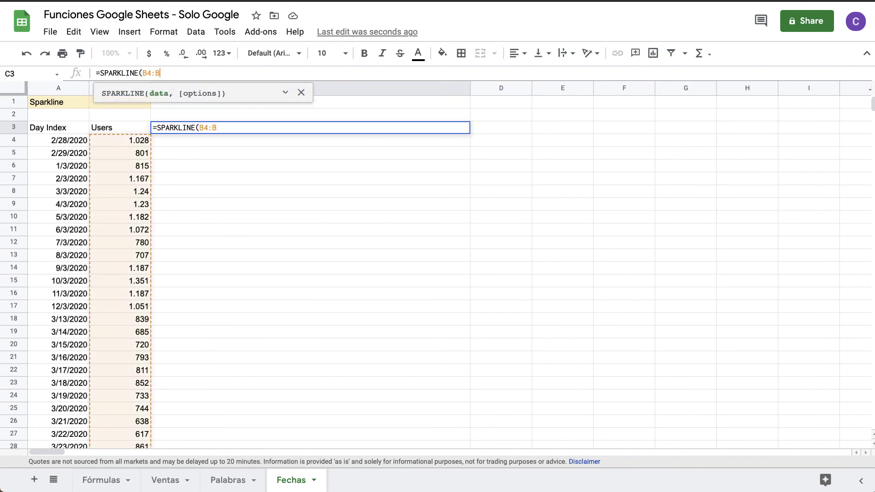
text(,{)
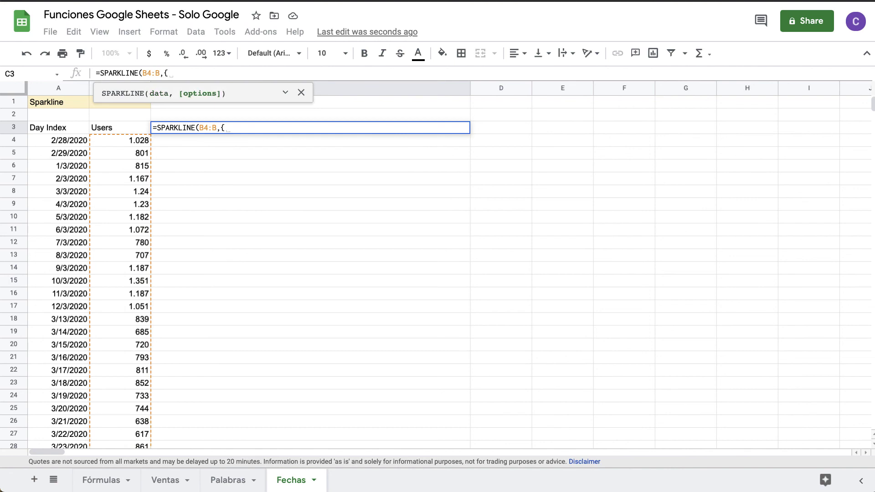
text(")
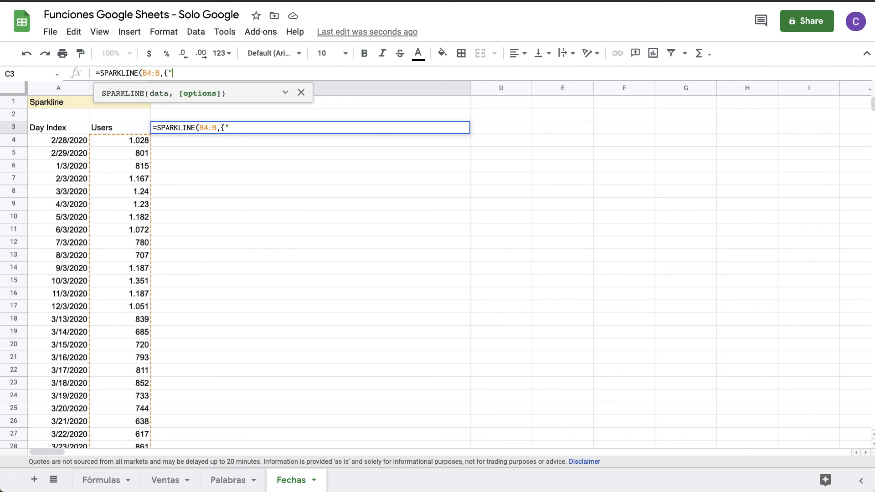
text(charttype","colu)
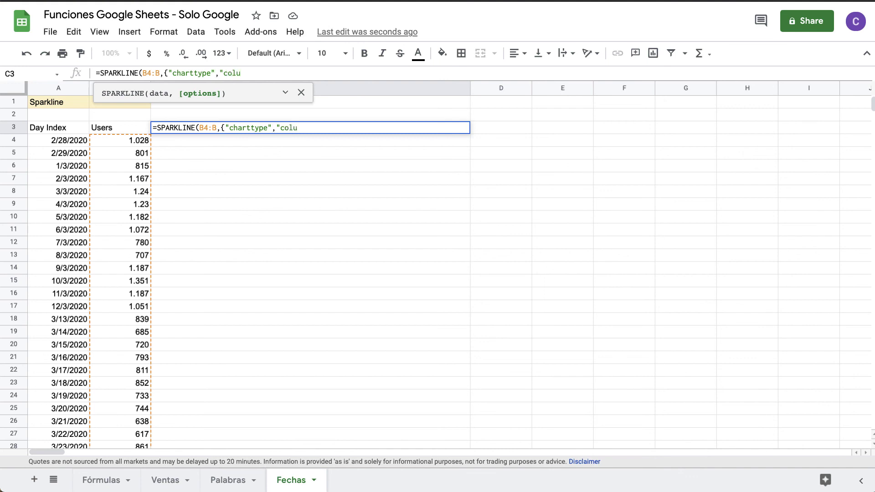
text(mn"}))
key(Return)
key(Up)
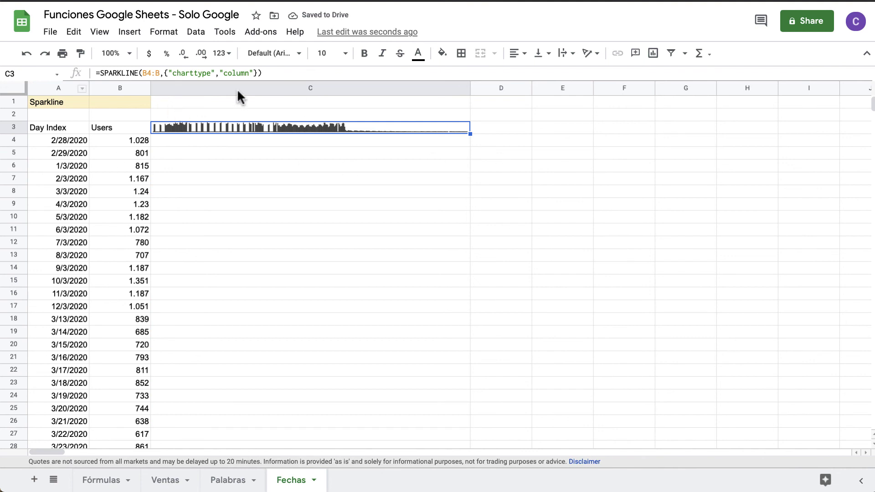
Change the chart type of the C3 sparkline to "bar".
drag(224, 73, 249, 72)
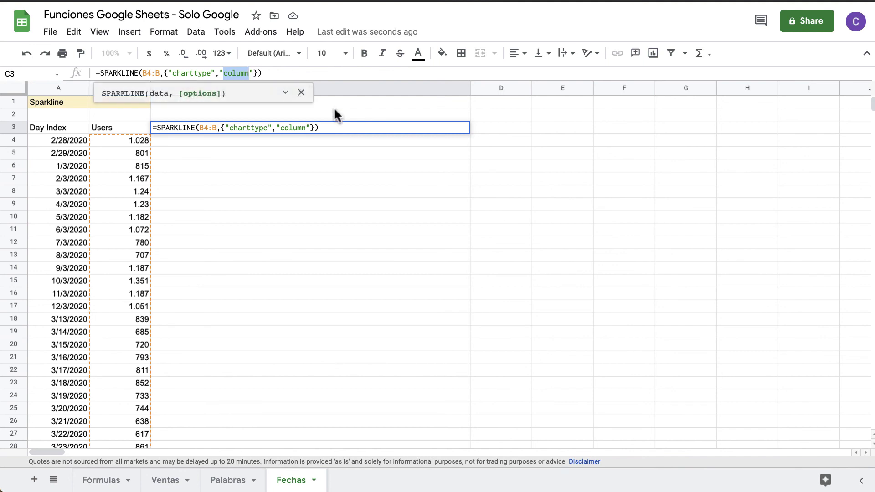
text(bar)
key(Return)
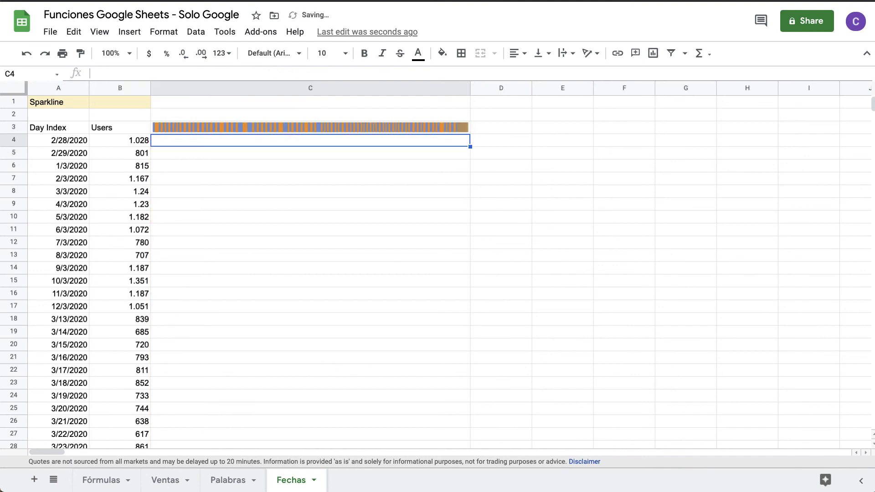
key(Up)
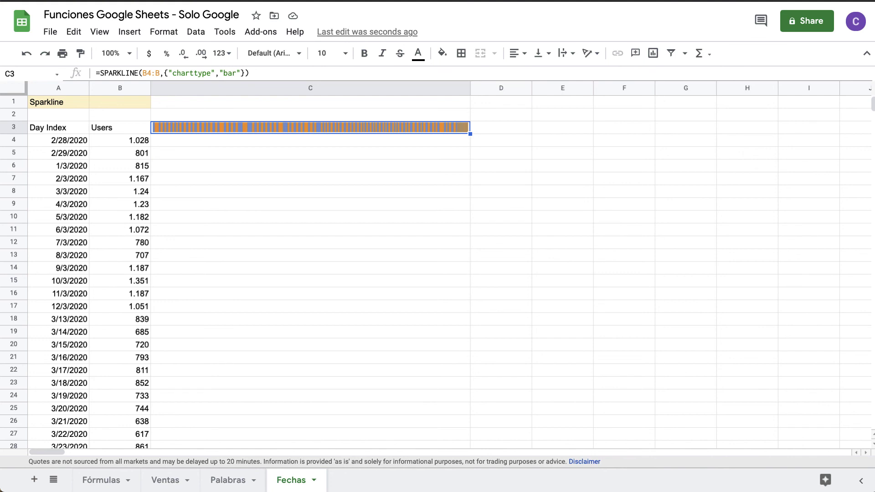
Open the Fórmulas sheet and review the table of functions and their syntax.
click(120, 479)
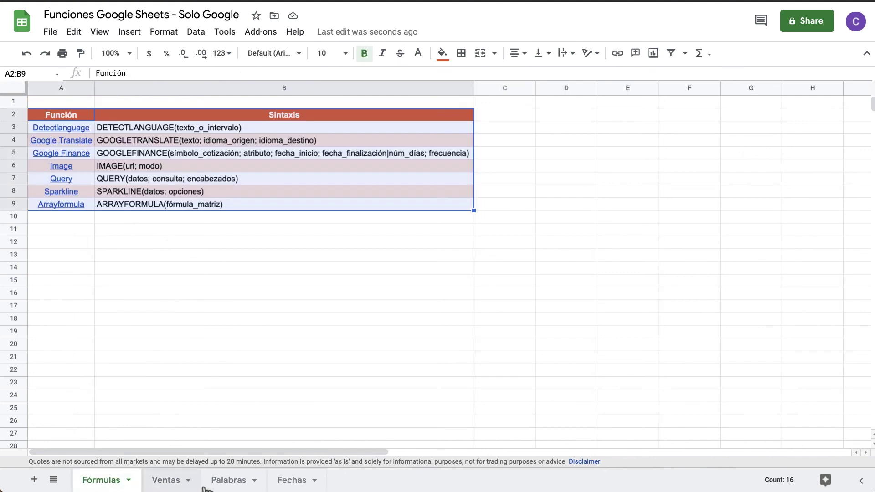
click(479, 239)
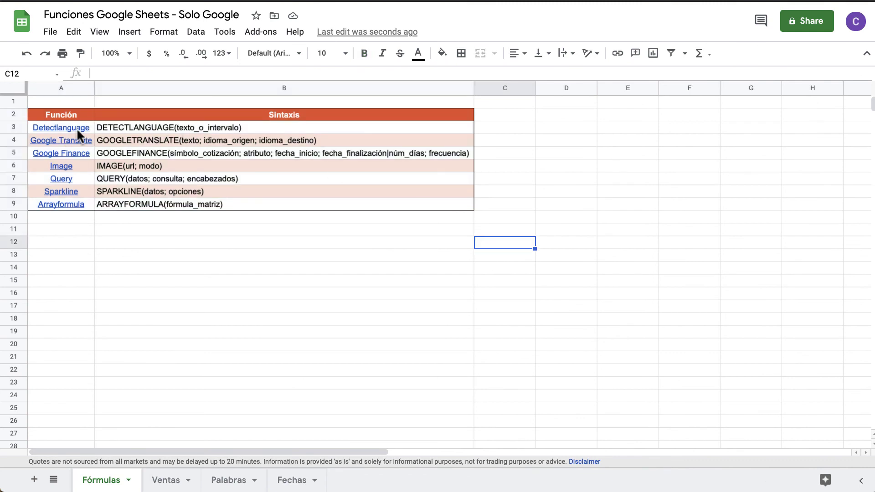
click(726, 169)
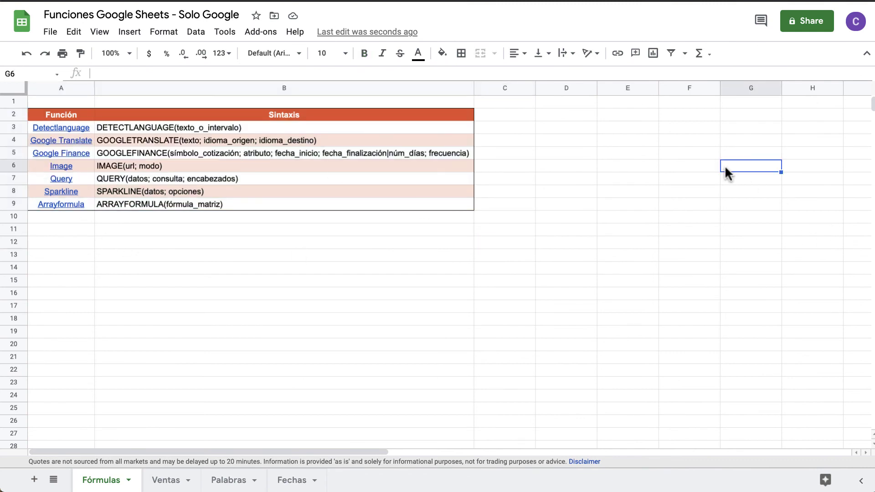